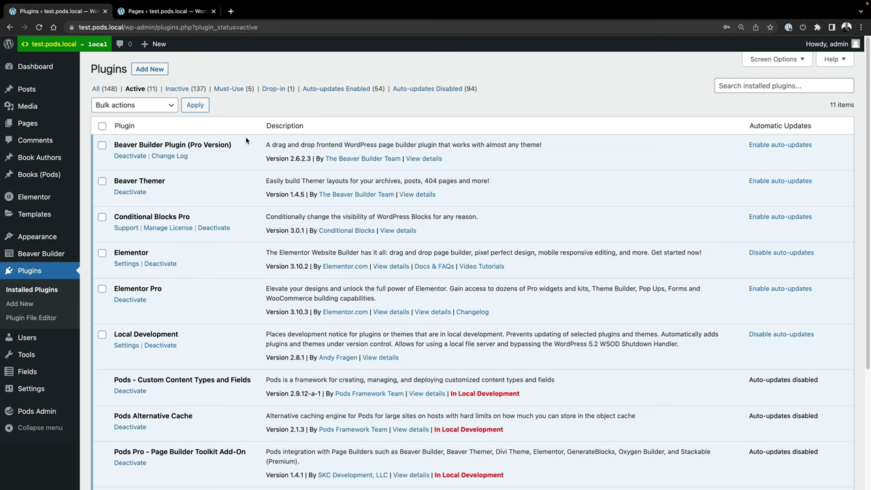
Look through the active plugins, including Beaver Builder, Elementor, Stackable and the Pods plugins.
{"action": "scroll", "coordinate": [244, 150], "scroll_direction": "down", "scroll_amount": 2}
{"action": "scroll", "coordinate": [245, 154], "scroll_direction": "down", "scroll_amount": 2}
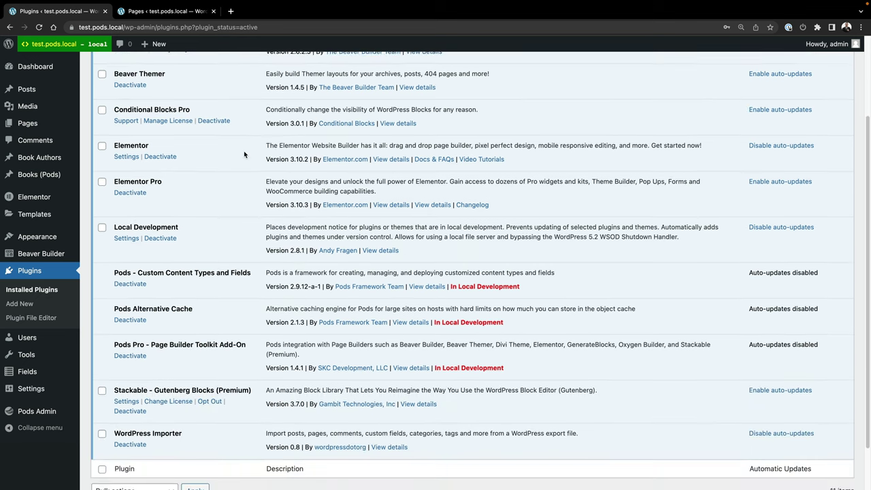
{"action": "scroll", "coordinate": [187, 102], "scroll_direction": "up", "scroll_amount": 2}
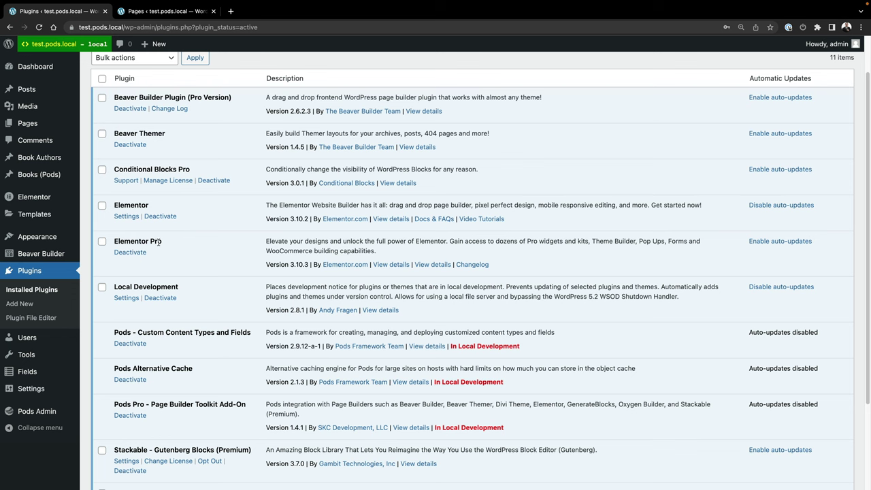
{"action": "scroll", "coordinate": [160, 244], "scroll_direction": "down", "scroll_amount": 3}
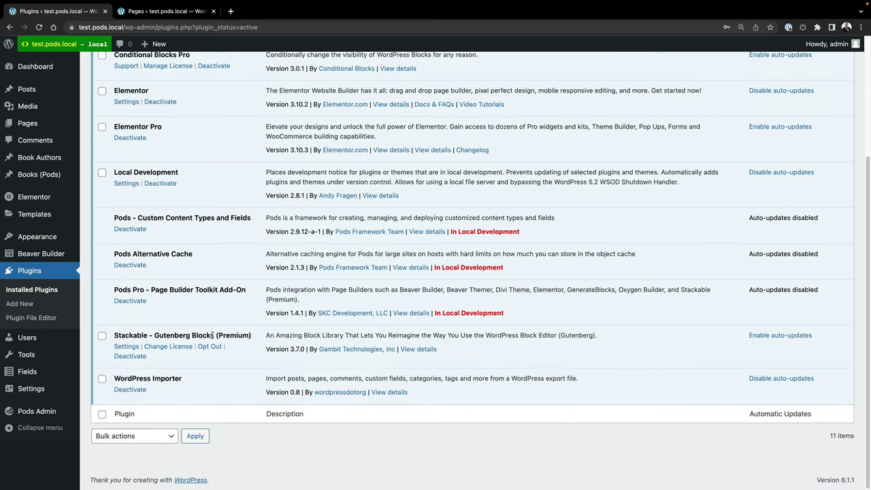
{"action": "scroll", "coordinate": [212, 334], "scroll_direction": "up", "scroll_amount": 1}
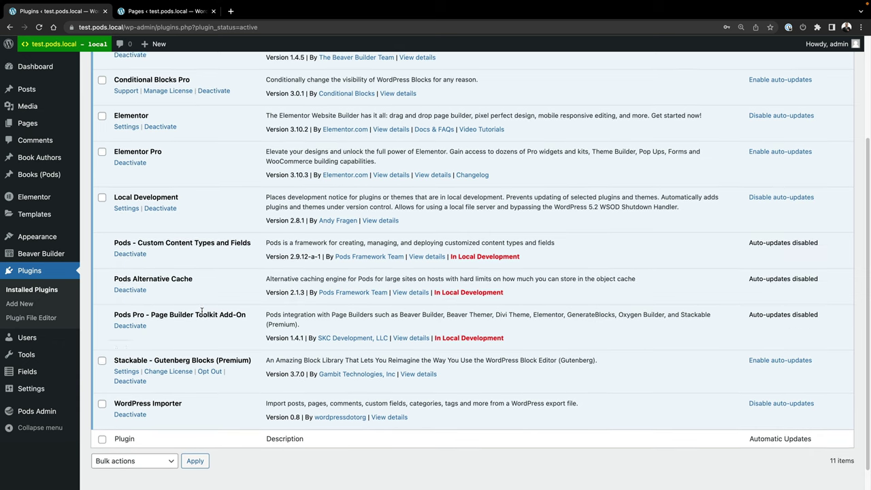
{"action": "scroll", "coordinate": [201, 311], "scroll_direction": "up", "scroll_amount": 5}
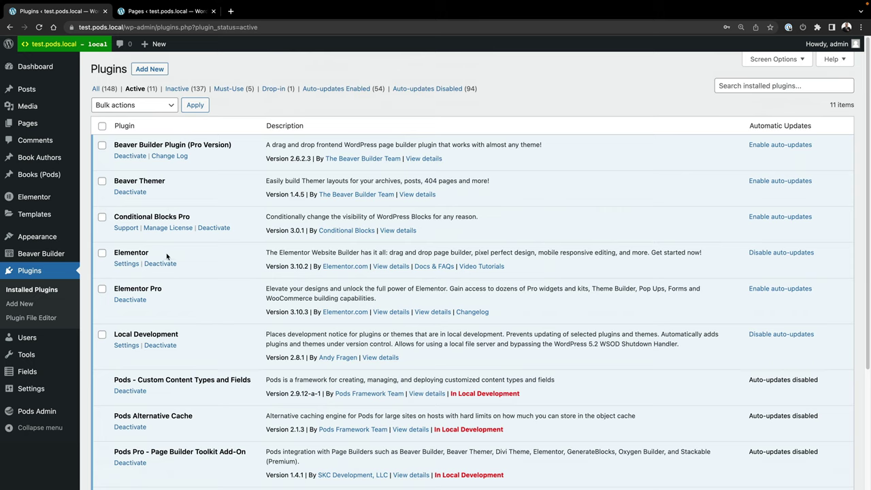
Open the published page "Beaver Builder – Favorite Book of 2020 (Pods)" for editing in Beaver Builder and go to its default-layout Posts module section.
{"action": "left_click", "coordinate": [148, 11]}
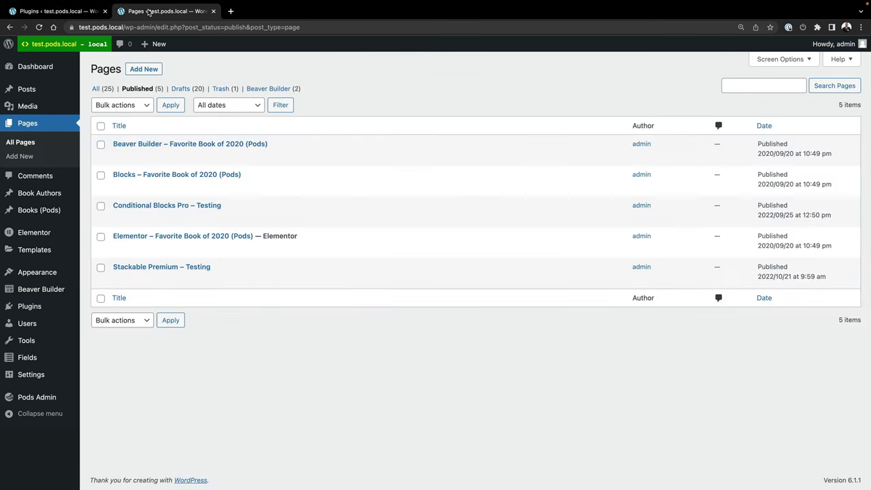
{"action": "mouse_move", "coordinate": [208, 146]}
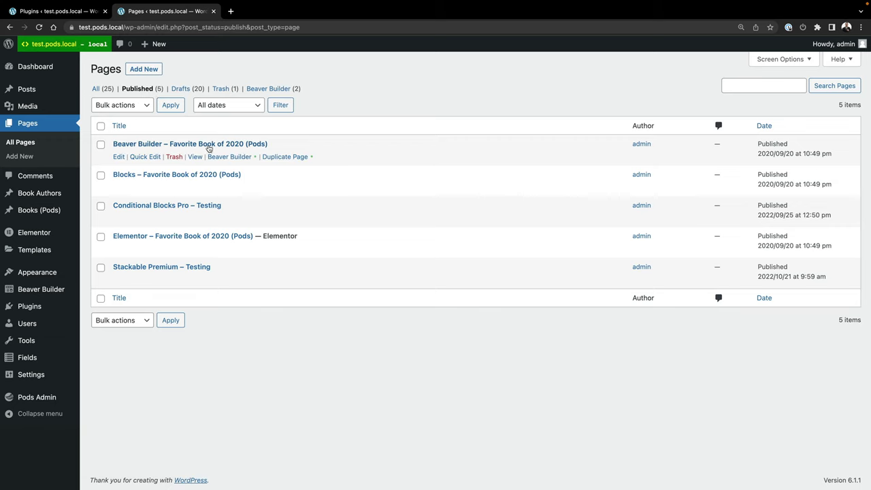
{"action": "left_click", "coordinate": [235, 159], "text": "super"}
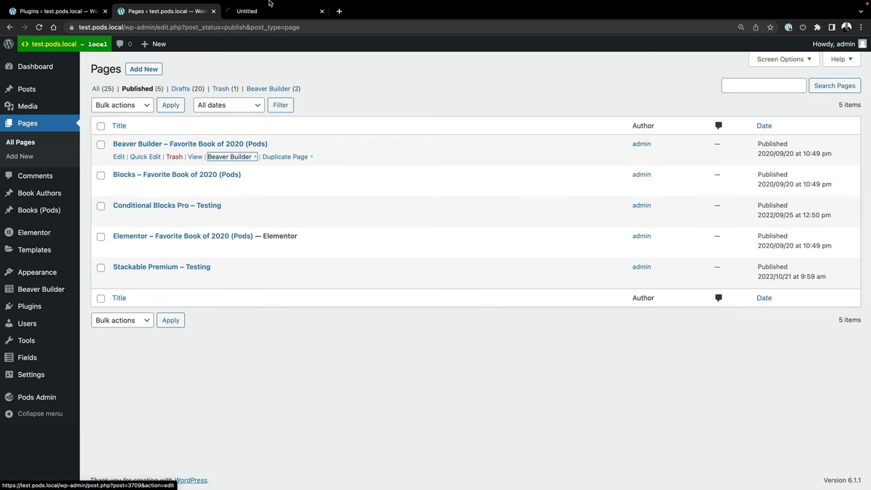
{"action": "left_click", "coordinate": [264, 34]}
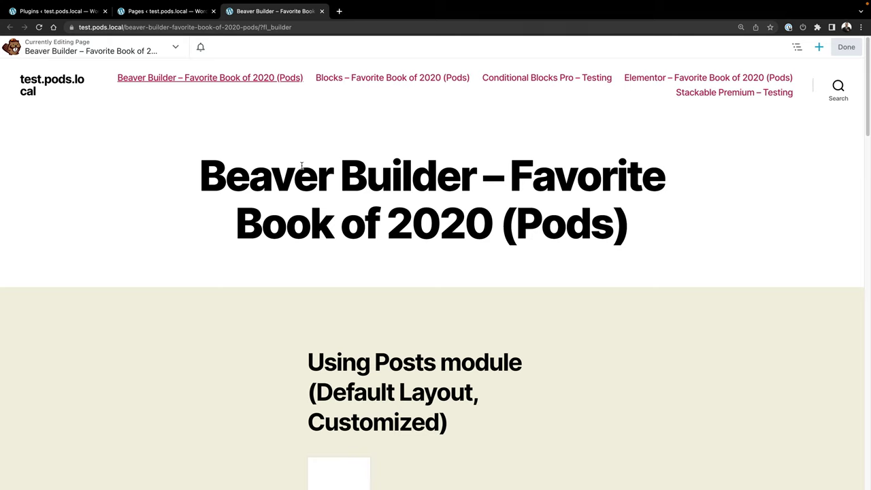
{"action": "scroll", "coordinate": [374, 191], "scroll_direction": "down", "scroll_amount": 3}
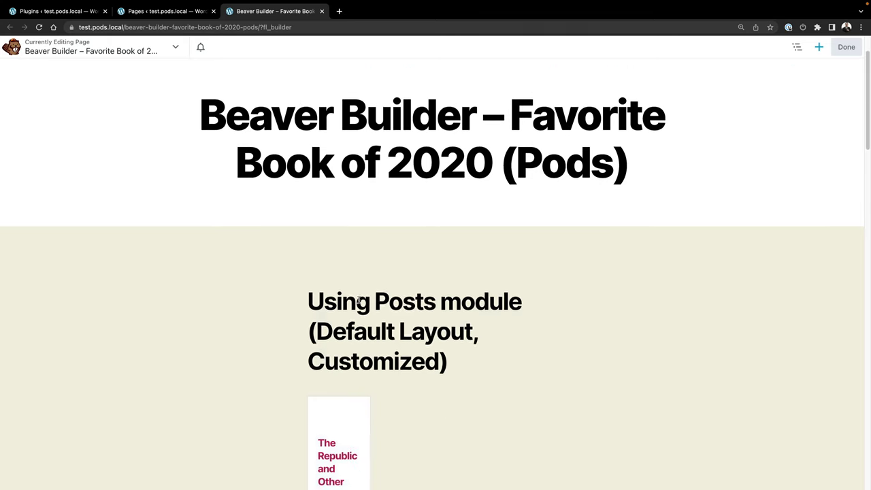
{"action": "left_click", "coordinate": [355, 283]}
{"action": "scroll", "coordinate": [587, 317], "scroll_direction": "down", "scroll_amount": 5}
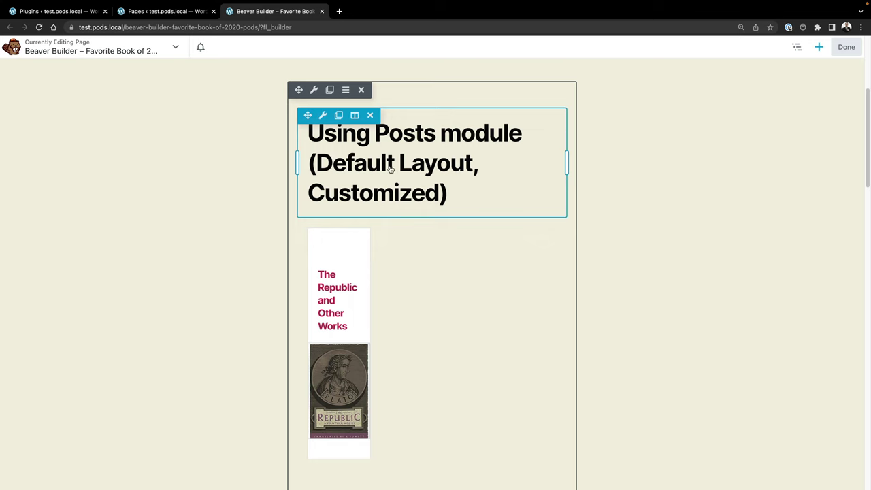
Open Pods Admin in a separate browser tab and view the fields of the Books (Pods) pod.
{"action": "left_click", "coordinate": [116, 13]}
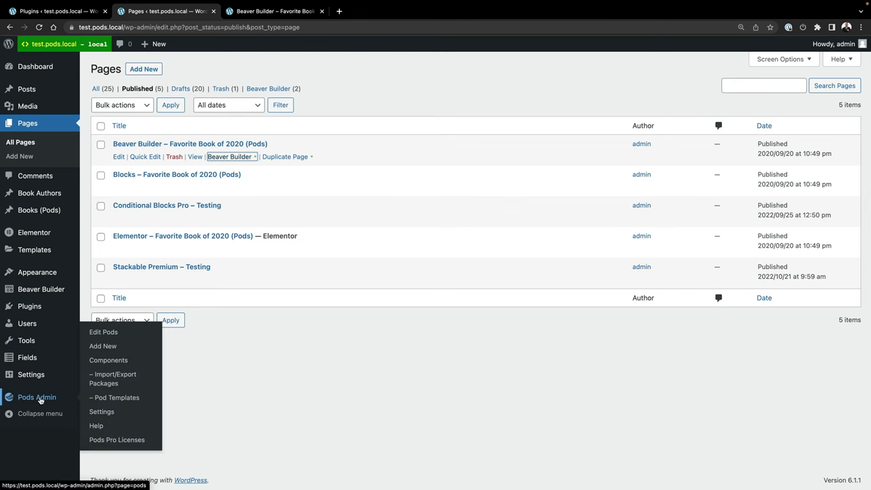
{"action": "right_click", "coordinate": [43, 397]}
{"action": "left_click", "coordinate": [77, 365]}
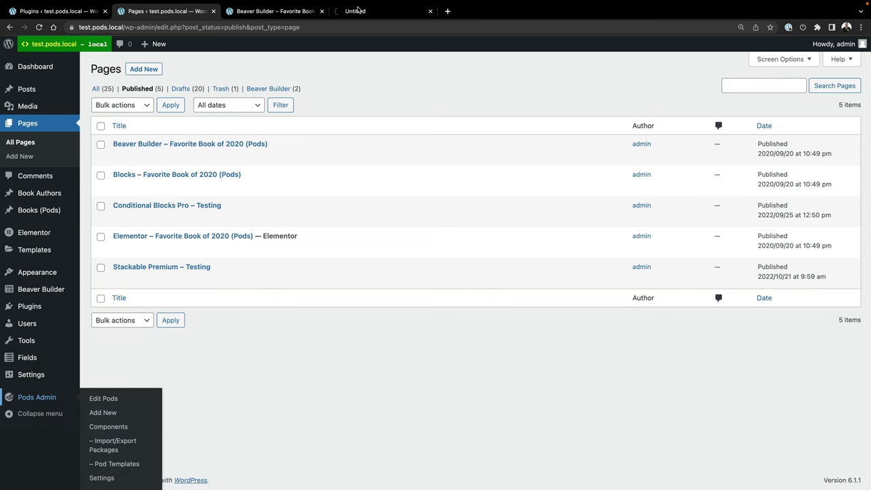
{"action": "left_click", "coordinate": [371, 11]}
{"action": "mouse_move", "coordinate": [119, 201]}
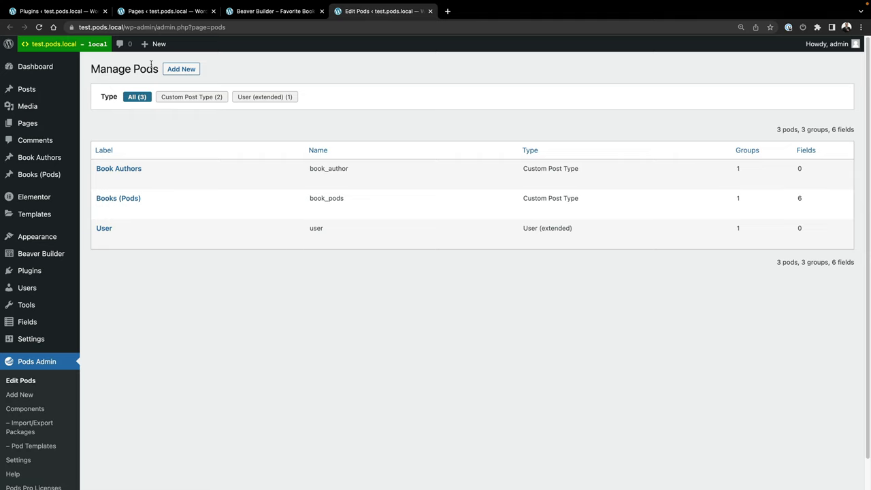
{"action": "left_click", "coordinate": [122, 198]}
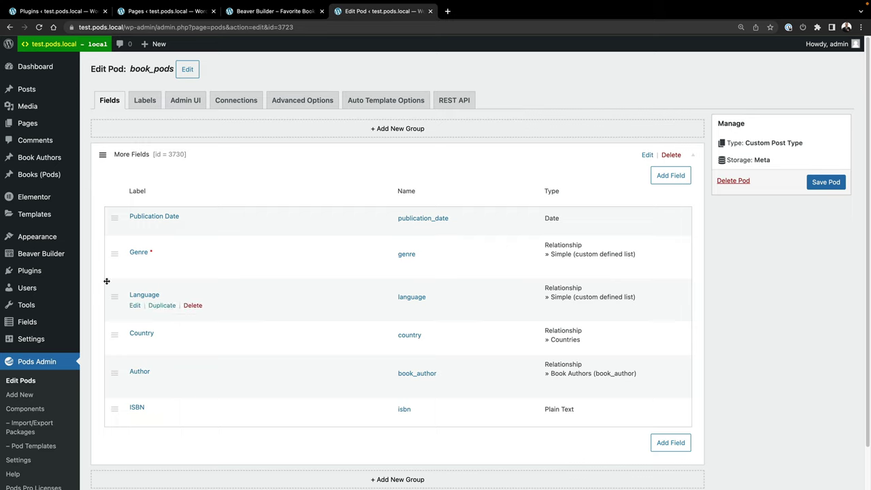
Open the book "The Republic and Other Works" from Books (Pods) and review its More Fields values.
{"action": "left_click", "coordinate": [30, 176]}
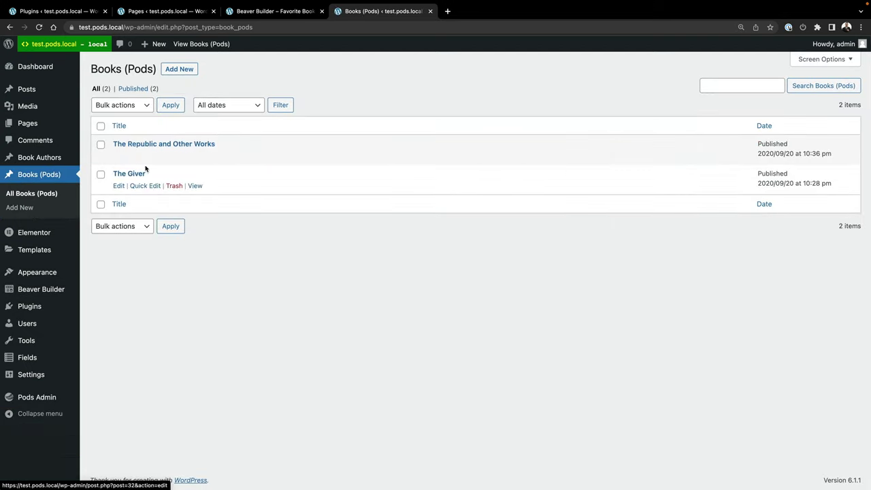
{"action": "left_click", "coordinate": [135, 145]}
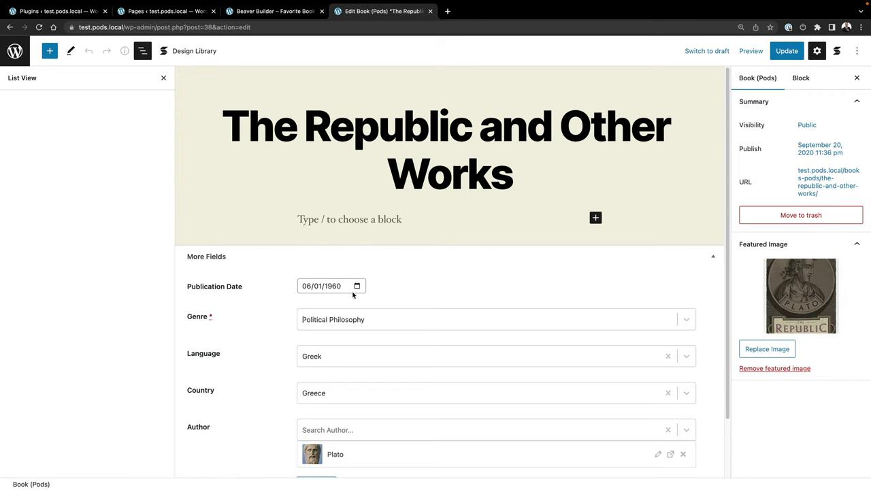
{"action": "scroll", "coordinate": [369, 428], "scroll_direction": "down", "scroll_amount": 2}
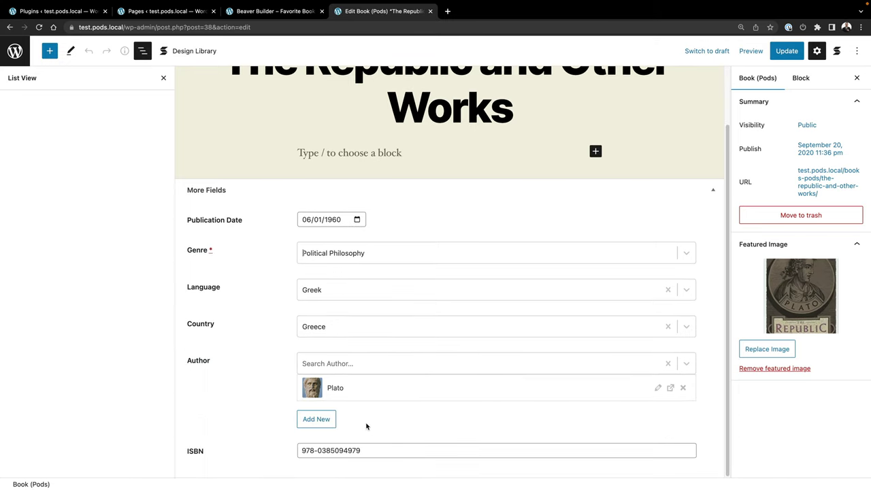
Back on the Beaver Builder page, find Posts among the standard modules and open the settings of the default-layout Posts module.
{"action": "left_click", "coordinate": [274, 13]}
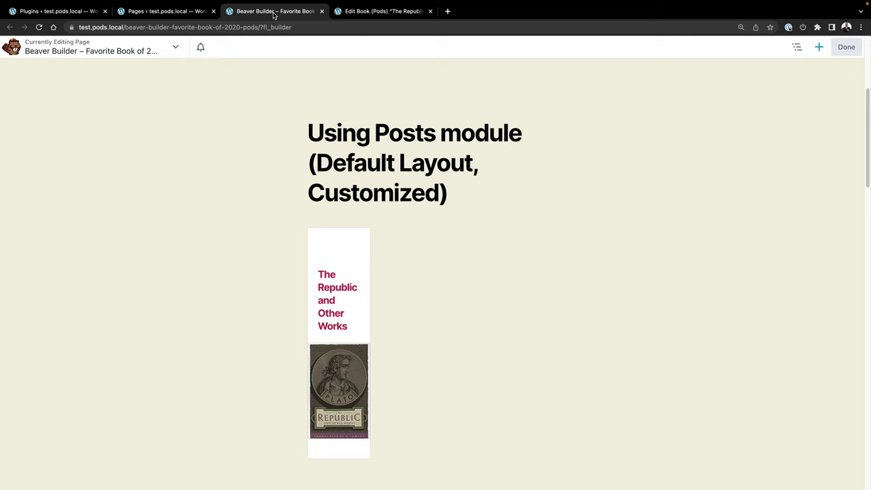
{"action": "mouse_move", "coordinate": [375, 171]}
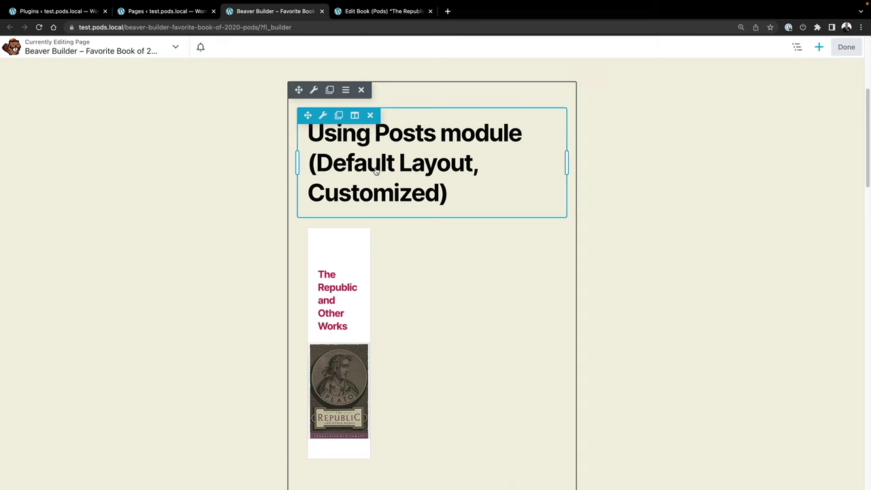
{"action": "left_click", "coordinate": [412, 280]}
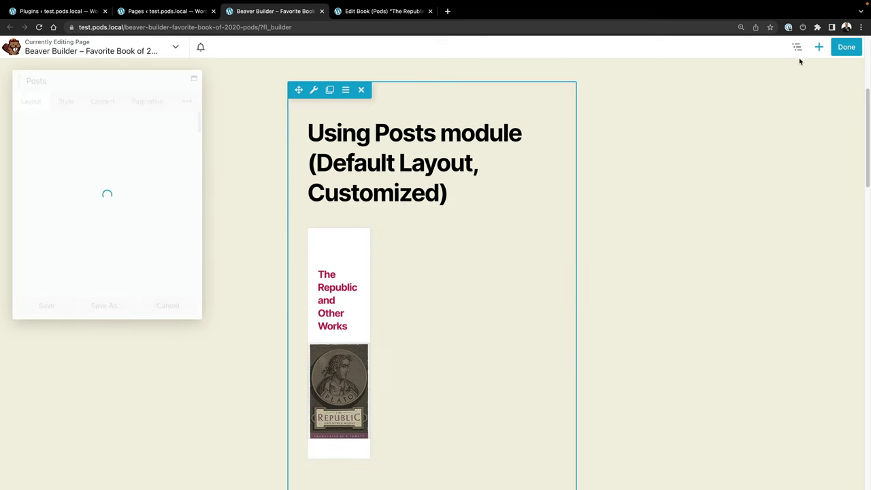
{"action": "left_click", "coordinate": [818, 47]}
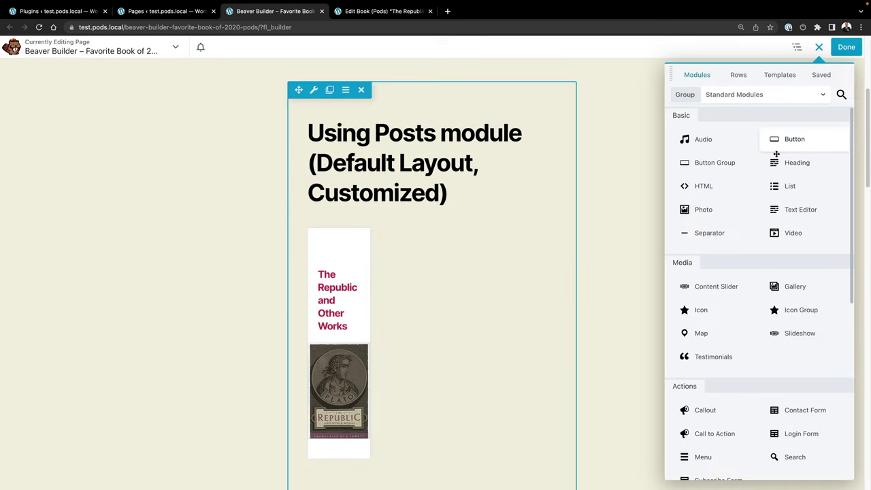
{"action": "scroll", "coordinate": [786, 224], "scroll_direction": "down", "scroll_amount": 3}
{"action": "scroll", "coordinate": [778, 243], "scroll_direction": "down", "scroll_amount": 2}
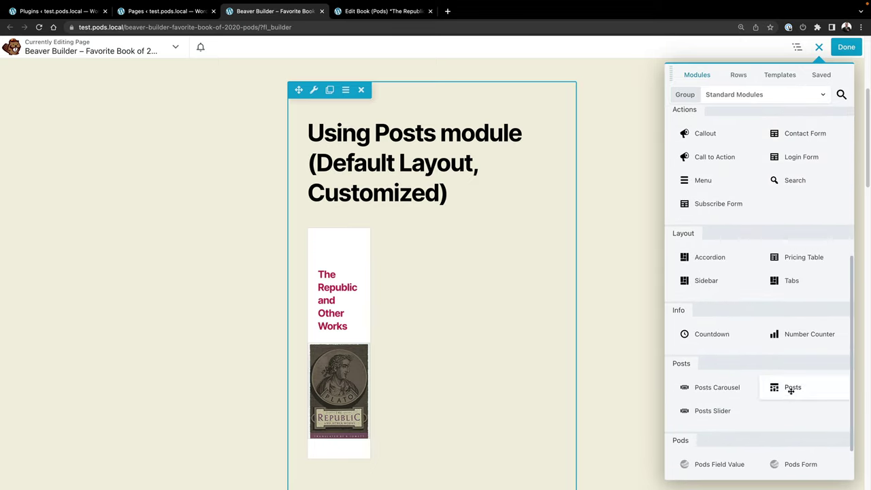
{"action": "left_click_drag", "start_coordinate": [791, 390], "coordinate": [388, 287]}
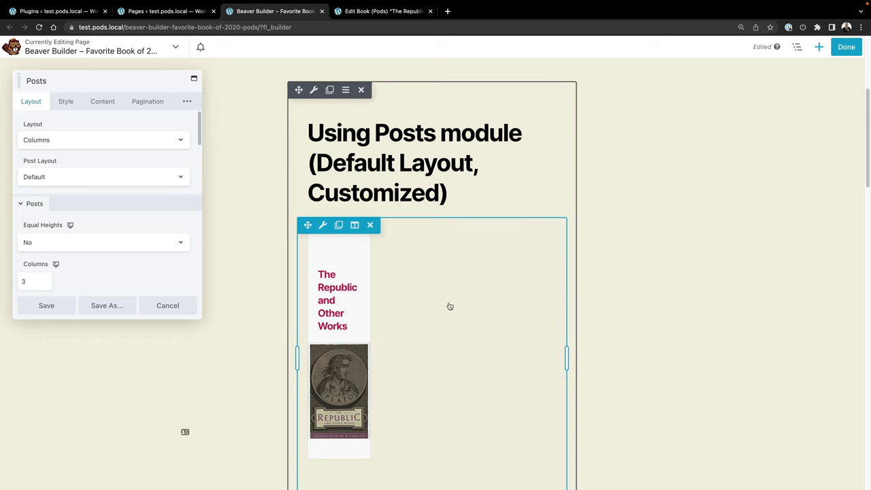
Examine the layout settings of the default-layout Posts module, from columns and featured image to post info and post terms.
{"action": "scroll", "coordinate": [428, 311], "scroll_direction": "down", "scroll_amount": 1}
{"action": "scroll", "coordinate": [98, 193], "scroll_direction": "down", "scroll_amount": 10}
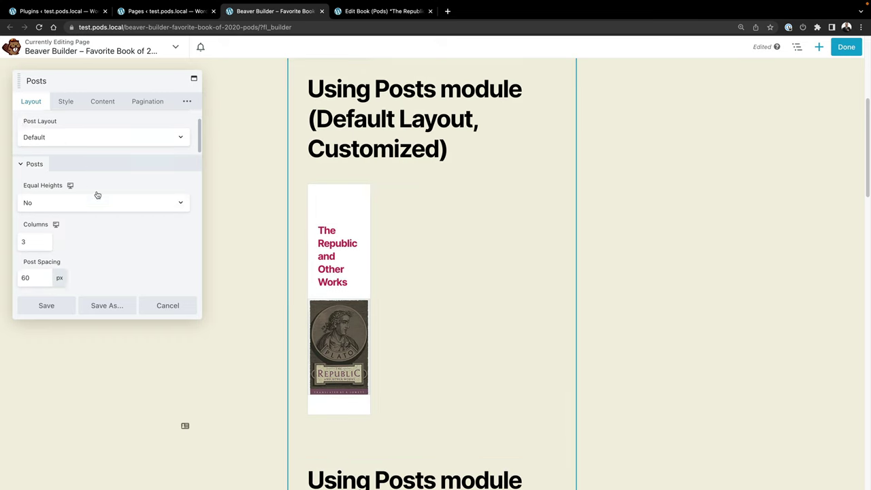
{"action": "scroll", "coordinate": [98, 193], "scroll_direction": "down", "scroll_amount": 5}
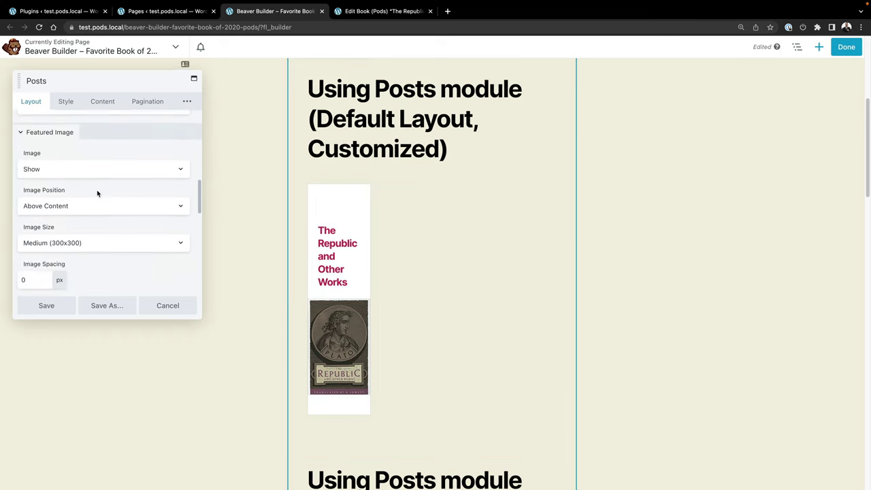
{"action": "scroll", "coordinate": [98, 193], "scroll_direction": "down", "scroll_amount": 3}
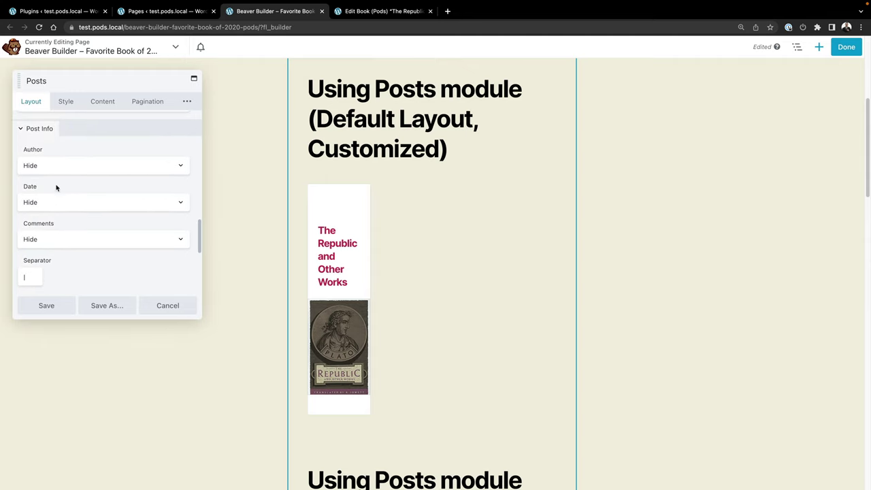
{"action": "scroll", "coordinate": [176, 279], "scroll_direction": "down", "scroll_amount": 2}
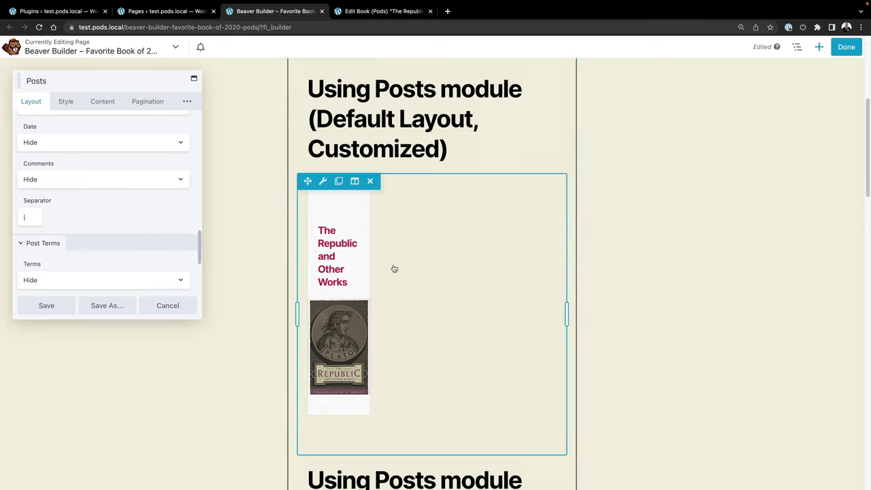
Open the custom post layout HTML of the Posts module under "Custom Layout with Pods Shortcode" and select the [pods field="book_author"] shortcode.
{"action": "scroll", "coordinate": [393, 268], "scroll_direction": "down", "scroll_amount": 5}
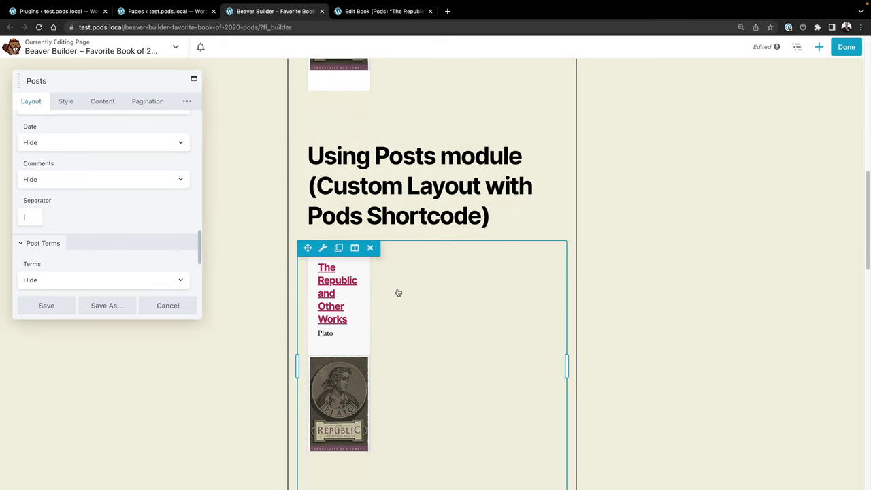
{"action": "left_click", "coordinate": [399, 291]}
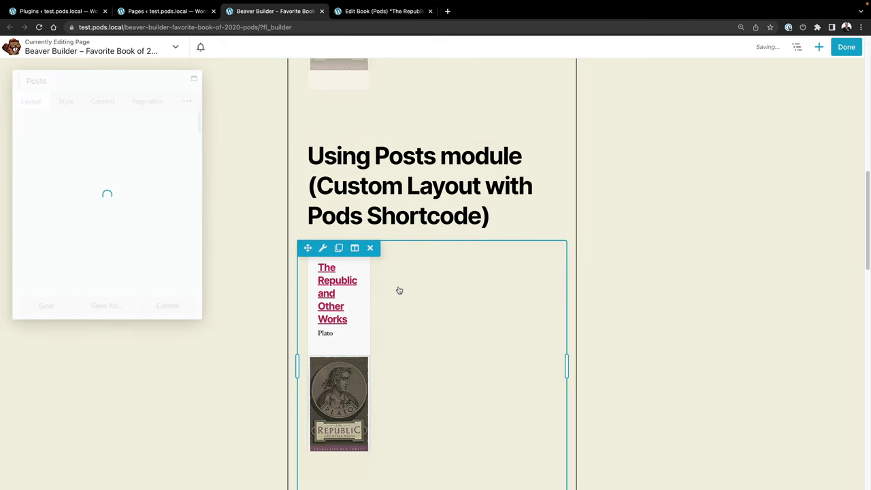
{"action": "scroll", "coordinate": [398, 289], "scroll_direction": "up", "scroll_amount": 4}
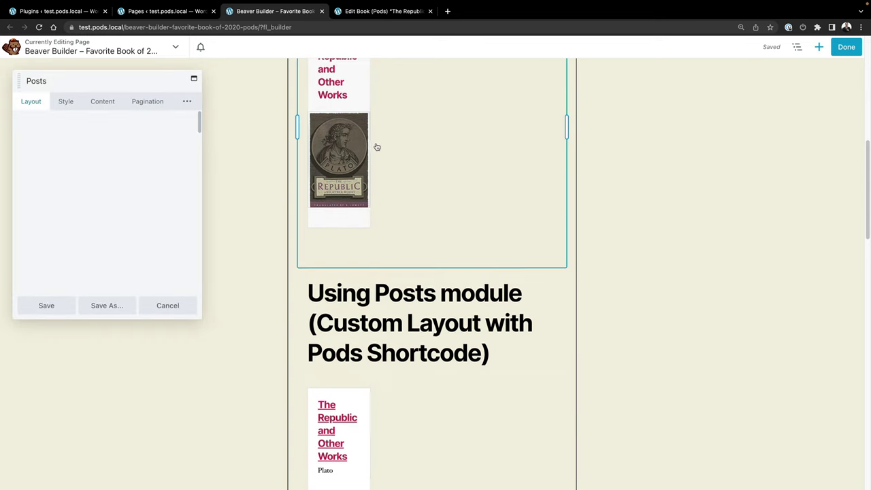
{"action": "scroll", "coordinate": [371, 169], "scroll_direction": "down", "scroll_amount": 5}
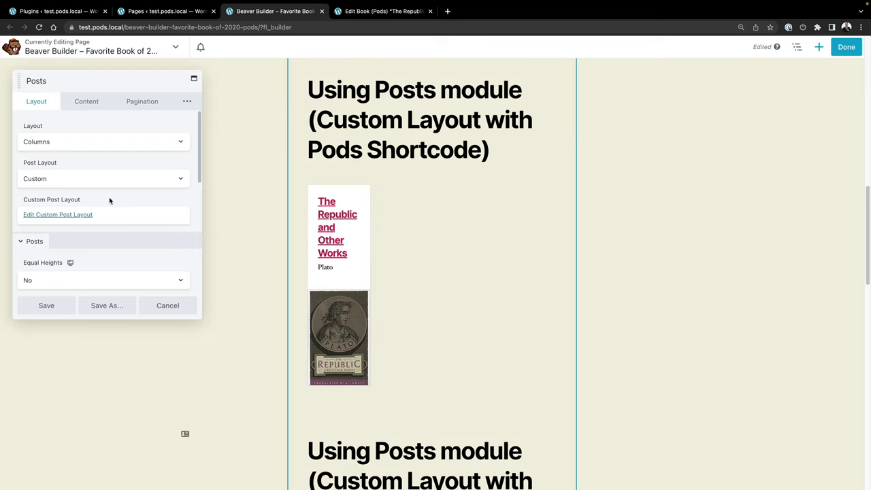
{"action": "left_click", "coordinate": [70, 215]}
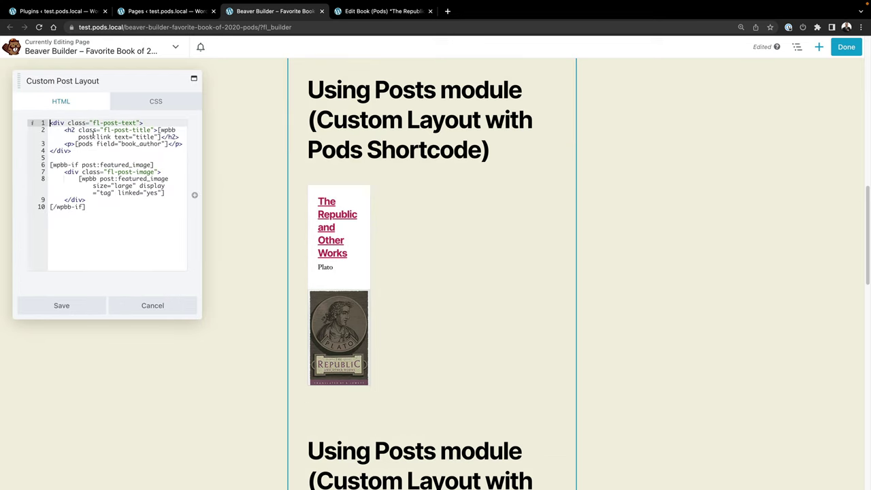
{"action": "left_click_drag", "start_coordinate": [75, 143], "coordinate": [168, 145]}
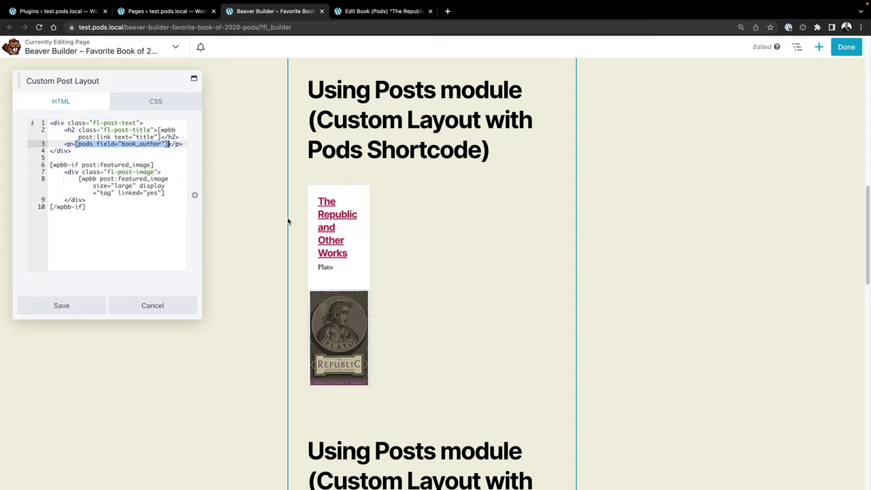
Open the custom post layout HTML of the Posts module under "Custom Layout with Pods Template".
{"action": "scroll", "coordinate": [413, 252], "scroll_direction": "down", "scroll_amount": 3}
{"action": "scroll", "coordinate": [410, 330], "scroll_direction": "down", "scroll_amount": 1}
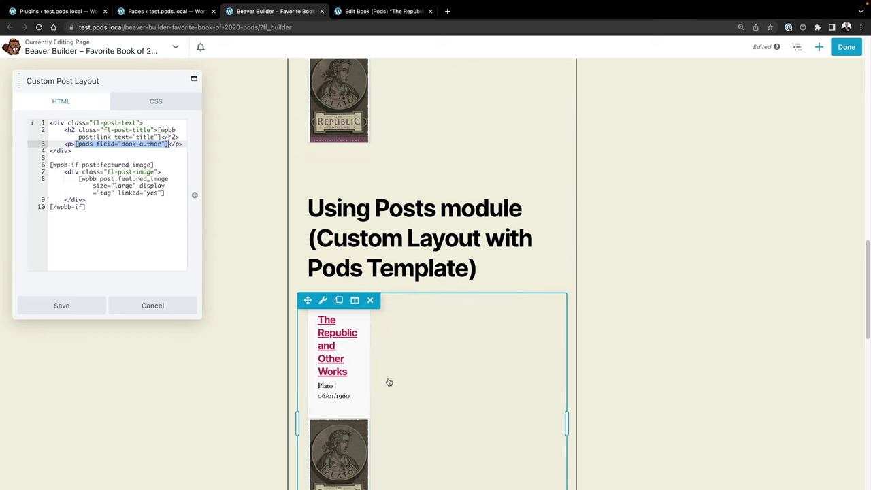
{"action": "key", "text": "super+s"}
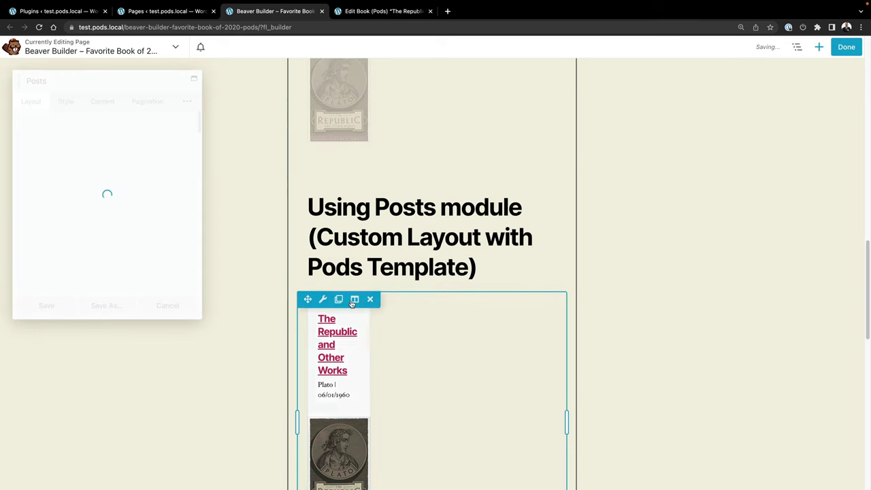
{"action": "scroll", "coordinate": [427, 300], "scroll_direction": "down", "scroll_amount": 1}
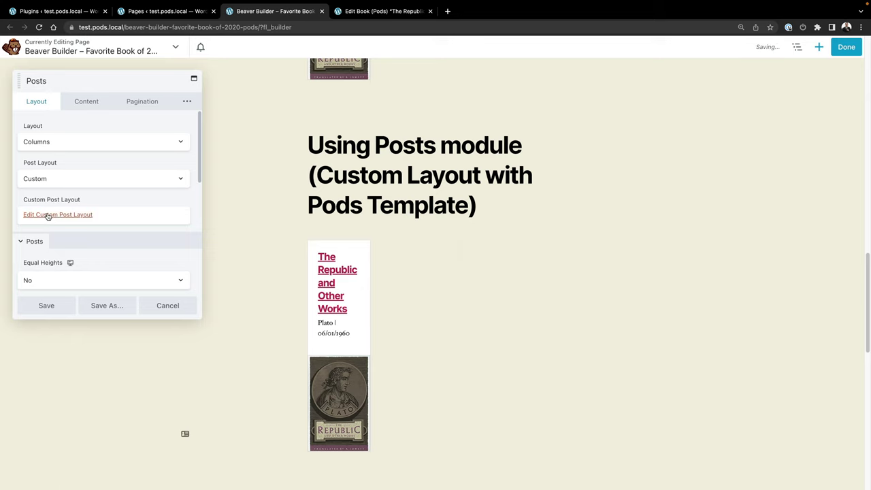
{"action": "left_click", "coordinate": [48, 214]}
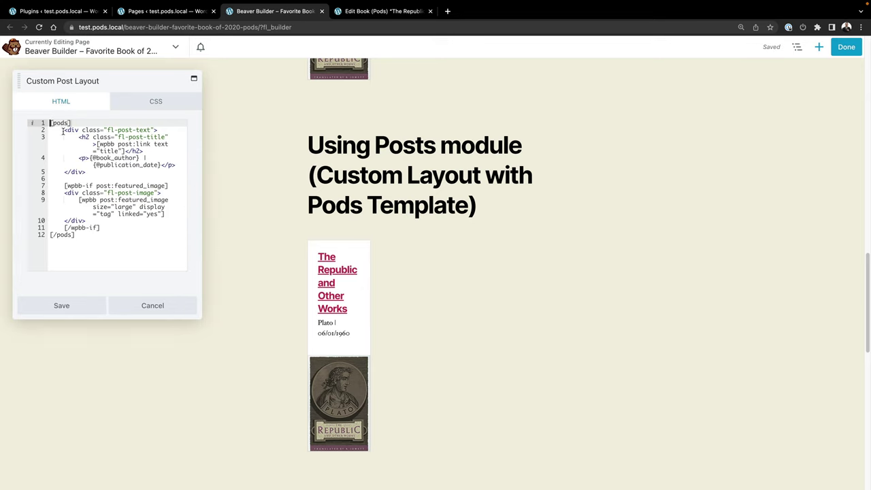
{"action": "left_click_drag", "start_coordinate": [74, 122], "coordinate": [49, 124]}
{"action": "left_click_drag", "start_coordinate": [80, 237], "coordinate": [41, 234]}
{"action": "left_click_drag", "start_coordinate": [70, 122], "coordinate": [44, 123]}
{"action": "left_click_drag", "start_coordinate": [90, 158], "coordinate": [140, 157]}
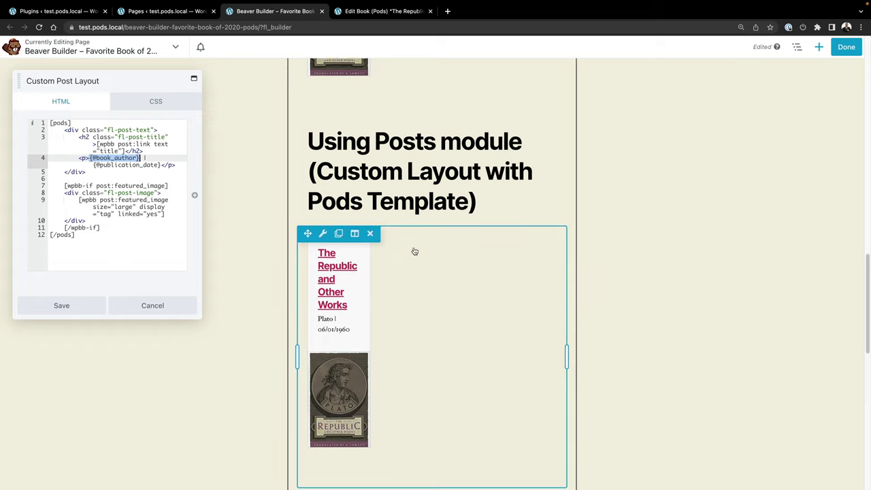
Compare the Posts module examples on the page and open the settings of the module under "Using Pods Single Item Module".
{"action": "scroll", "coordinate": [412, 255], "scroll_direction": "down", "scroll_amount": 1}
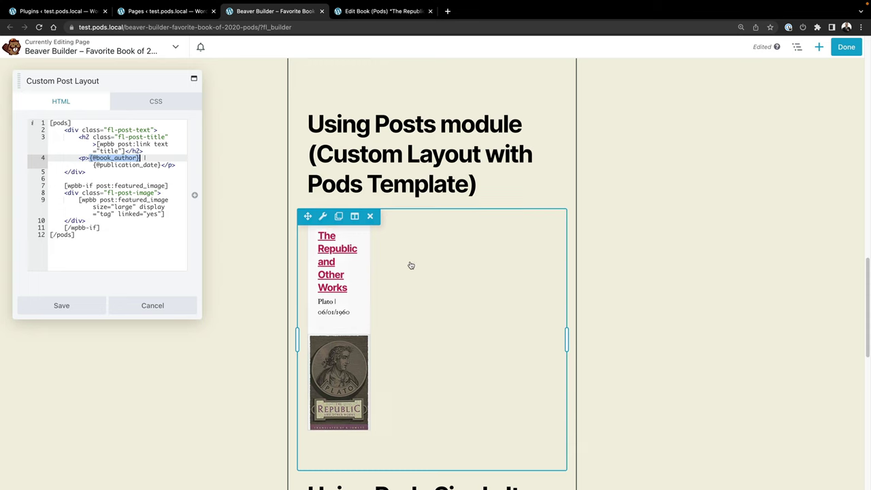
{"action": "scroll", "coordinate": [411, 265], "scroll_direction": "up", "scroll_amount": 6}
{"action": "scroll", "coordinate": [408, 264], "scroll_direction": "up", "scroll_amount": 3}
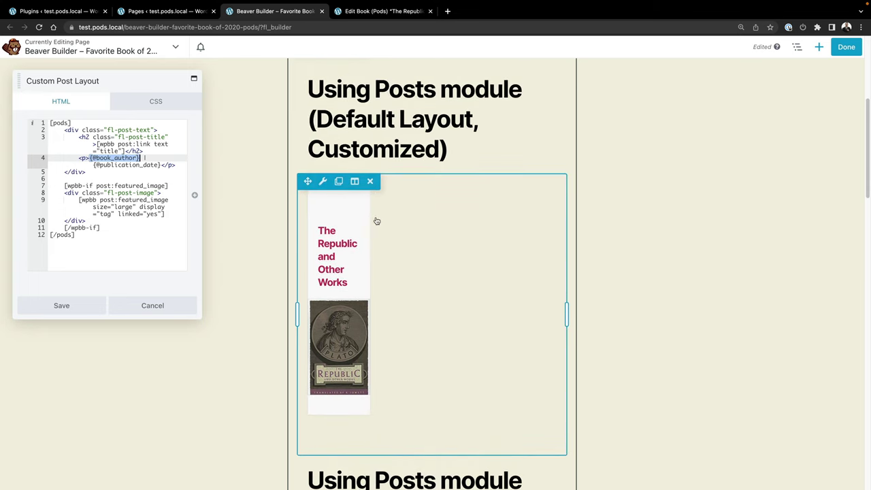
{"action": "scroll", "coordinate": [390, 227], "scroll_direction": "down", "scroll_amount": 5}
{"action": "scroll", "coordinate": [392, 228], "scroll_direction": "down", "scroll_amount": 8}
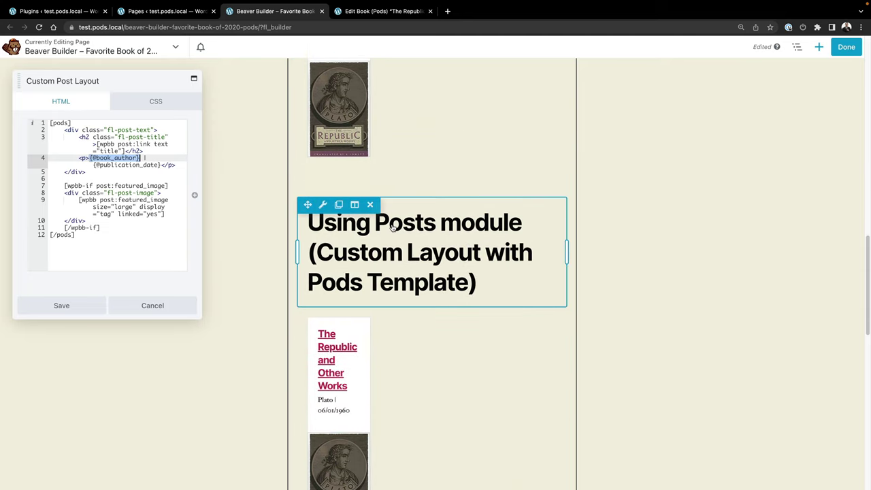
{"action": "scroll", "coordinate": [393, 228], "scroll_direction": "down", "scroll_amount": 2}
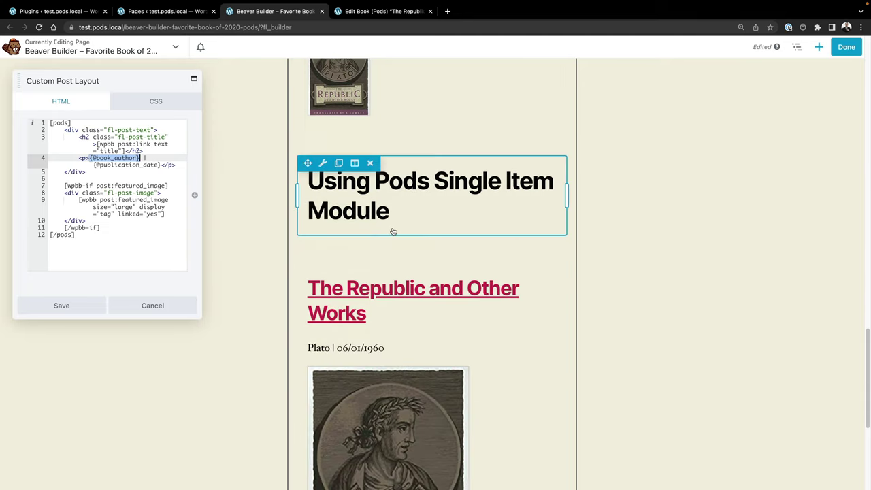
{"action": "scroll", "coordinate": [392, 232], "scroll_direction": "down", "scroll_amount": 3}
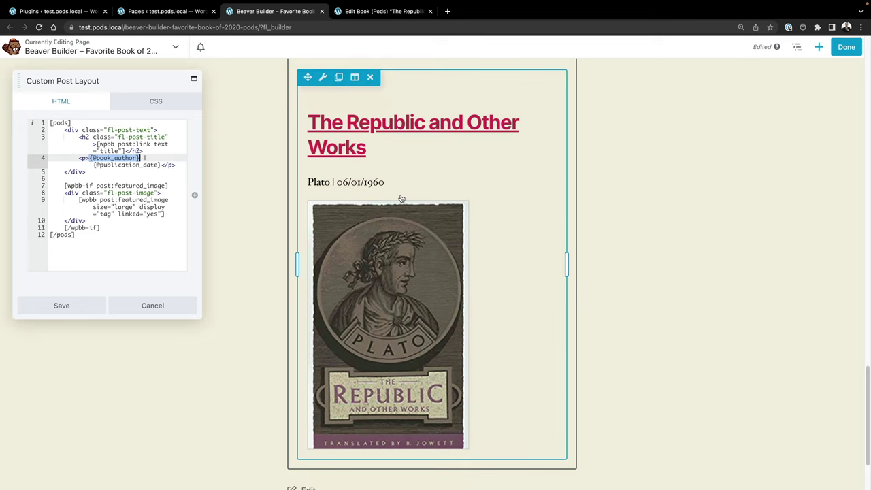
{"action": "scroll", "coordinate": [398, 197], "scroll_direction": "up", "scroll_amount": 1}
{"action": "scroll", "coordinate": [398, 198], "scroll_direction": "up", "scroll_amount": 1}
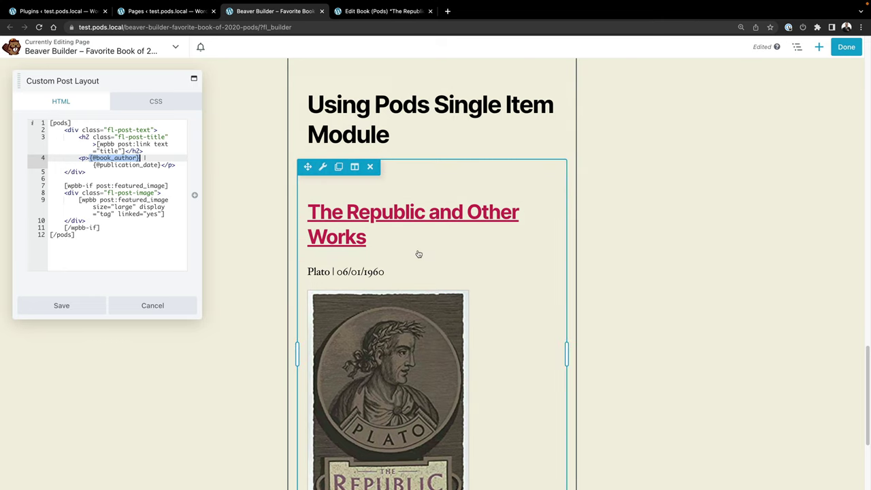
{"action": "key", "text": "super+s"}
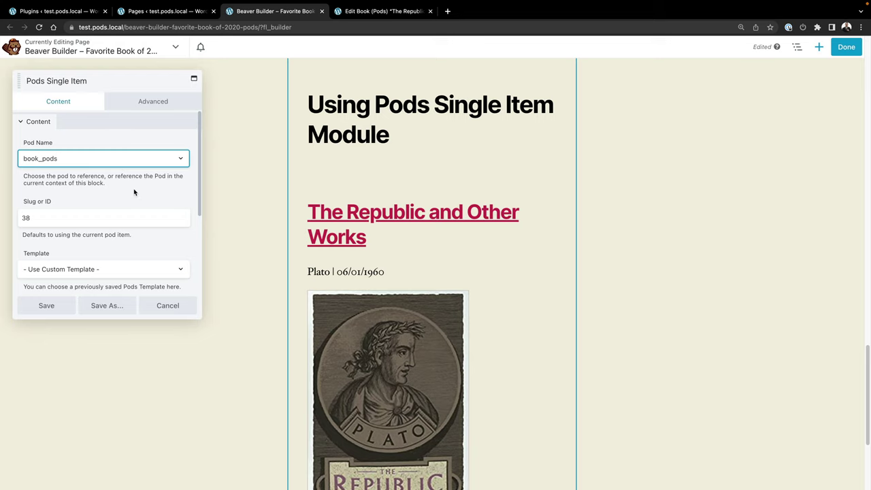
Find the Pods group among the standard modules and return to the settings of the existing Pods Single Item module.
{"action": "left_click", "coordinate": [819, 47]}
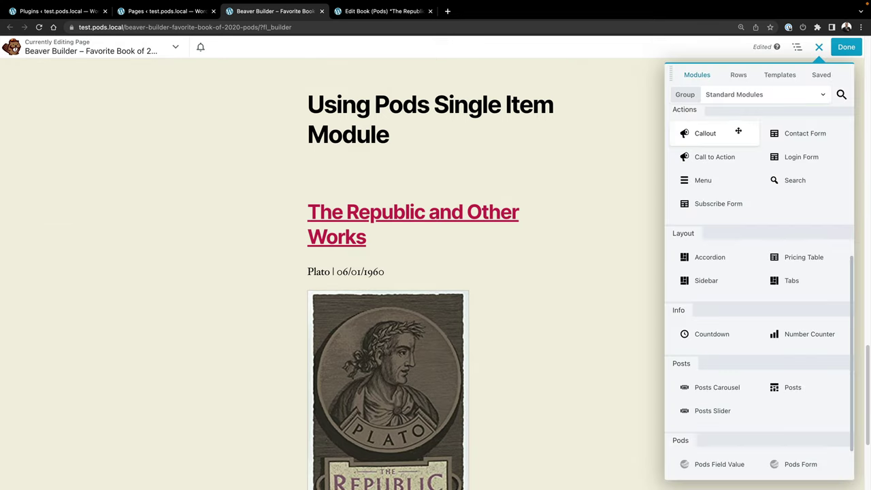
{"action": "scroll", "coordinate": [757, 245], "scroll_direction": "down", "scroll_amount": 5}
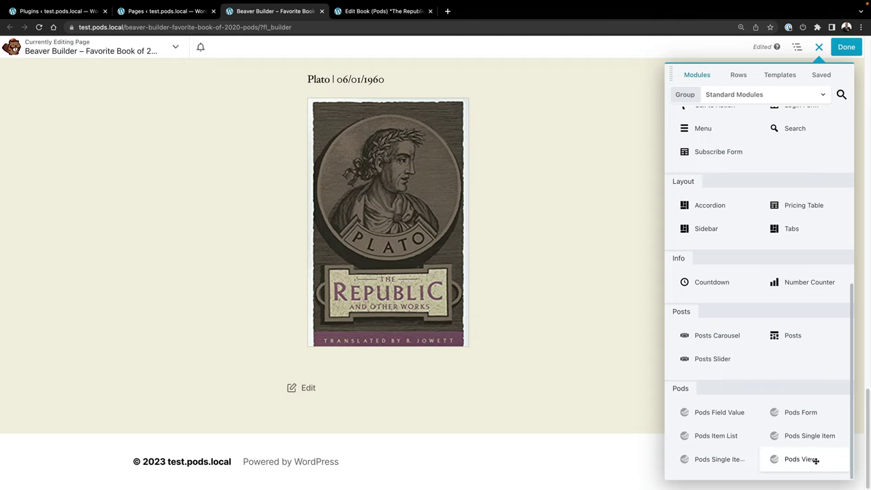
{"action": "left_click_drag", "start_coordinate": [809, 435], "coordinate": [485, 258]}
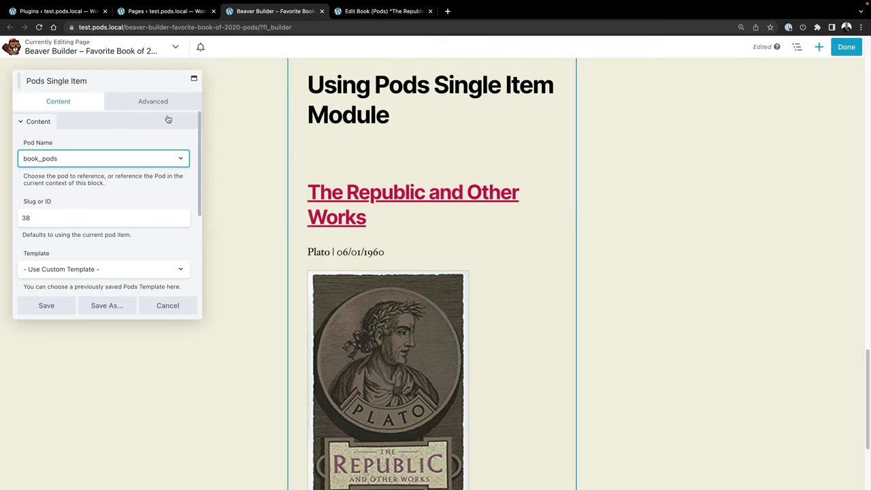
Examine the Pod Name choices, the Slug or ID value and the Template choices of the Pods Single Item module.
{"action": "left_click", "coordinate": [145, 159]}
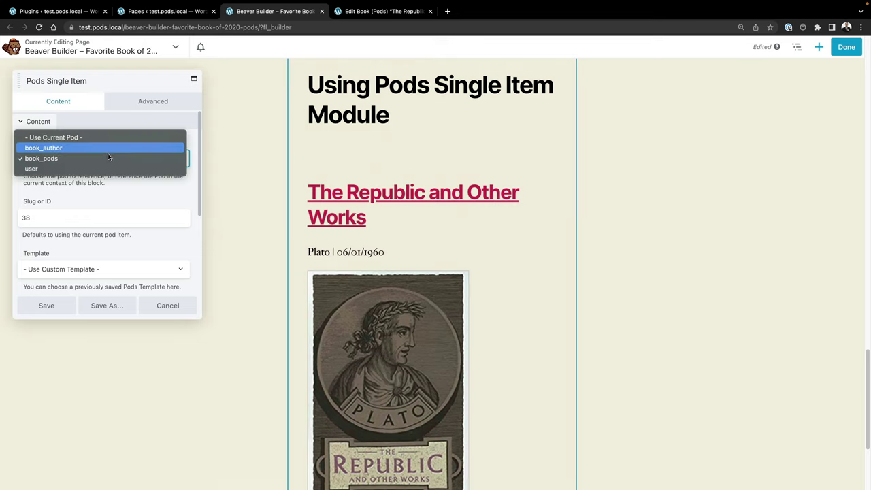
{"action": "left_click", "coordinate": [119, 190]}
{"action": "scroll", "coordinate": [81, 202], "scroll_direction": "down", "scroll_amount": 1}
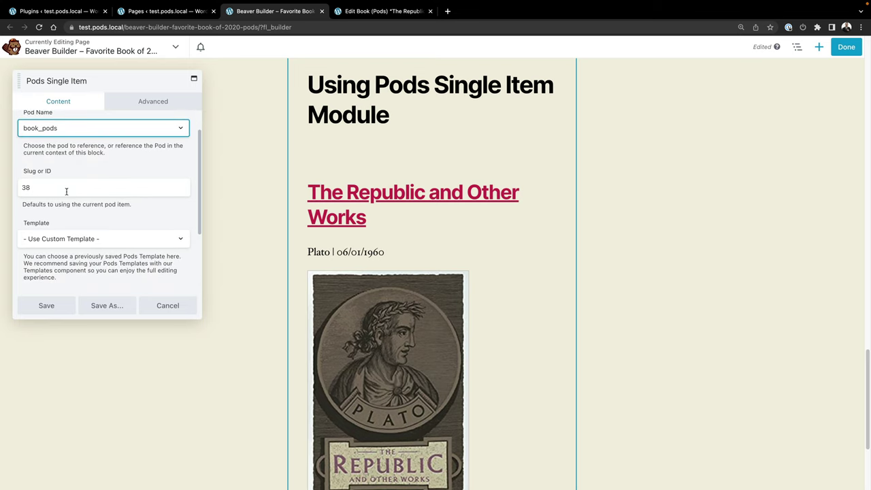
{"action": "left_click_drag", "start_coordinate": [66, 191], "coordinate": [16, 189]}
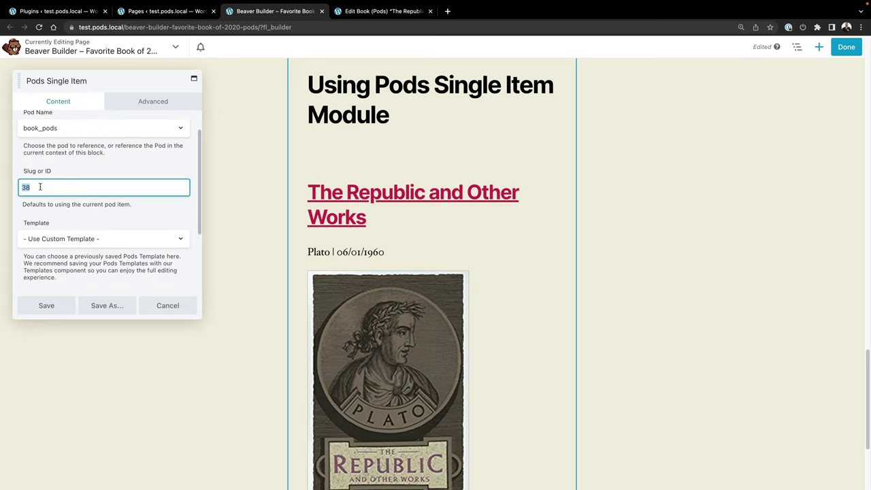
{"action": "scroll", "coordinate": [62, 190], "scroll_direction": "down", "scroll_amount": 4}
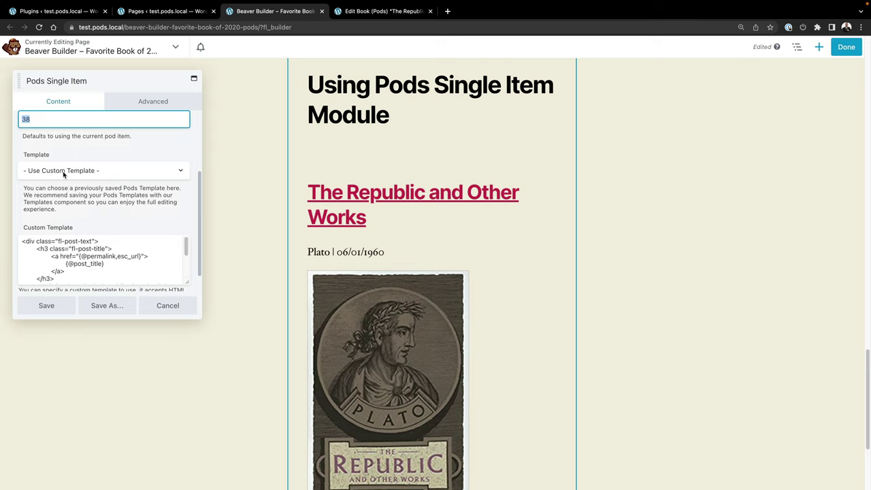
{"action": "left_click", "coordinate": [68, 170]}
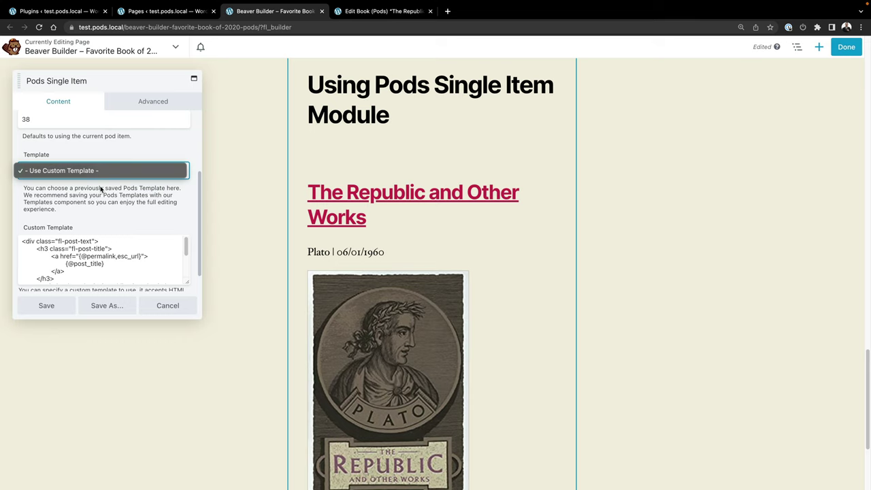
{"action": "left_click", "coordinate": [148, 206]}
Enlarge the Custom Template box of the Pods Single Item module until the whole template code is readable.
{"action": "scroll", "coordinate": [153, 214], "scroll_direction": "down", "scroll_amount": 1}
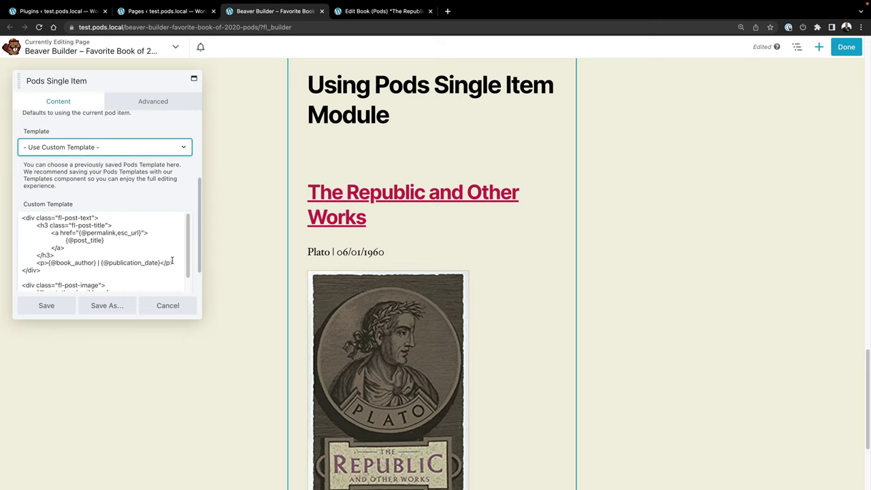
{"action": "scroll", "coordinate": [170, 258], "scroll_direction": "down", "scroll_amount": 3}
{"action": "left_click_drag", "start_coordinate": [188, 264], "coordinate": [189, 284]}
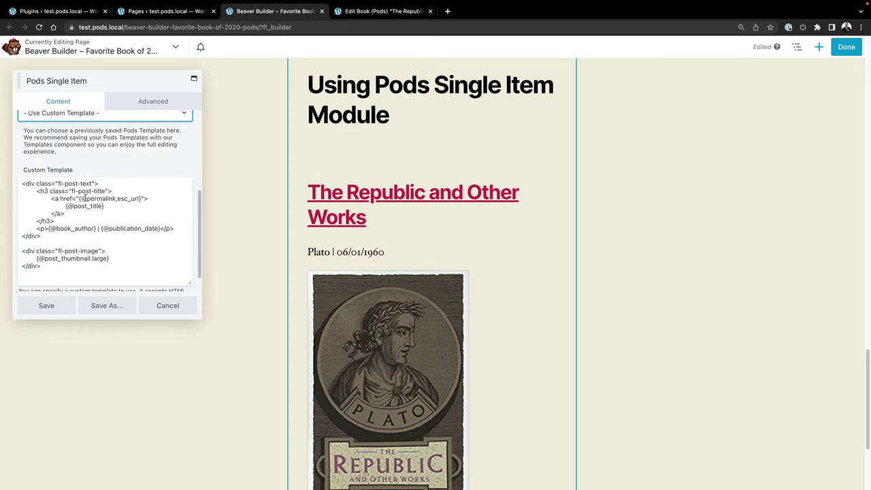
{"action": "left_click", "coordinate": [79, 266]}
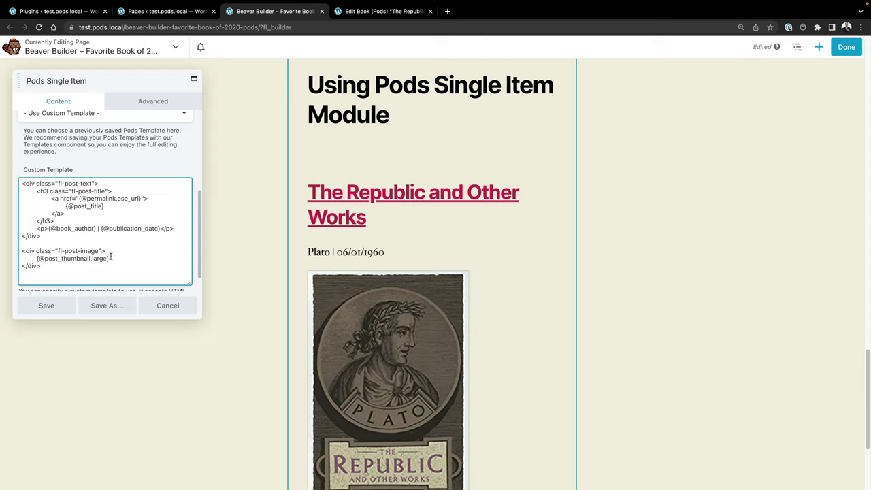
Highlight the custom template's magic tags in turn, covering post thumbnail, permalink, post title, book author and publication date.
{"action": "left_click_drag", "start_coordinate": [110, 259], "coordinate": [36, 256]}
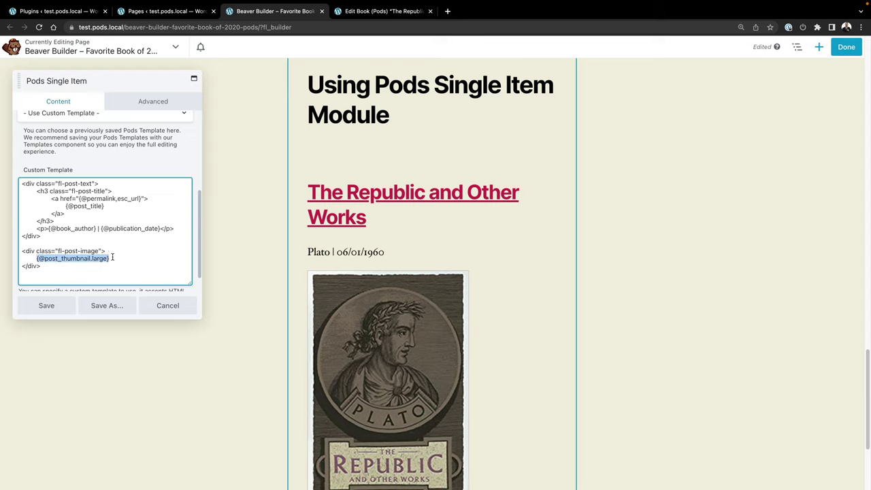
{"action": "left_click_drag", "start_coordinate": [111, 256], "coordinate": [32, 259]}
{"action": "double_click", "coordinate": [87, 197]}
{"action": "double_click", "coordinate": [85, 206]}
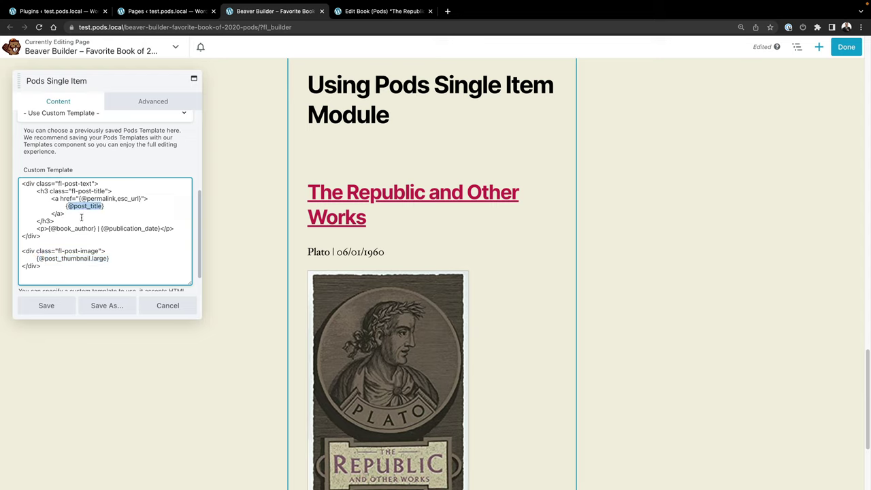
{"action": "double_click", "coordinate": [80, 229]}
{"action": "double_click", "coordinate": [139, 230]}
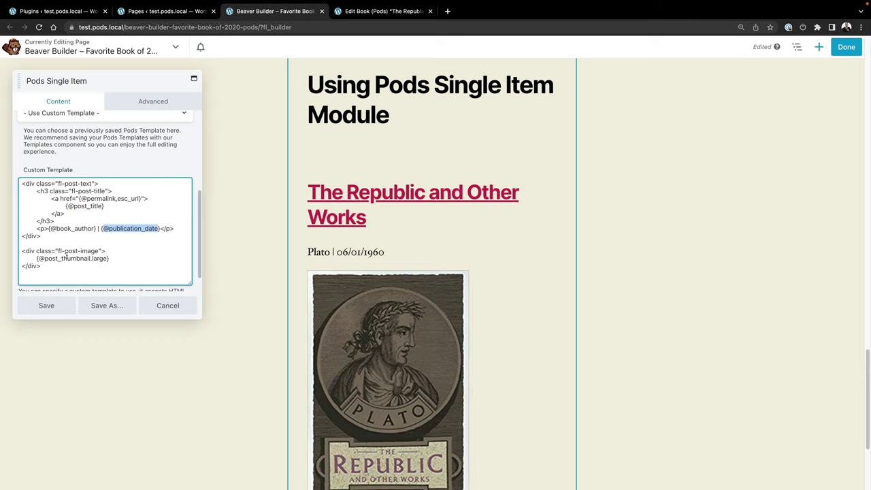
{"action": "double_click", "coordinate": [67, 258]}
{"action": "scroll", "coordinate": [90, 255], "scroll_direction": "down", "scroll_amount": 2}
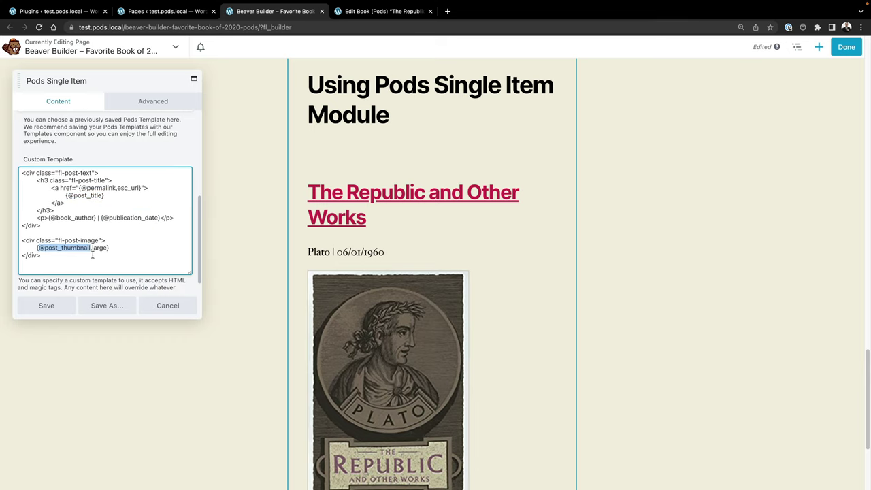
Review the custom template against the modules rendered on the page, and close the Pods Single Item settings without saving.
{"action": "scroll", "coordinate": [441, 261], "scroll_direction": "down", "scroll_amount": 3}
{"action": "scroll", "coordinate": [441, 260], "scroll_direction": "up", "scroll_amount": 4}
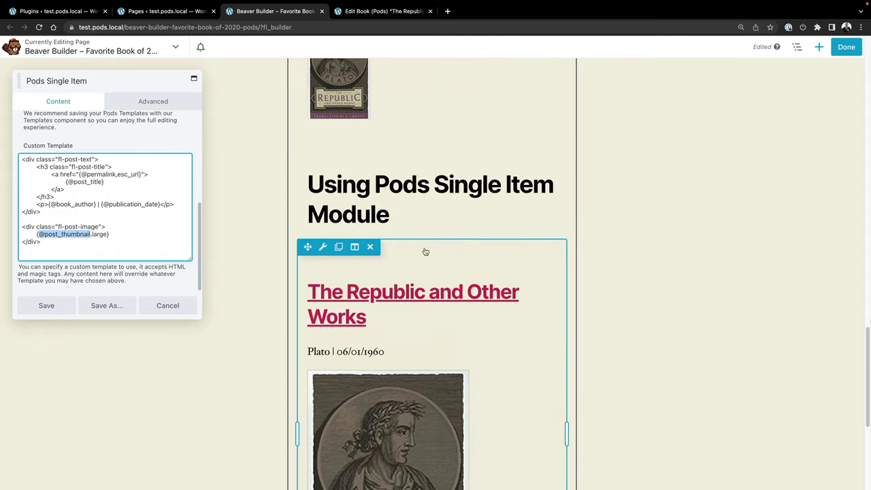
{"action": "scroll", "coordinate": [435, 269], "scroll_direction": "down", "scroll_amount": 1}
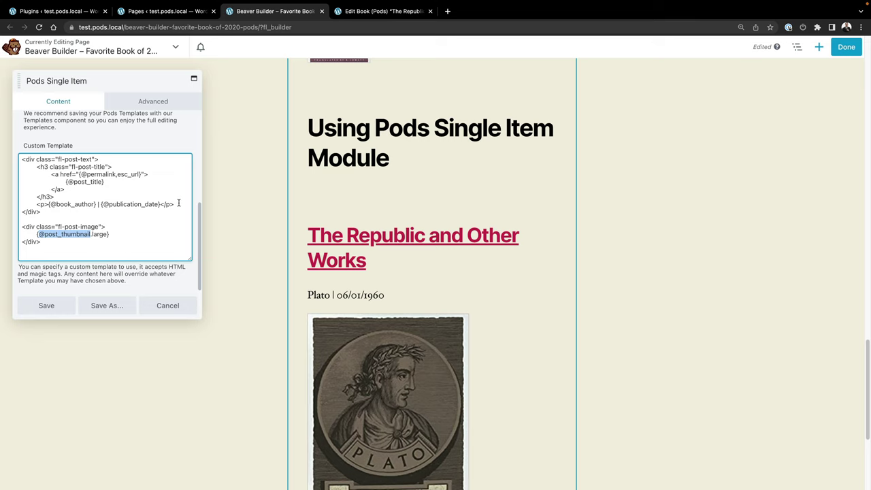
{"action": "scroll", "coordinate": [184, 203], "scroll_direction": "up", "scroll_amount": 1}
{"action": "scroll", "coordinate": [157, 203], "scroll_direction": "up", "scroll_amount": 3}
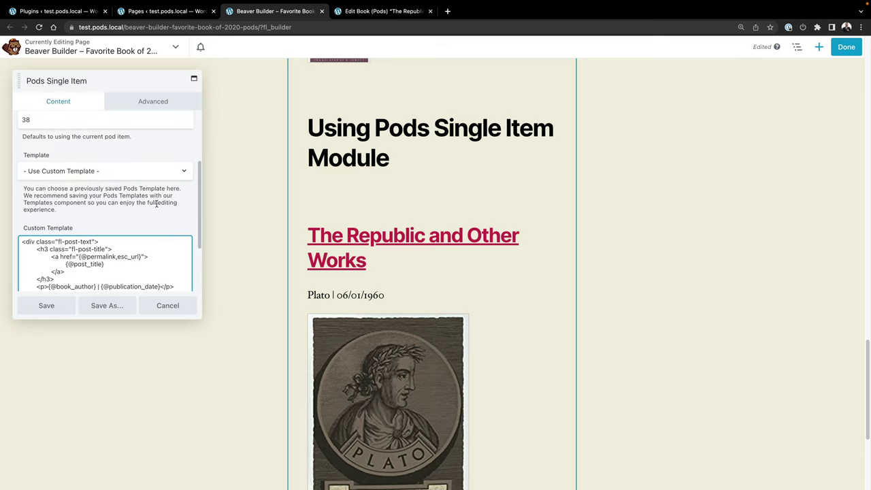
{"action": "scroll", "coordinate": [155, 202], "scroll_direction": "down", "scroll_amount": 2}
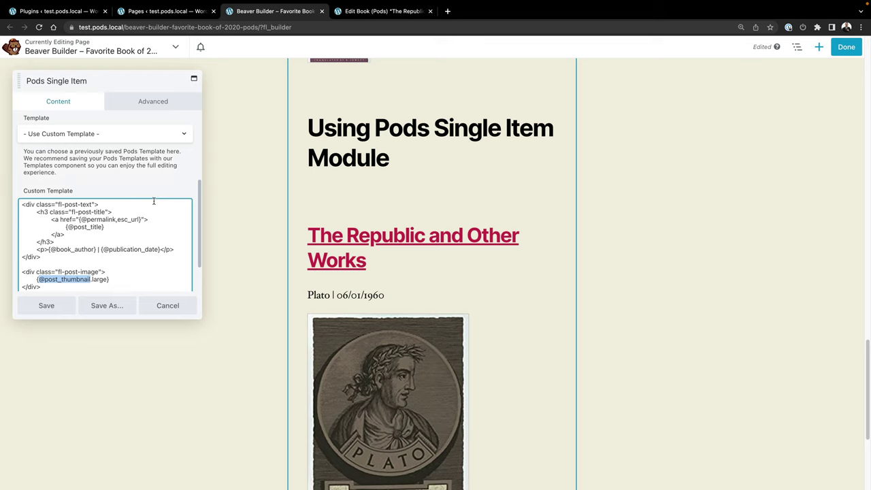
{"action": "scroll", "coordinate": [152, 199], "scroll_direction": "down", "scroll_amount": 1}
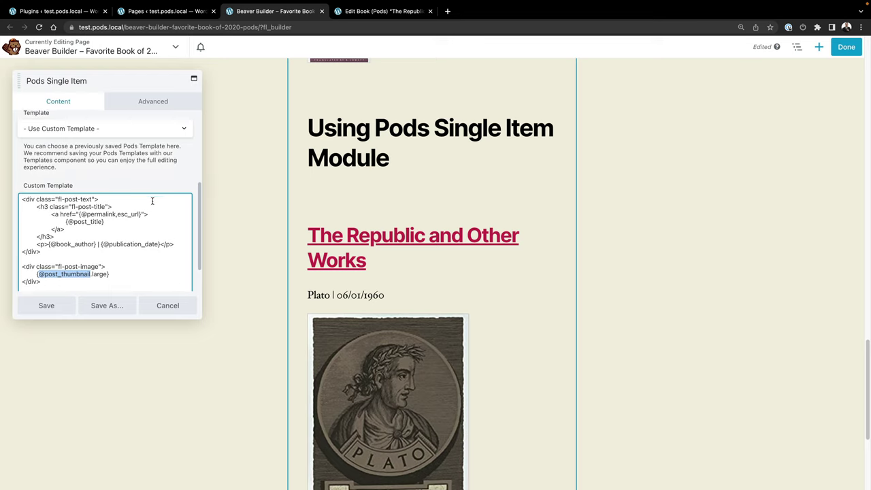
{"action": "scroll", "coordinate": [388, 241], "scroll_direction": "down", "scroll_amount": 3}
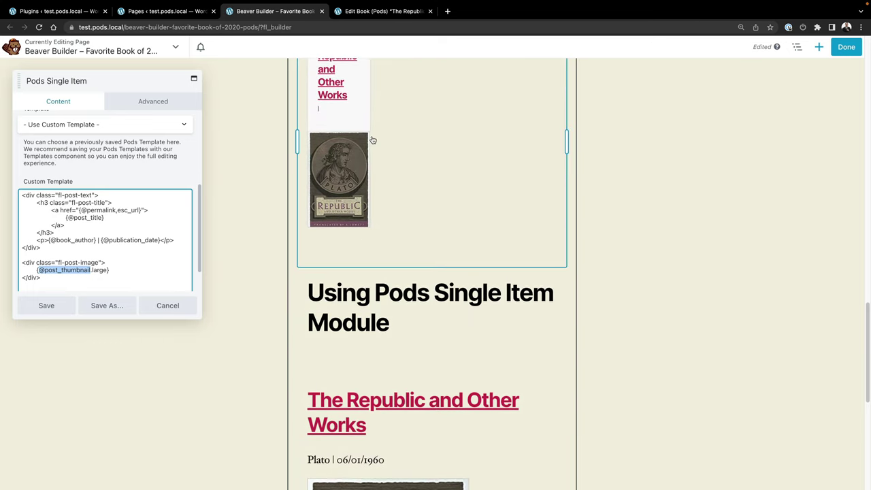
{"action": "scroll", "coordinate": [442, 272], "scroll_direction": "down", "scroll_amount": 2}
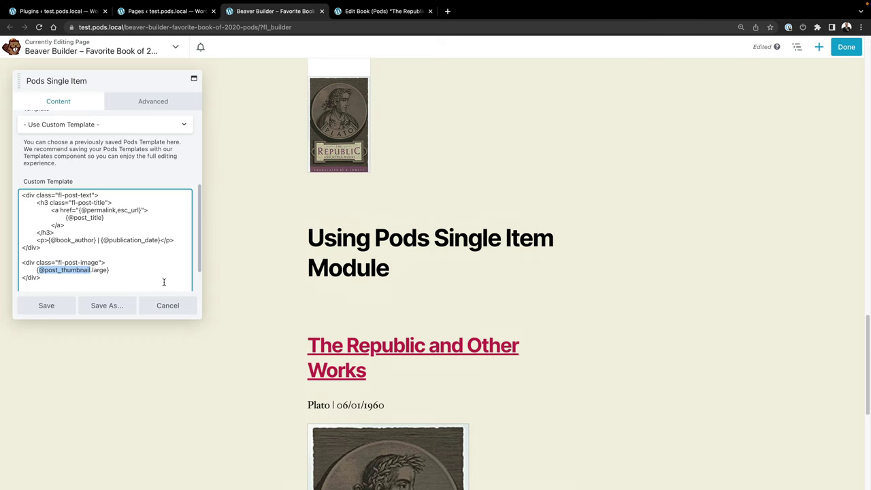
{"action": "left_click", "coordinate": [170, 308]}
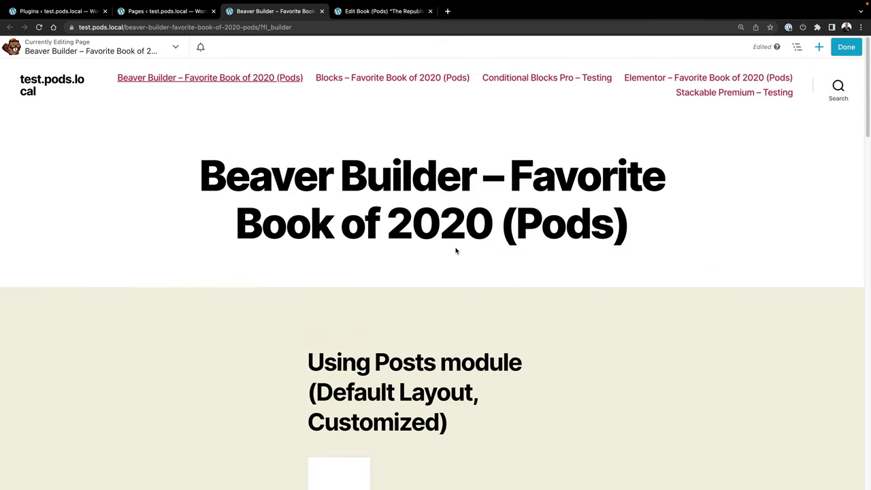
Add a Heading module above the "Using Posts module (Default Layout, Customized)" heading.
{"action": "left_click", "coordinate": [817, 47]}
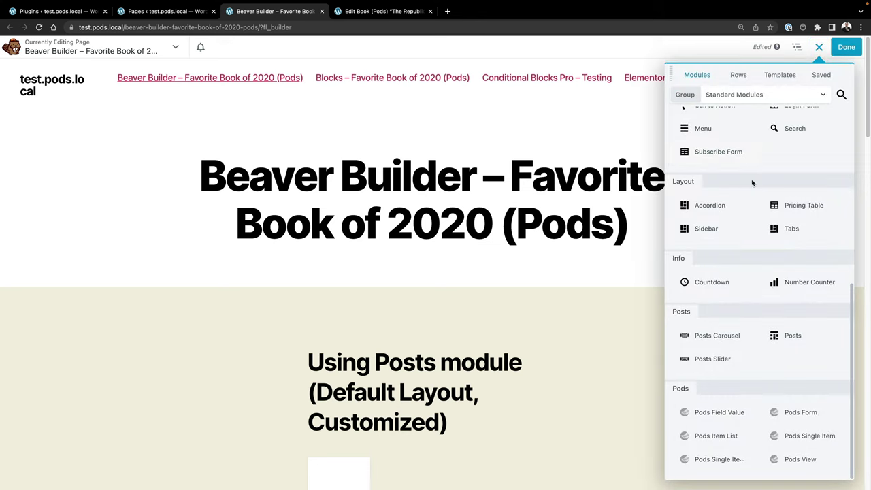
{"action": "scroll", "coordinate": [751, 179], "scroll_direction": "up", "scroll_amount": 5}
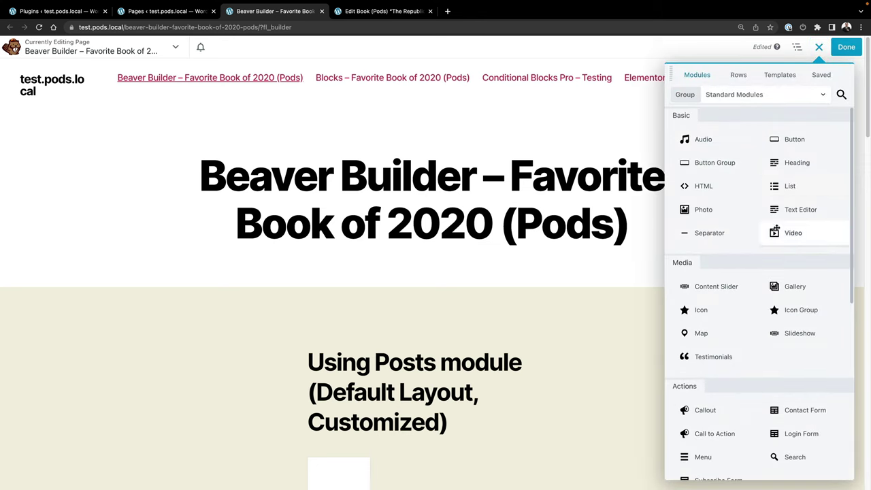
{"action": "left_click_drag", "start_coordinate": [788, 162], "coordinate": [452, 334]}
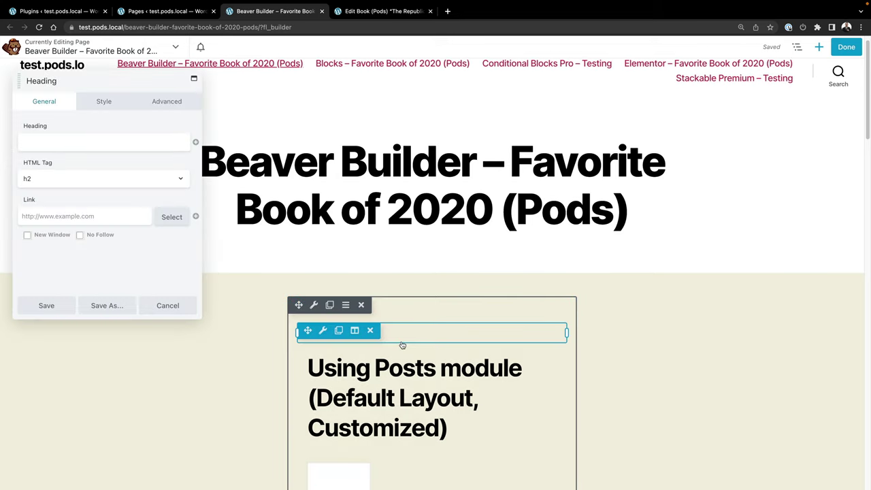
Open the Pods Pro Page Builder Toolkit's "Post, Page, Term..." insert settings for the new module's heading text.
{"action": "left_click", "coordinate": [195, 141]}
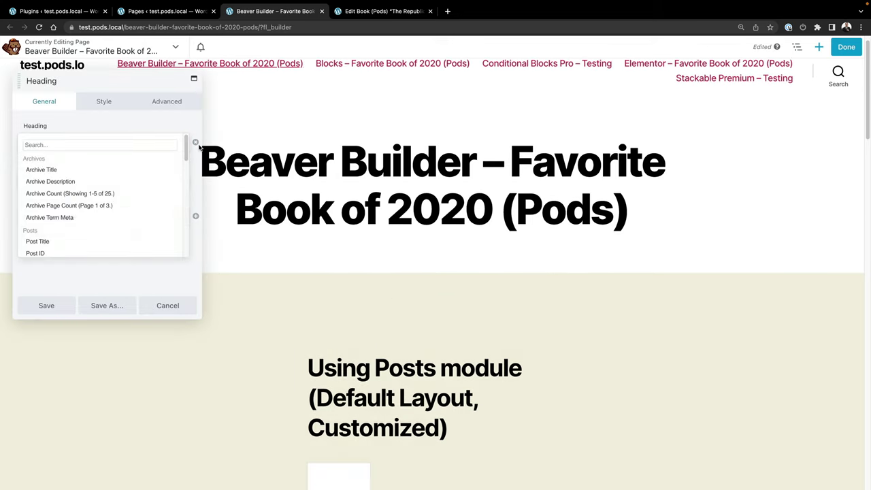
{"action": "mouse_move", "coordinate": [106, 184]}
{"action": "scroll", "coordinate": [107, 184], "scroll_direction": "down", "scroll_amount": 15}
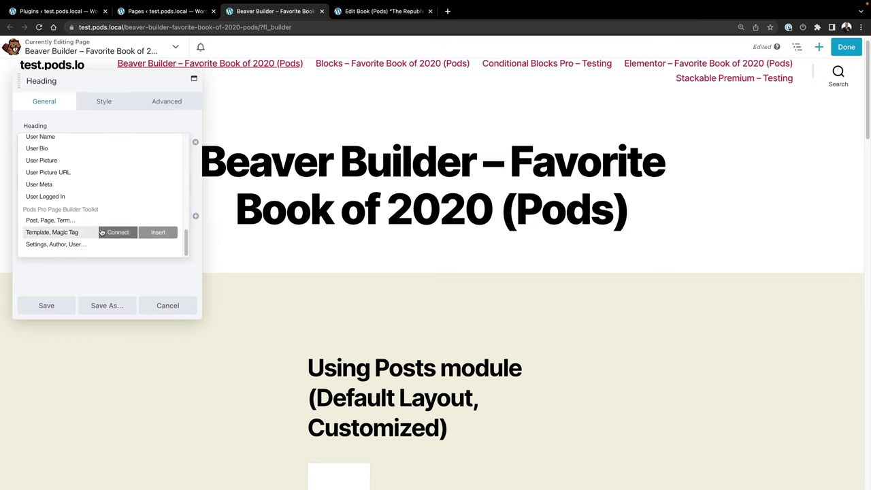
{"action": "left_click", "coordinate": [157, 220]}
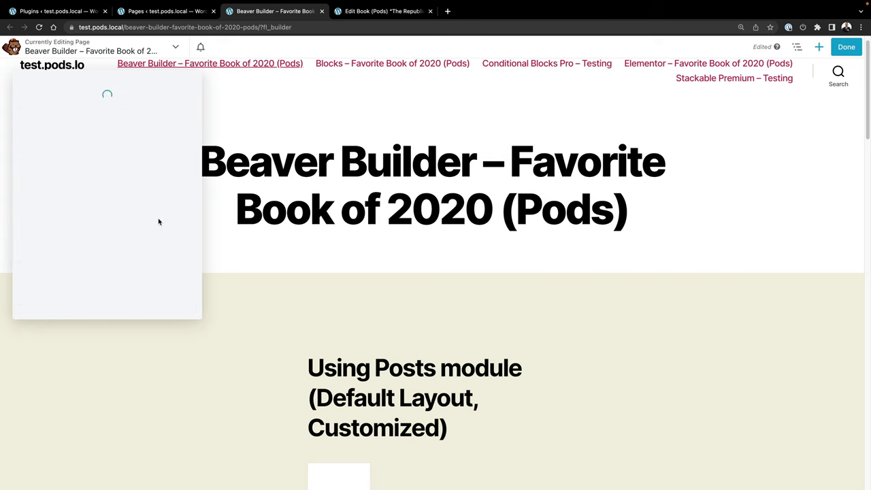
Try post_title (text) as the heading's field, review the other field choices, and cancel the field settings.
{"action": "left_click", "coordinate": [88, 129]}
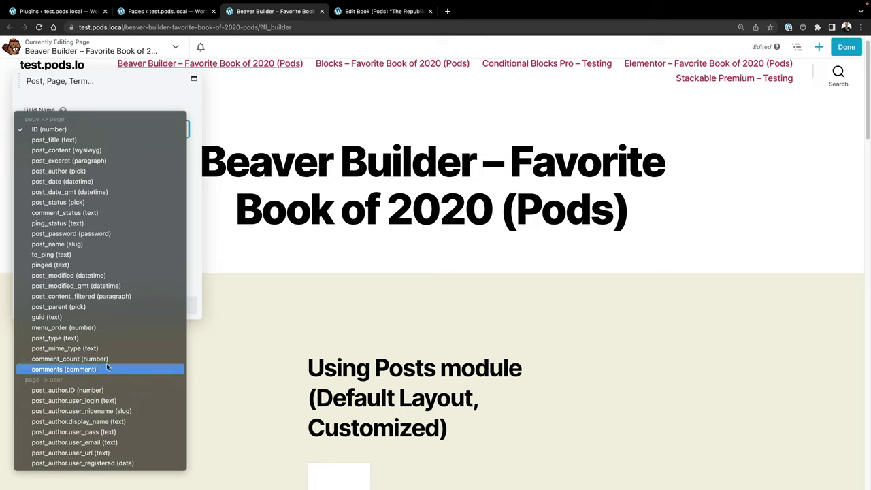
{"action": "left_click", "coordinate": [68, 139]}
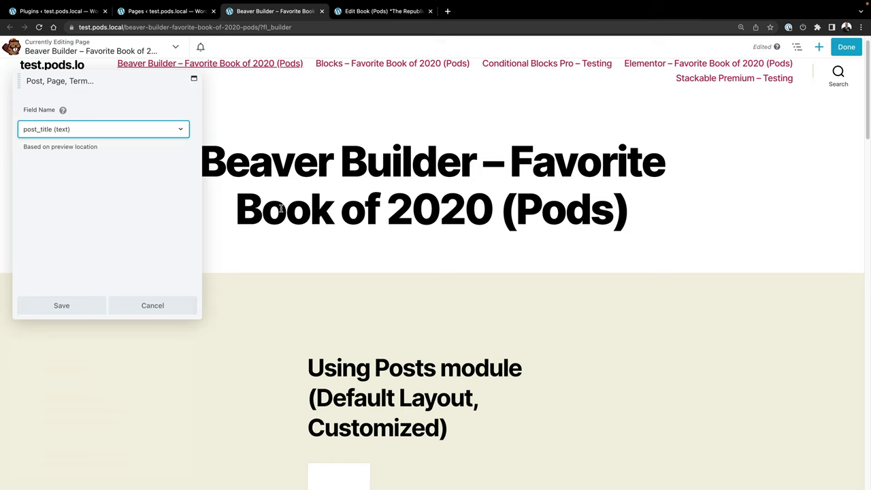
{"action": "left_click", "coordinate": [66, 131]}
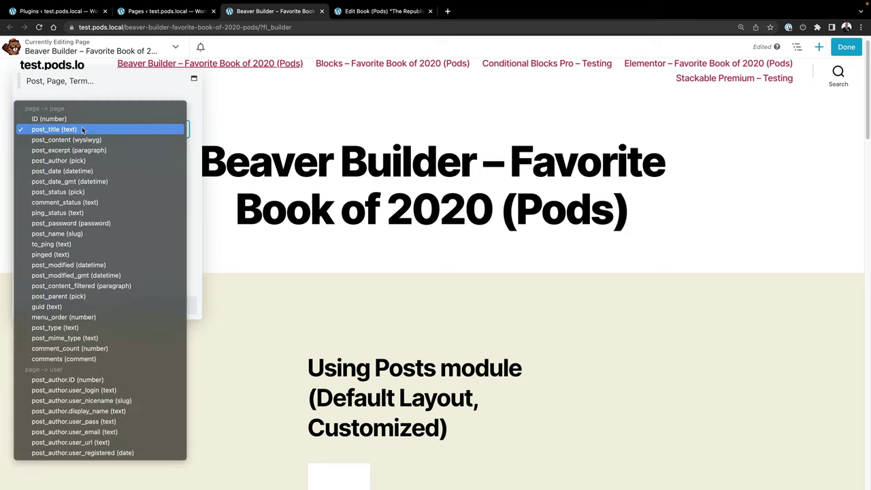
{"action": "left_click", "coordinate": [96, 99]}
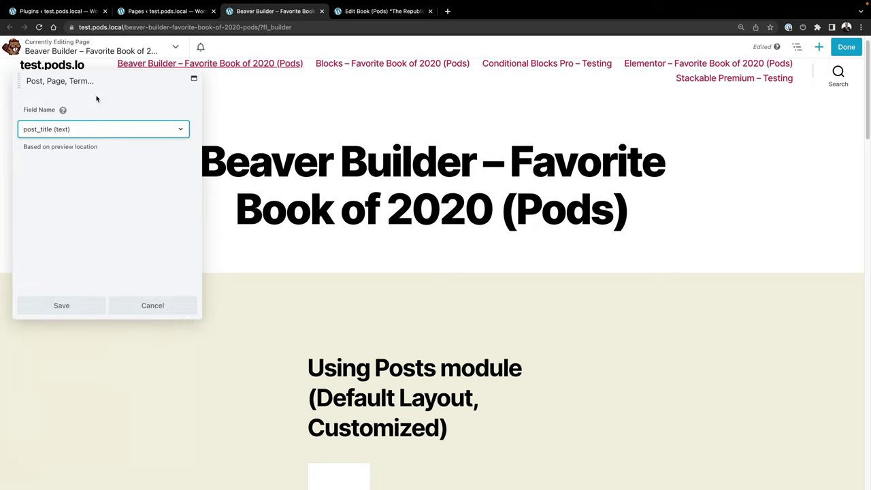
{"action": "left_click", "coordinate": [156, 304]}
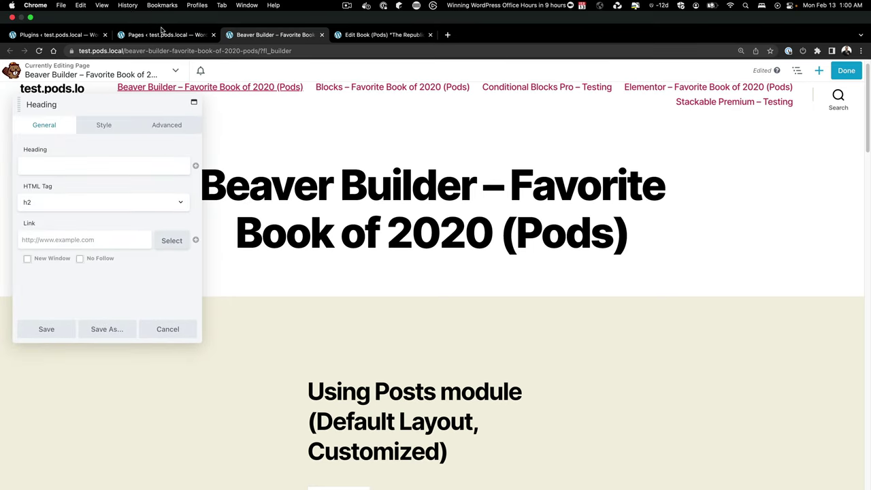
Open the Book (Pods) Singular Themer layout in Beaver Builder in a new tab, and return the original tab to the Pages list.
{"action": "left_click", "coordinate": [161, 35]}
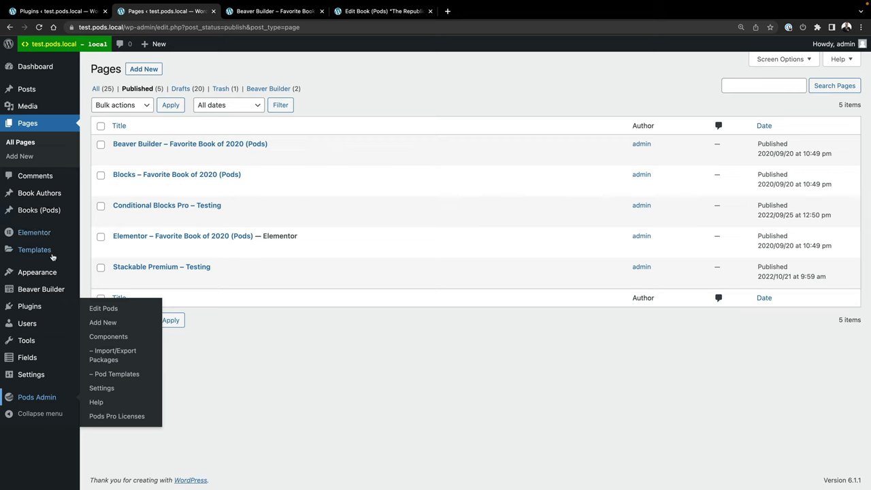
{"action": "mouse_move", "coordinate": [61, 288]}
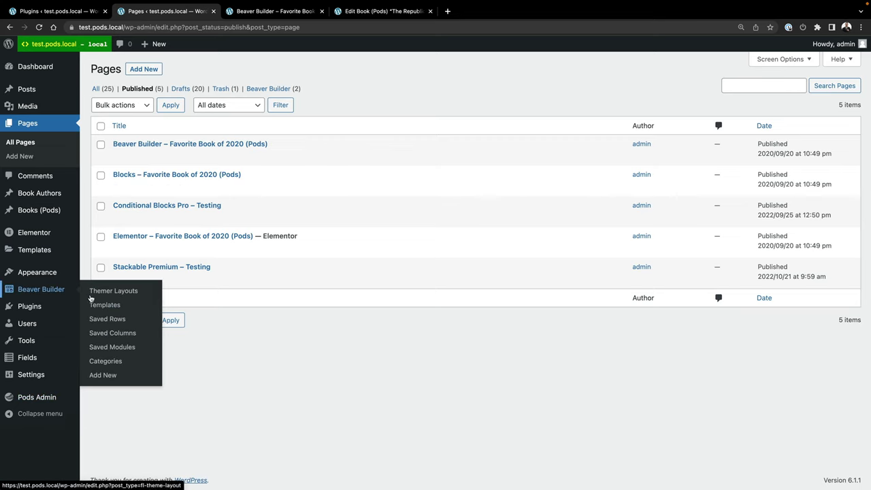
{"action": "left_click", "coordinate": [120, 292]}
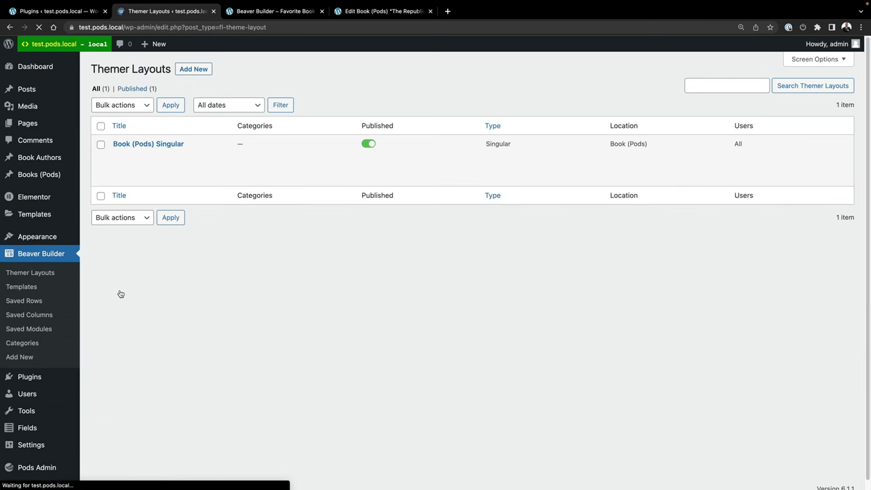
{"action": "mouse_move", "coordinate": [156, 158]}
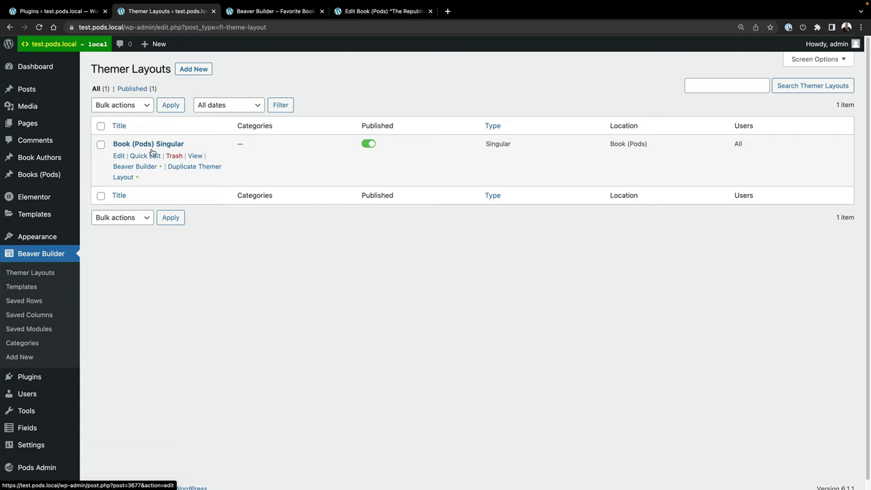
{"action": "left_click", "coordinate": [149, 167], "text": "super"}
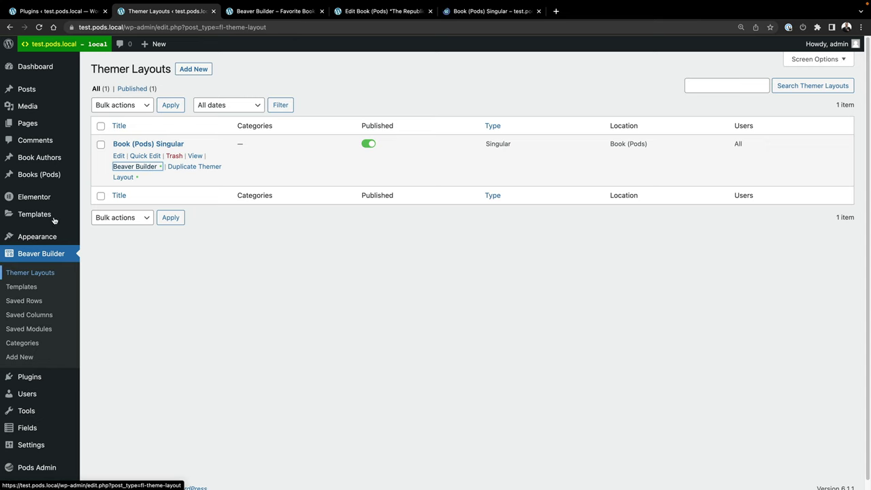
{"action": "left_click", "coordinate": [9, 27]}
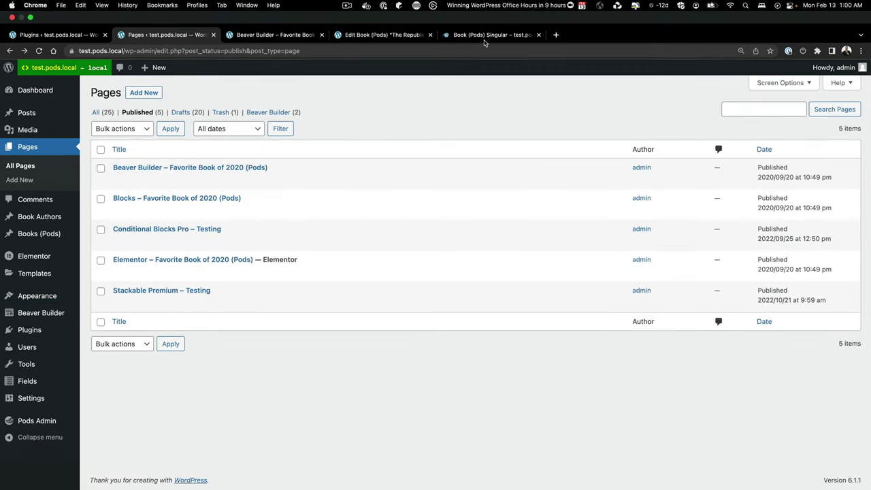
{"action": "left_click", "coordinate": [480, 34]}
Examine the Book (Pods) Singular layout from its title, publication details and cover image to the More Information sections.
{"action": "scroll", "coordinate": [445, 257], "scroll_direction": "down", "scroll_amount": 3}
{"action": "scroll", "coordinate": [445, 256], "scroll_direction": "down", "scroll_amount": 5}
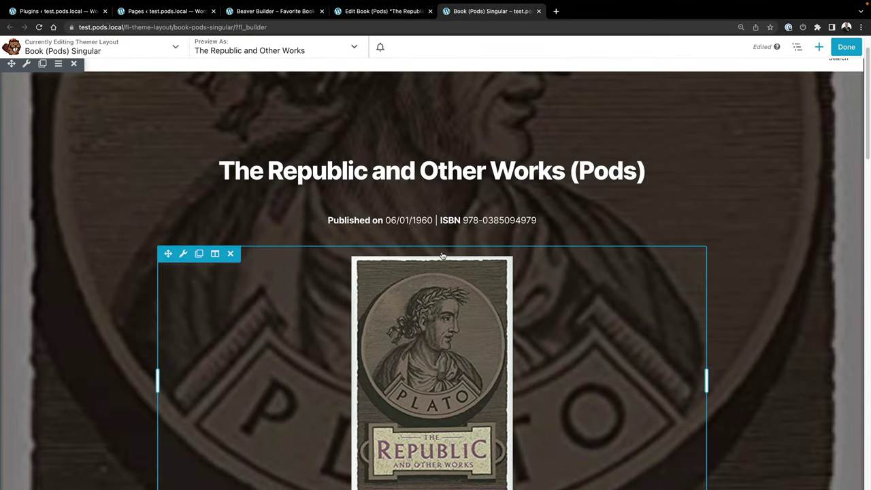
{"action": "scroll", "coordinate": [521, 189], "scroll_direction": "down", "scroll_amount": 5}
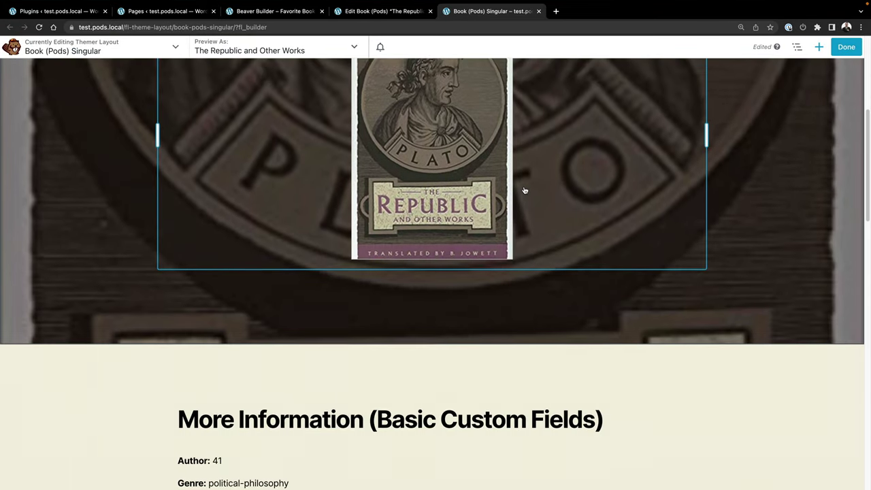
{"action": "scroll", "coordinate": [519, 191], "scroll_direction": "up", "scroll_amount": 8}
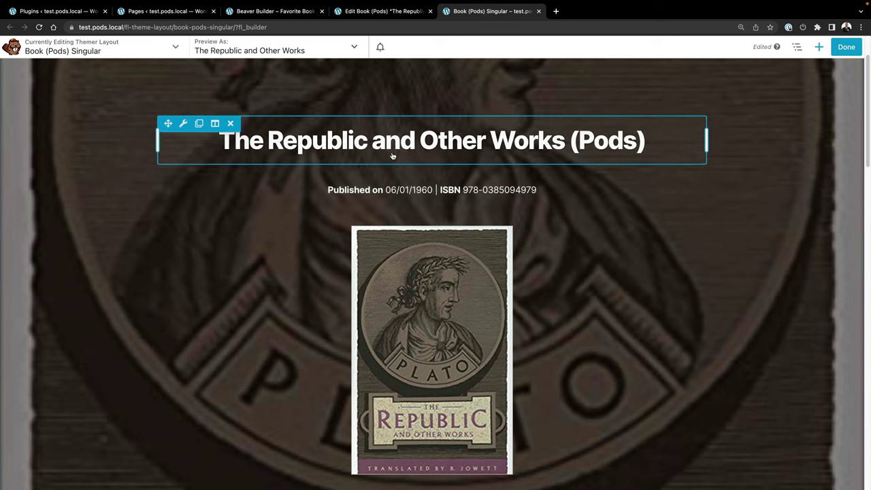
{"action": "scroll", "coordinate": [596, 273], "scroll_direction": "down", "scroll_amount": 4}
{"action": "scroll", "coordinate": [595, 274], "scroll_direction": "down", "scroll_amount": 10}
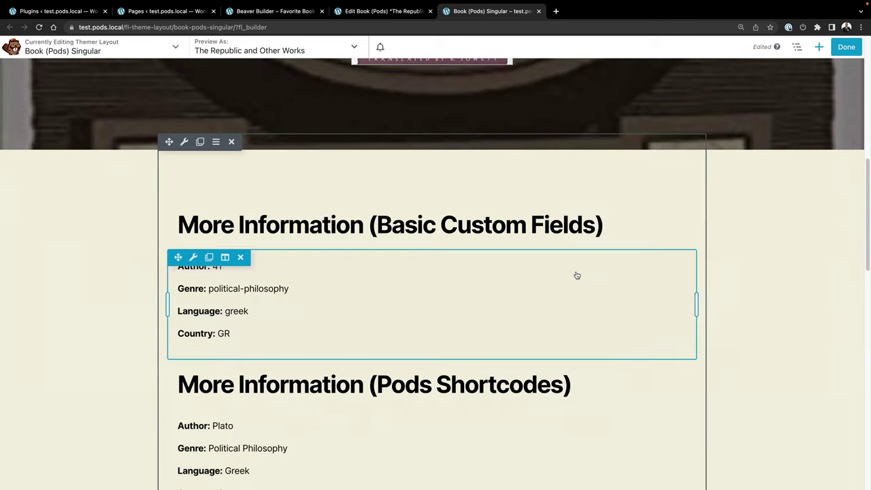
{"action": "scroll", "coordinate": [569, 274], "scroll_direction": "up", "scroll_amount": 2}
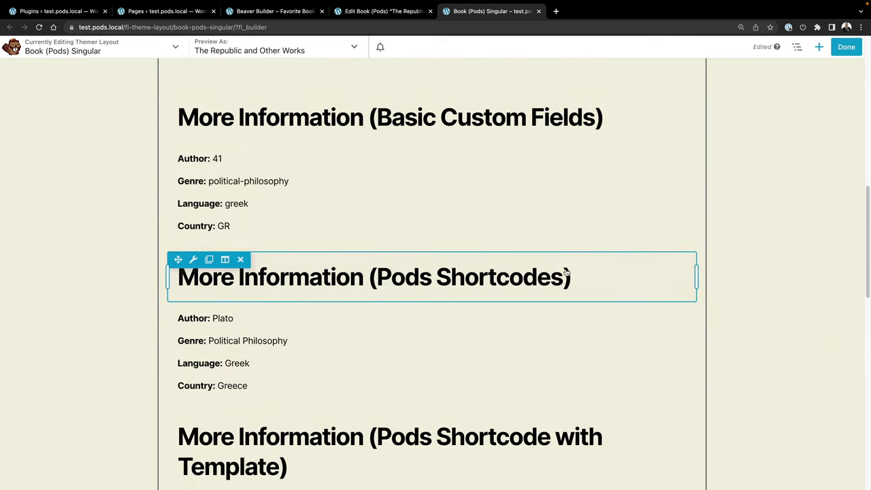
Inspect the text behind the Basic Custom Fields and Pods Shortcodes sections, highlighting the book_author custom field shortcode.
{"action": "left_click", "coordinate": [283, 164]}
{"action": "left_click_drag", "start_coordinate": [106, 176], "coordinate": [54, 167]}
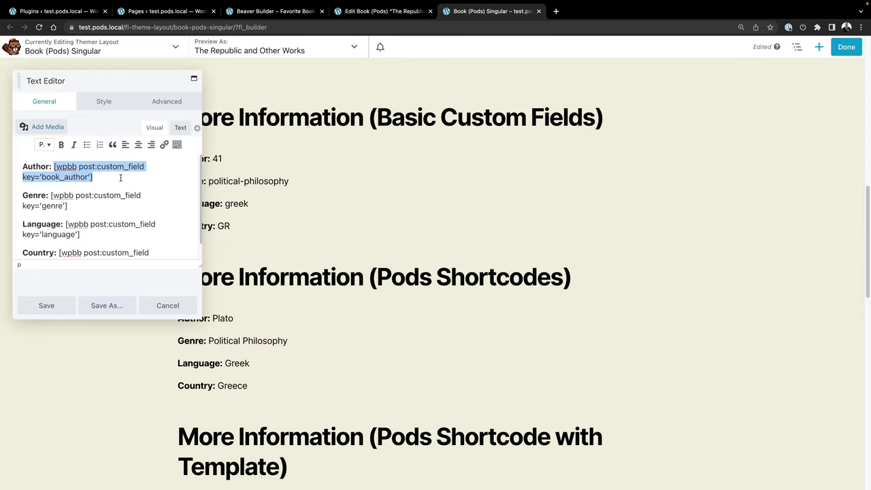
{"action": "scroll", "coordinate": [210, 216], "scroll_direction": "down", "scroll_amount": 3}
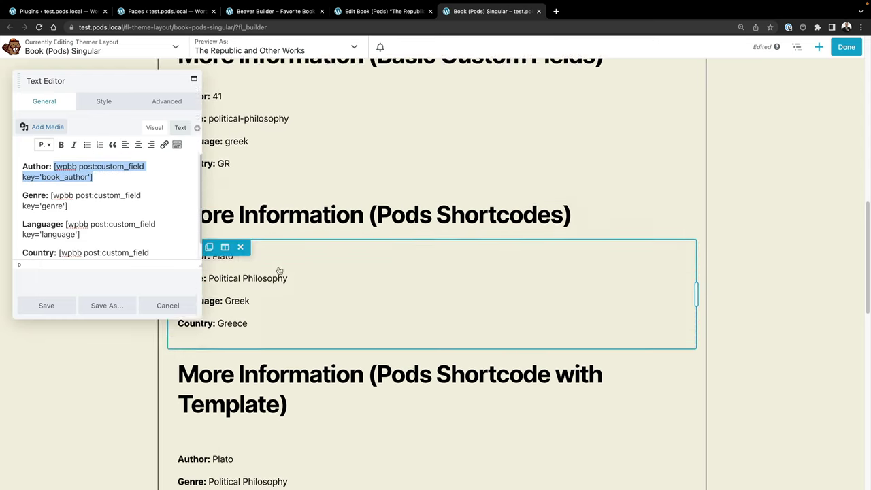
{"action": "left_click", "coordinate": [345, 257]}
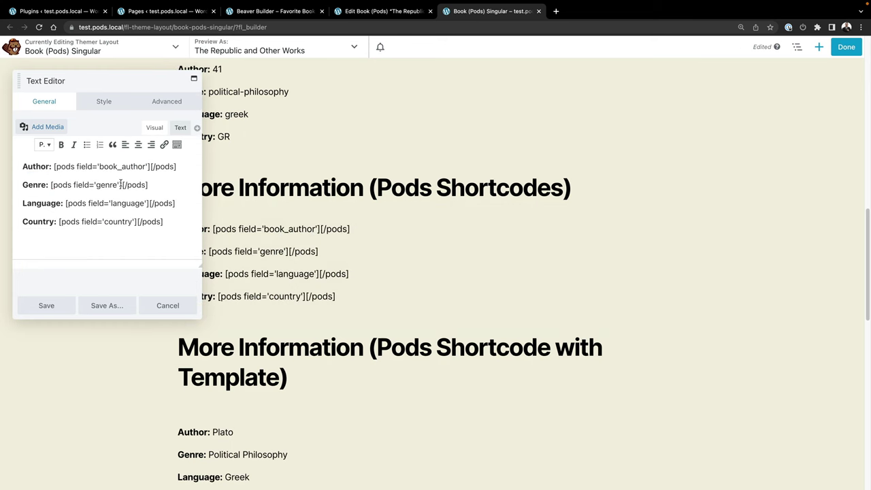
View the raw text of the Pods Shortcode with Template section, and highlight its opening [pods] shortcode.
{"action": "scroll", "coordinate": [214, 182], "scroll_direction": "down", "scroll_amount": 3}
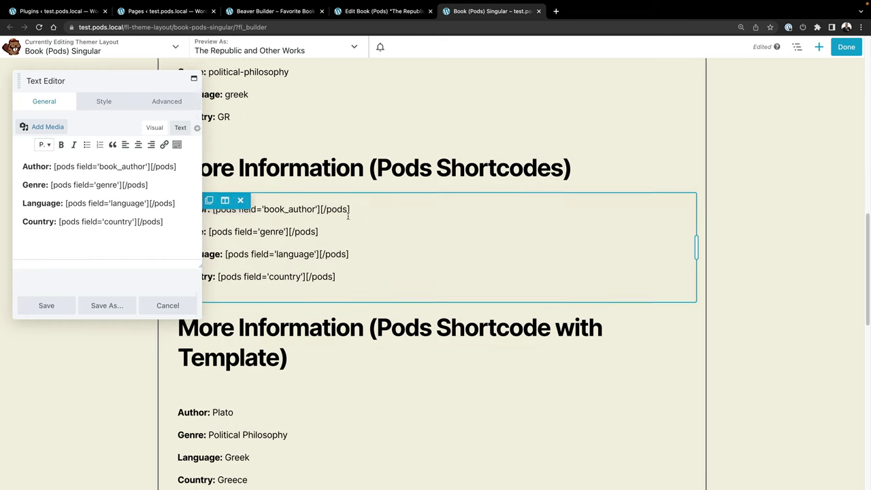
{"action": "left_click", "coordinate": [334, 340]}
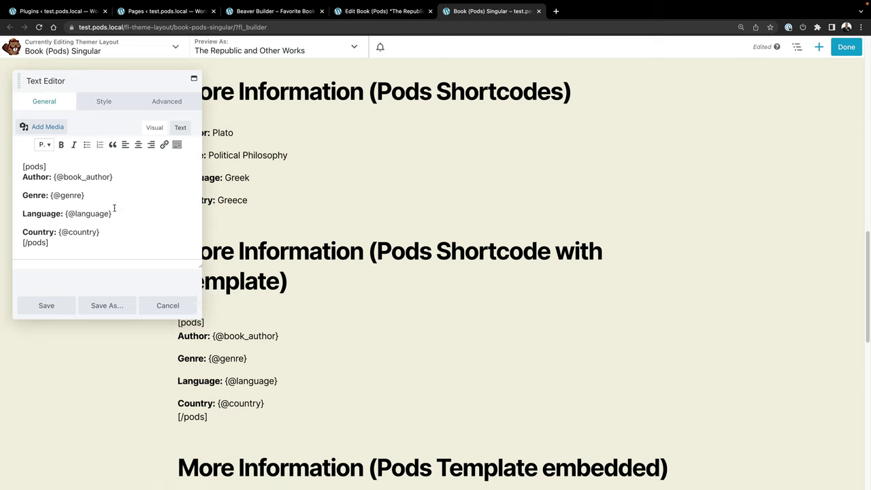
{"action": "left_click", "coordinate": [180, 128]}
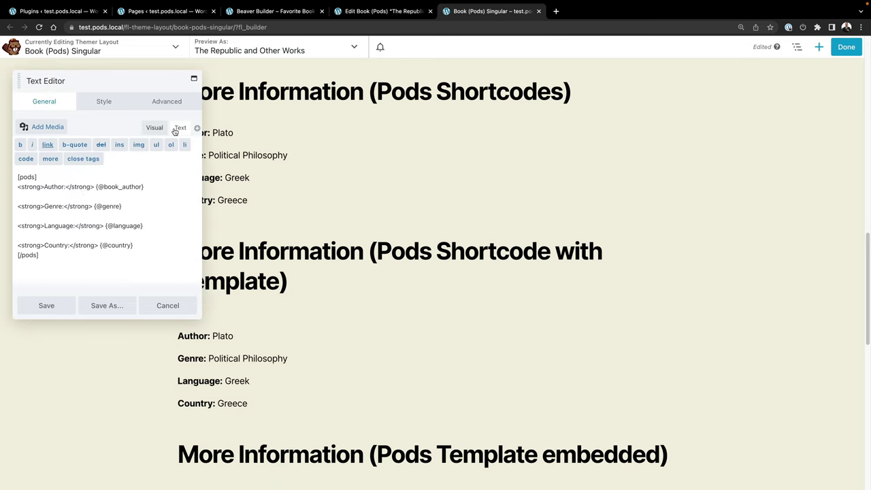
{"action": "left_click_drag", "start_coordinate": [41, 178], "coordinate": [17, 176]}
{"action": "left_click", "coordinate": [40, 175]}
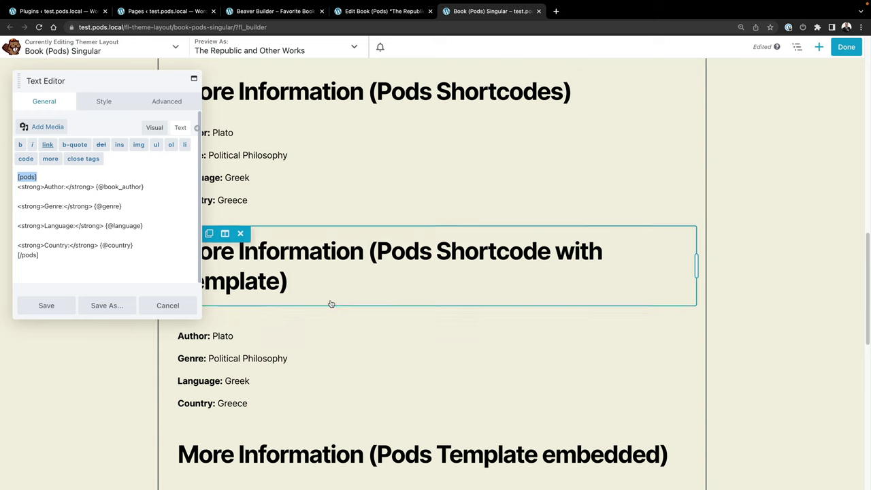
Open the Template, Magic Tag settings of the Pods Template embedded section, and enlarge the Magic Tags box to show its whole code.
{"action": "scroll", "coordinate": [320, 300], "scroll_direction": "down", "scroll_amount": 2}
{"action": "scroll", "coordinate": [320, 299], "scroll_direction": "down", "scroll_amount": 5}
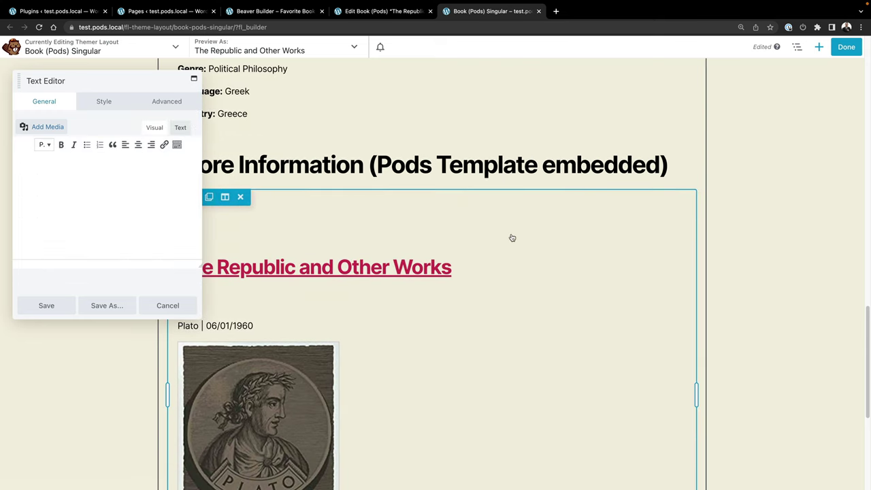
{"action": "scroll", "coordinate": [502, 262], "scroll_direction": "down", "scroll_amount": 3}
{"action": "scroll", "coordinate": [490, 266], "scroll_direction": "up", "scroll_amount": 4}
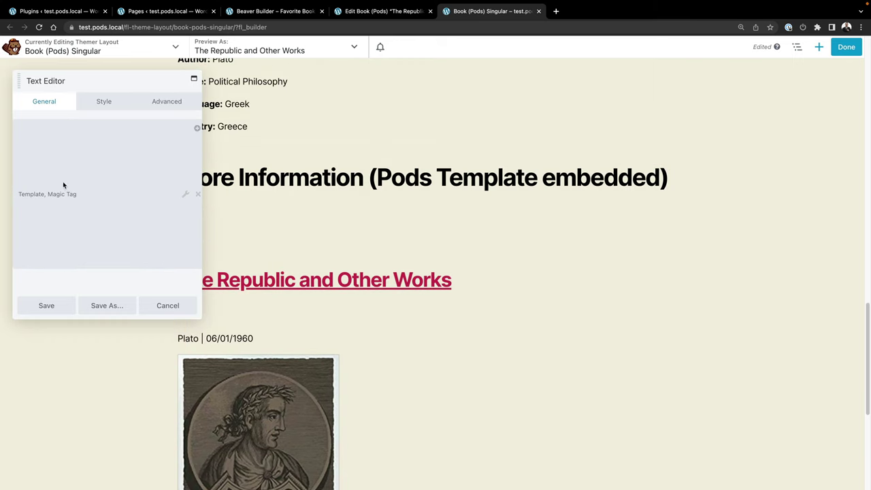
{"action": "left_click", "coordinate": [185, 194]}
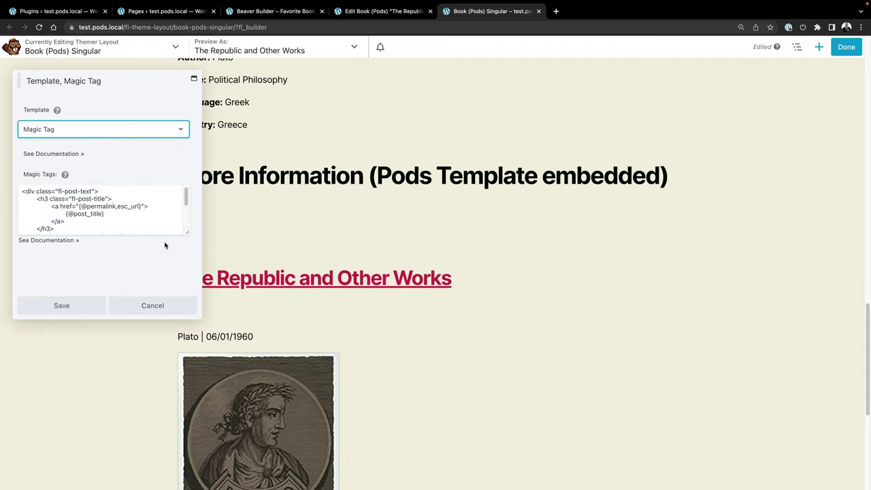
{"action": "left_click_drag", "start_coordinate": [186, 233], "coordinate": [188, 280]}
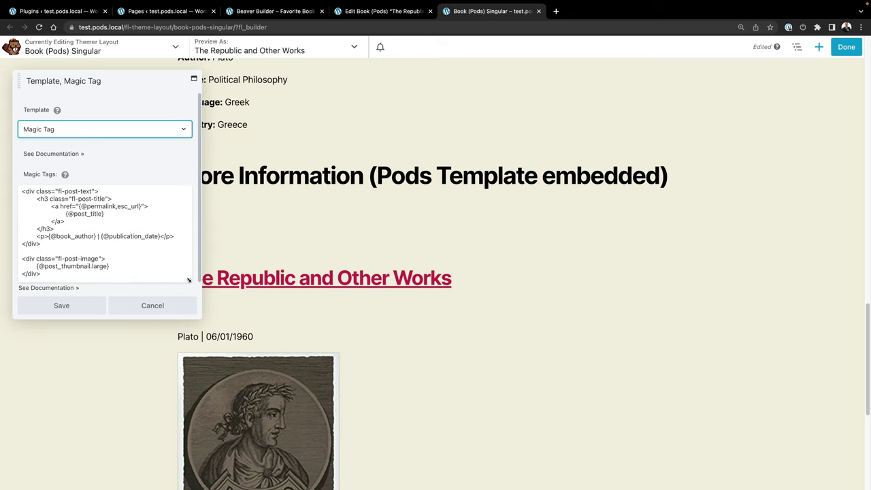
Review the embedded template's magic tag code and select all of it.
{"action": "scroll", "coordinate": [142, 213], "scroll_direction": "down", "scroll_amount": 2}
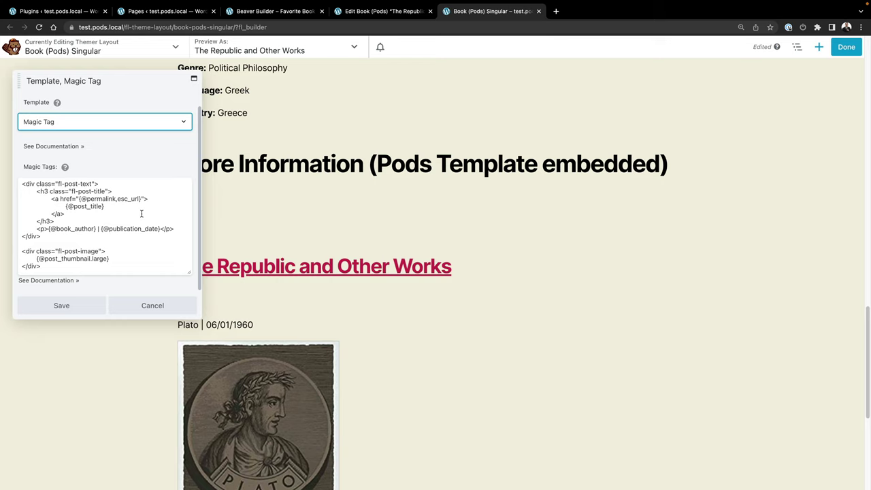
{"action": "scroll", "coordinate": [129, 245], "scroll_direction": "up", "scroll_amount": 1}
{"action": "scroll", "coordinate": [120, 270], "scroll_direction": "down", "scroll_amount": 1}
{"action": "left_click", "coordinate": [59, 270]}
{"action": "key", "text": "ctrl+a"}
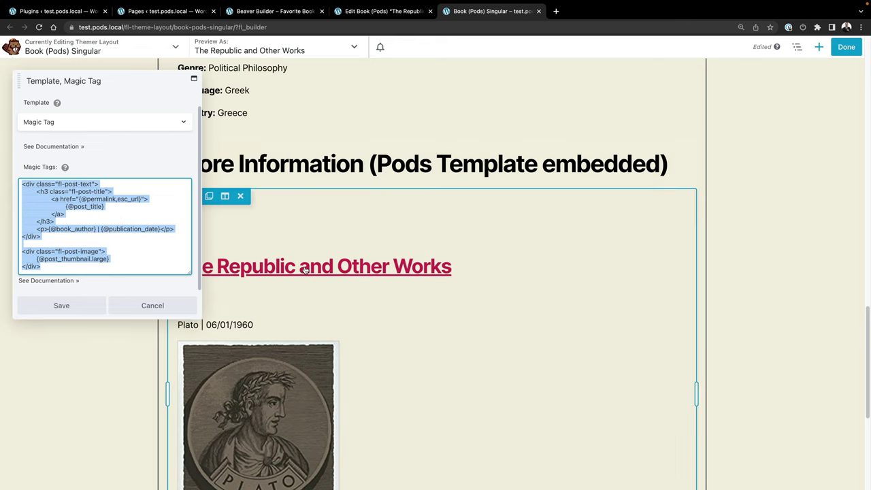
Review the embedded template's rendered output and its Template setting, leaving Magic Tag selected, and close the connection settings without saving.
{"action": "scroll", "coordinate": [306, 269], "scroll_direction": "down", "scroll_amount": 2}
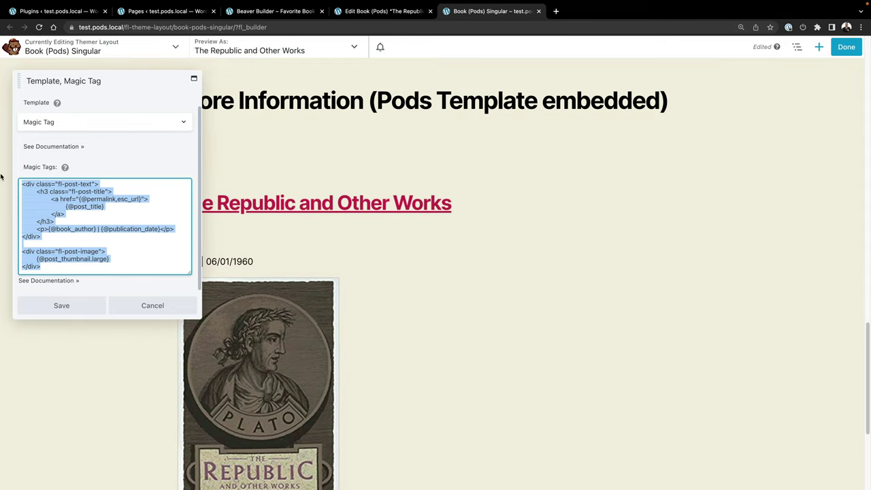
{"action": "left_click", "coordinate": [72, 123]}
{"action": "left_click", "coordinate": [80, 121]}
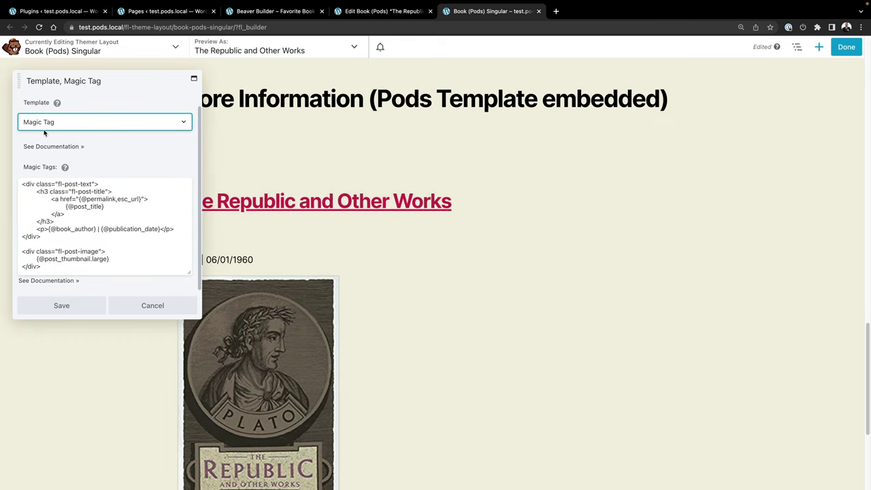
{"action": "left_click", "coordinate": [162, 305]}
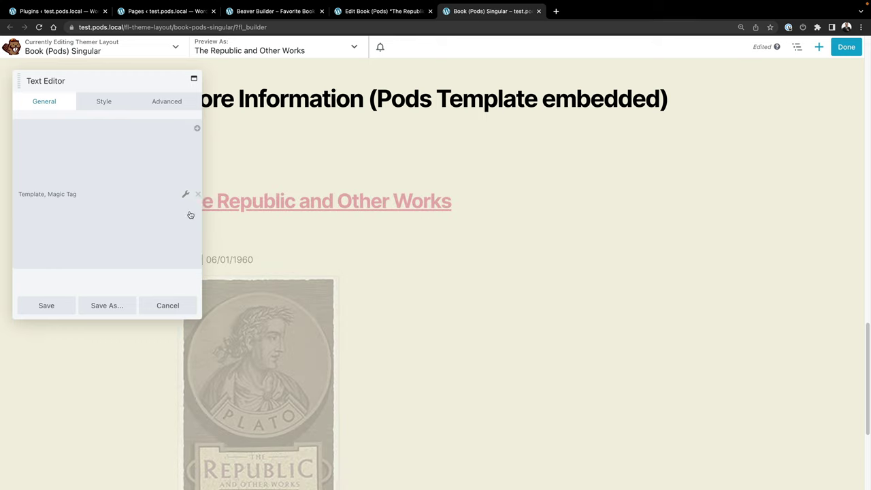
Remove the text module's existing field connection and connect it to a new Template, Magic Tag.
{"action": "left_click", "coordinate": [196, 128]}
{"action": "scroll", "coordinate": [66, 197], "scroll_direction": "down", "scroll_amount": 10}
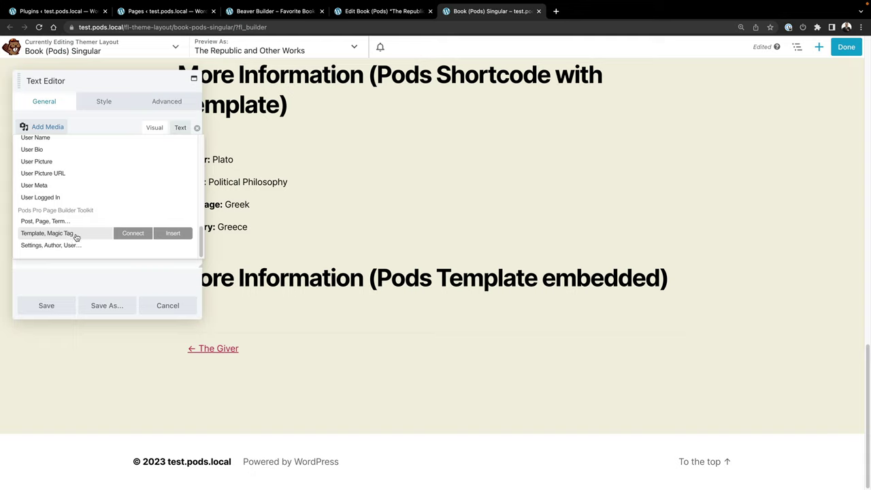
{"action": "left_click", "coordinate": [138, 234]}
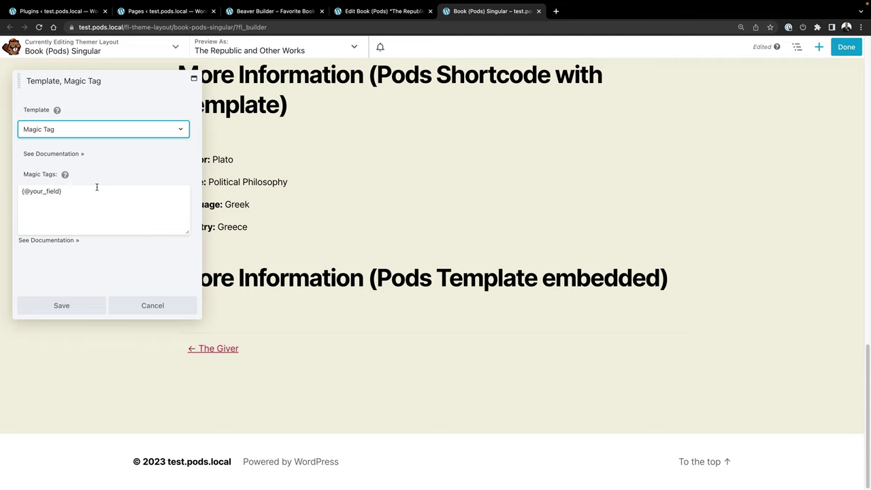
{"action": "left_click", "coordinate": [36, 196]}
{"action": "double_click", "coordinate": [40, 194]}
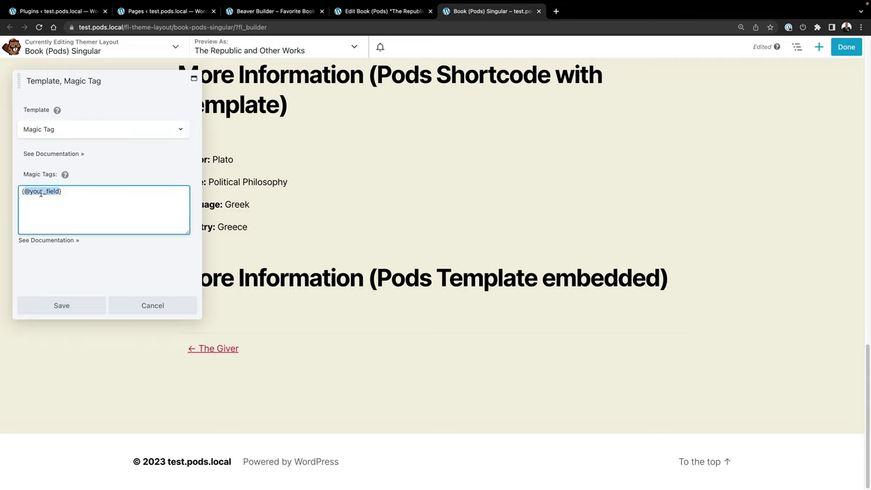
{"action": "type", "text": "@"}
{"action": "key", "text": "BackSpace"}
{"action": "type", "text": "@post_title"}
{"action": "left_click", "coordinate": [69, 305]}
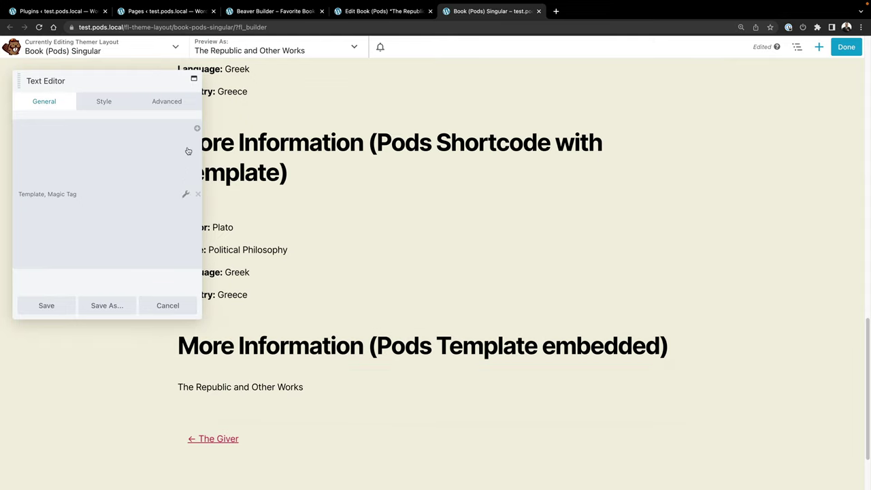
{"action": "left_click", "coordinate": [154, 307]}
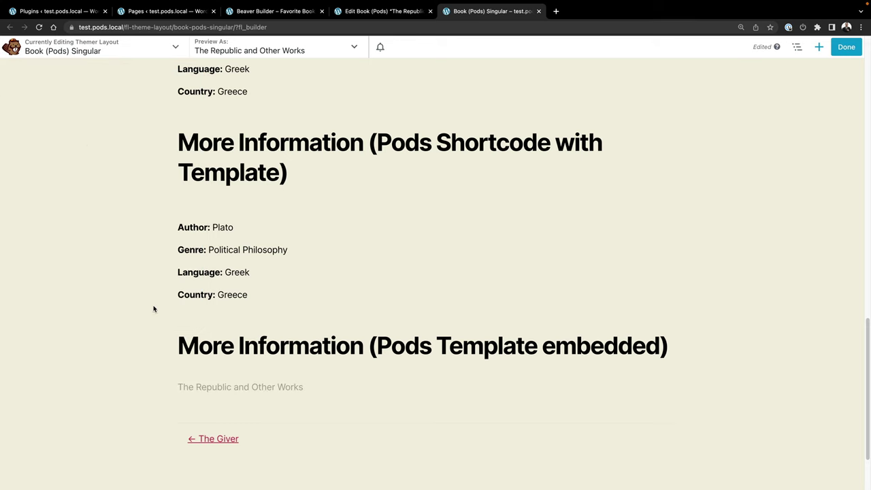
Reopen the text module under the Pods Template embedded heading, look over its output, and remove its field connection.
{"action": "left_click", "coordinate": [254, 387]}
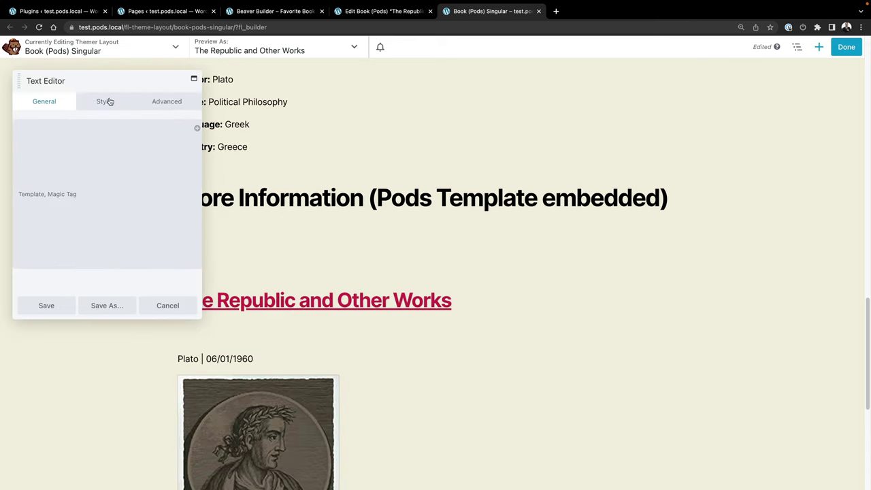
{"action": "scroll", "coordinate": [134, 191], "scroll_direction": "down", "scroll_amount": 3}
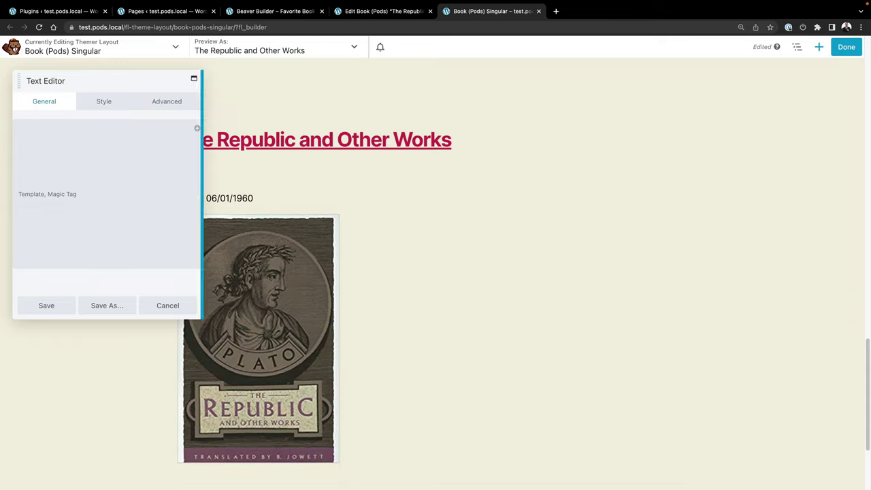
{"action": "scroll", "coordinate": [143, 179], "scroll_direction": "down", "scroll_amount": 2}
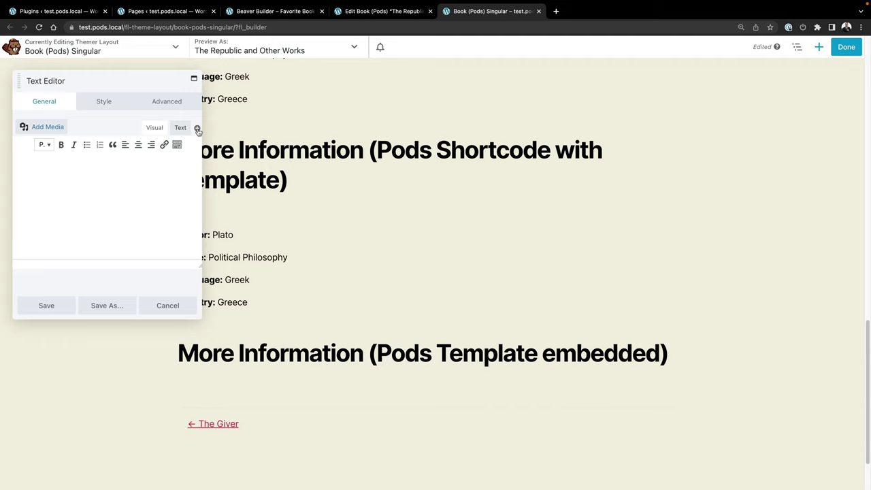
Try adding a Heading module under the Pods Template embedded heading, check its Link field, and cancel its settings.
{"action": "left_click", "coordinate": [818, 46]}
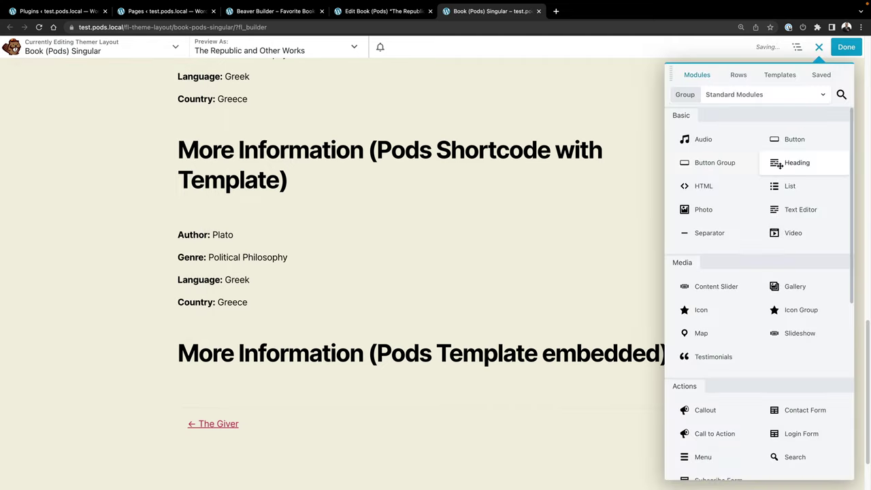
{"action": "left_click_drag", "start_coordinate": [776, 164], "coordinate": [324, 289]}
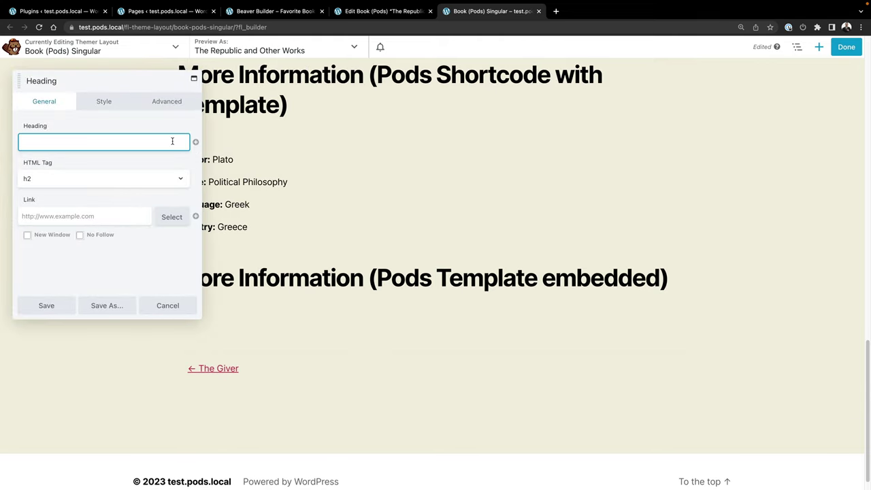
{"action": "left_click", "coordinate": [93, 216]}
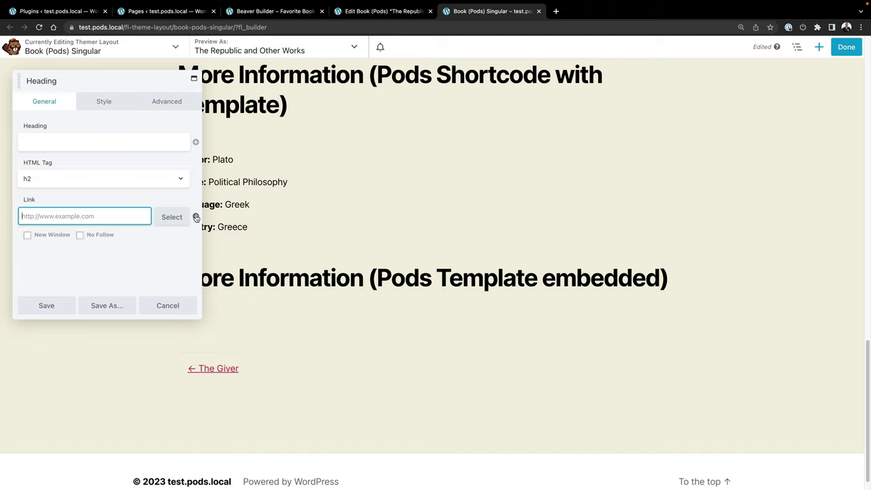
{"action": "left_click", "coordinate": [167, 305]}
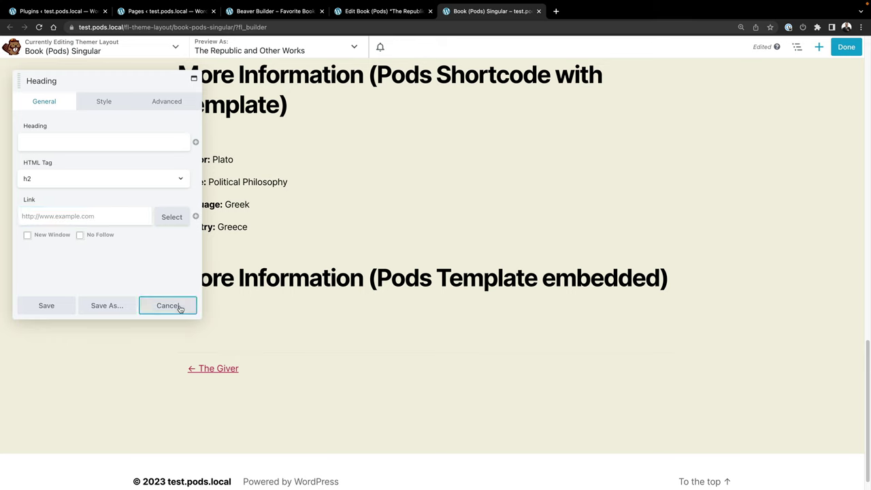
From the published pages list, open "Elementor – Favorite Book of 2020 (Pods)" for editing with Elementor in a new browser tab.
{"action": "left_click", "coordinate": [144, 36]}
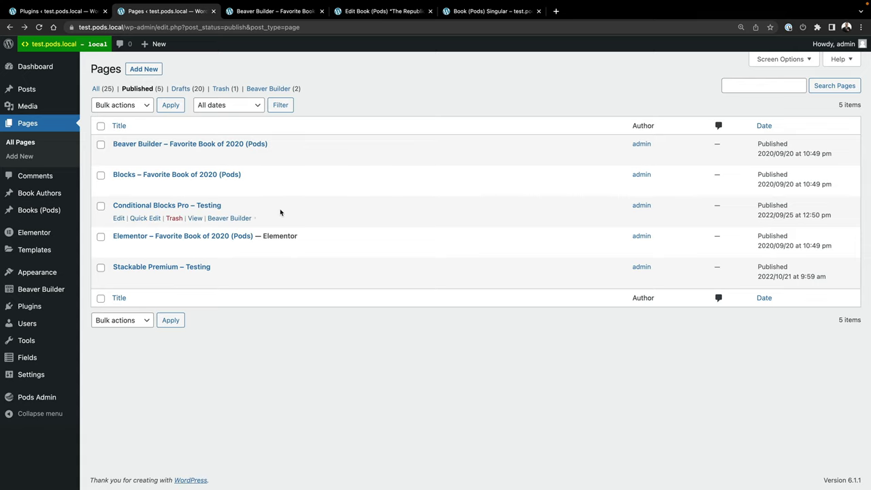
{"action": "right_click", "coordinate": [302, 249]}
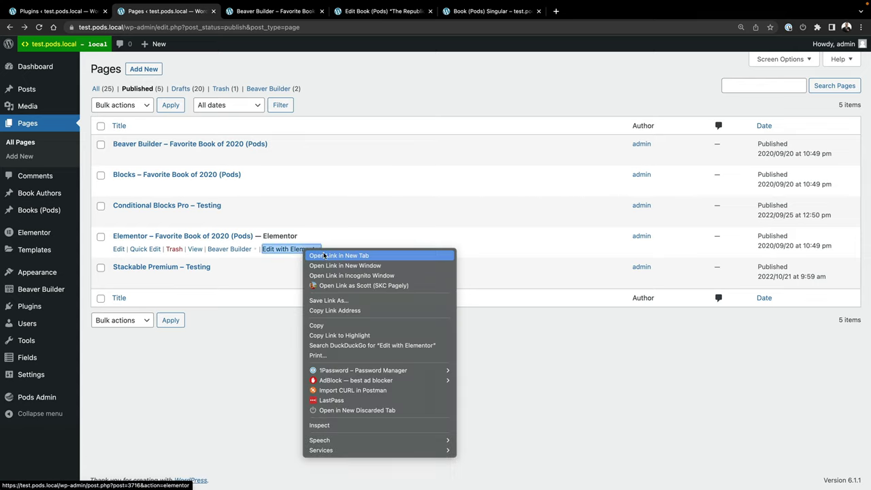
{"action": "left_click", "coordinate": [326, 254]}
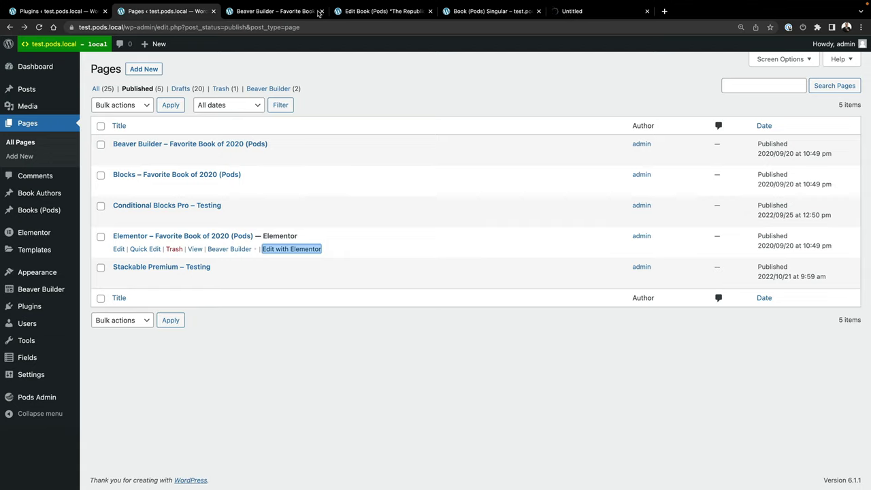
Close the browser tabs of the Beaver Builder page, the book's edit screen and the Book (Pods) Singular layout.
{"action": "left_click", "coordinate": [321, 11]}
{"action": "left_click", "coordinate": [462, 178]}
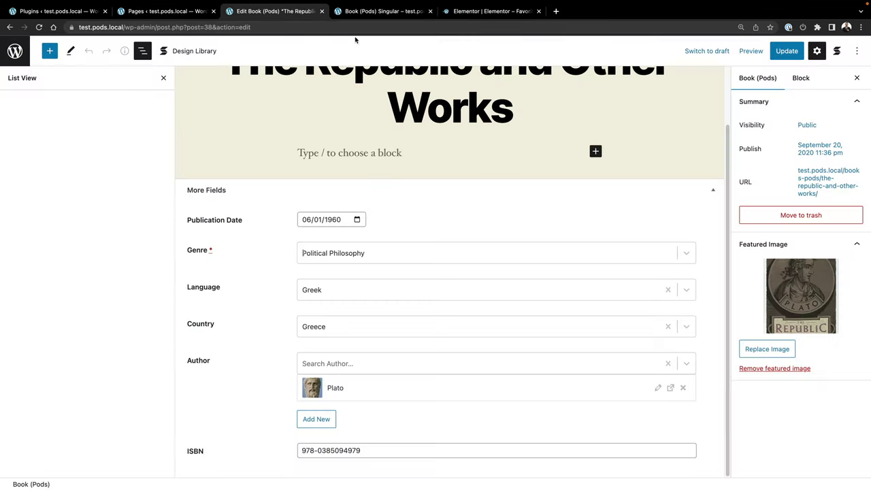
{"action": "left_click", "coordinate": [322, 11]}
{"action": "left_click", "coordinate": [322, 11]}
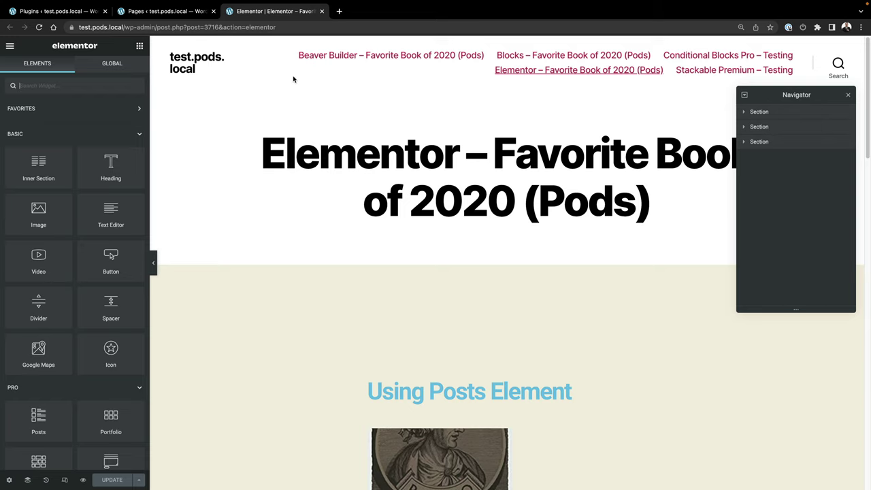
Open the settings of the Posts widget in the Using Posts Element section.
{"action": "scroll", "coordinate": [455, 200], "scroll_direction": "down", "scroll_amount": 5}
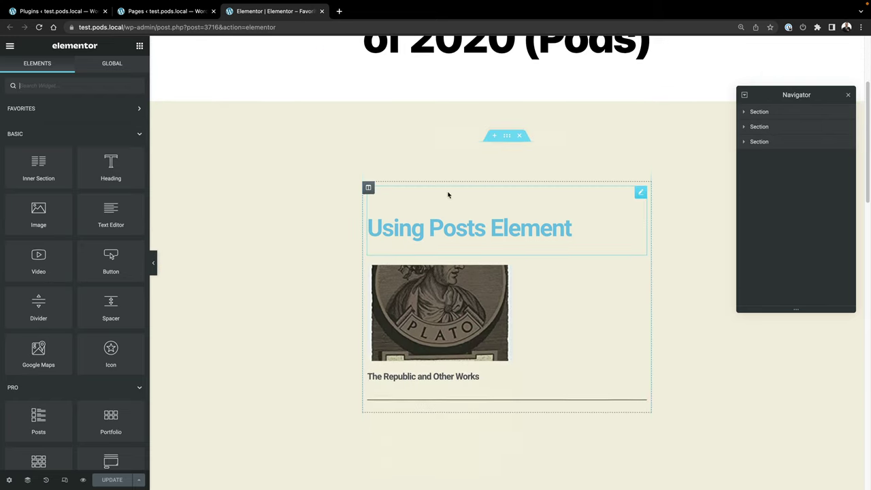
{"action": "scroll", "coordinate": [448, 195], "scroll_direction": "down", "scroll_amount": 3}
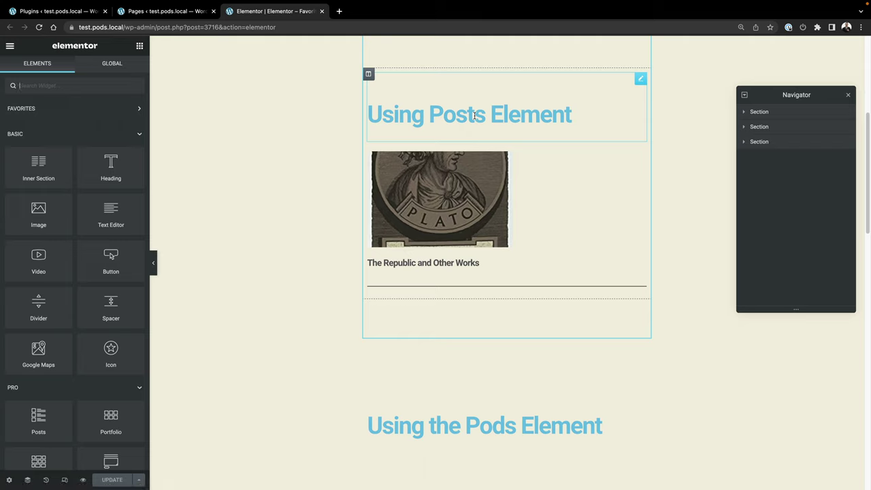
{"action": "left_click", "coordinate": [537, 185]}
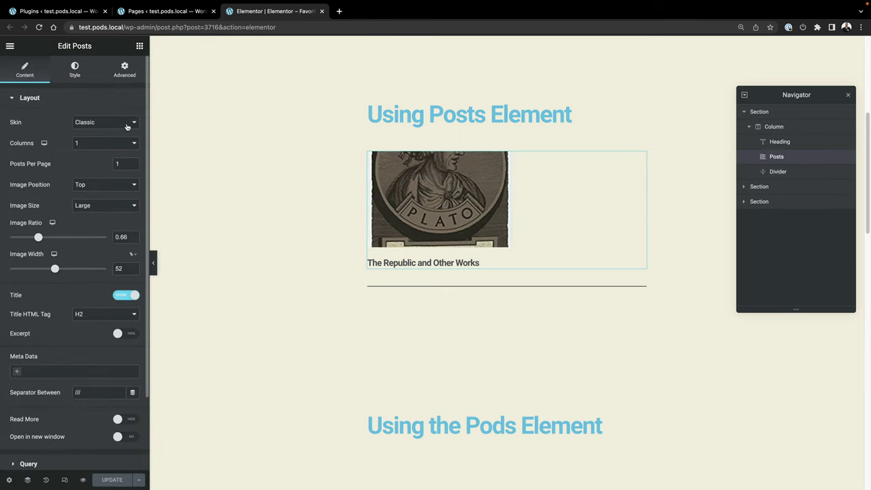
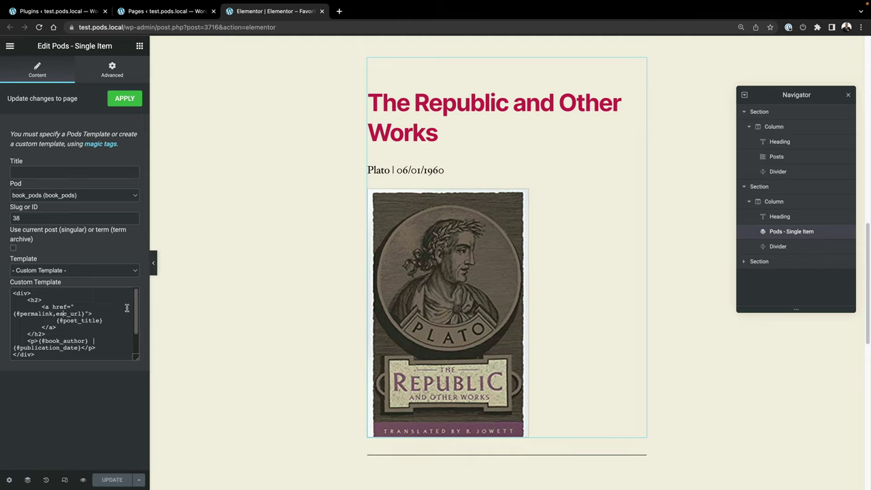
Look over the Pods - Single Item custom template, its rendered book, and the Using the Heading Element with field embed section.
{"action": "left_click_drag", "start_coordinate": [136, 310], "coordinate": [142, 294]}
{"action": "scroll", "coordinate": [599, 289], "scroll_direction": "down", "scroll_amount": 2}
{"action": "scroll", "coordinate": [546, 272], "scroll_direction": "down", "scroll_amount": 3}
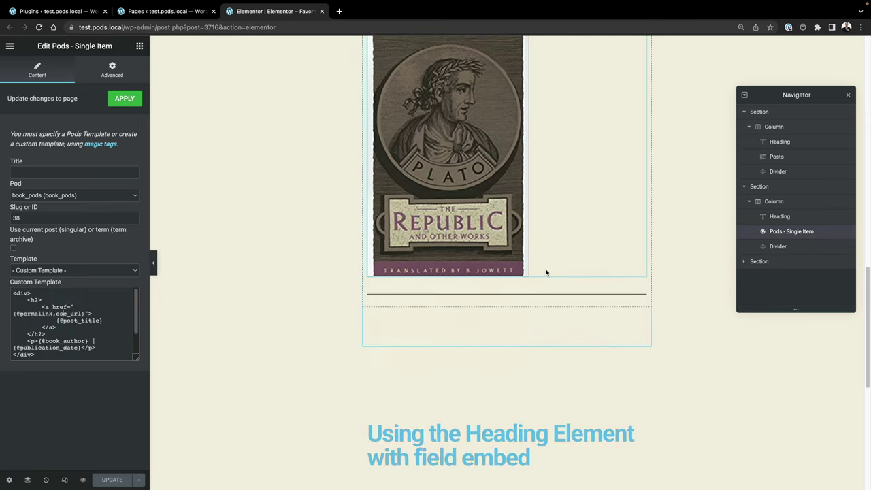
{"action": "scroll", "coordinate": [545, 272], "scroll_direction": "down", "scroll_amount": 5}
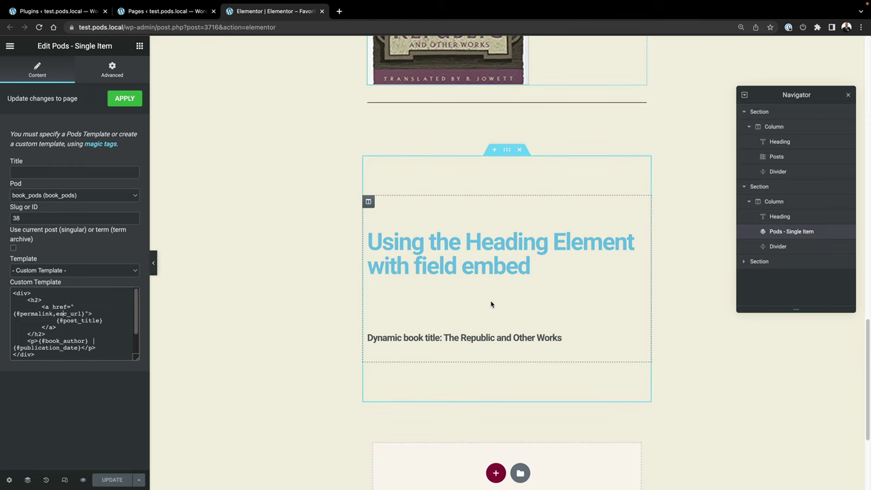
{"action": "scroll", "coordinate": [491, 304], "scroll_direction": "up", "scroll_amount": 5}
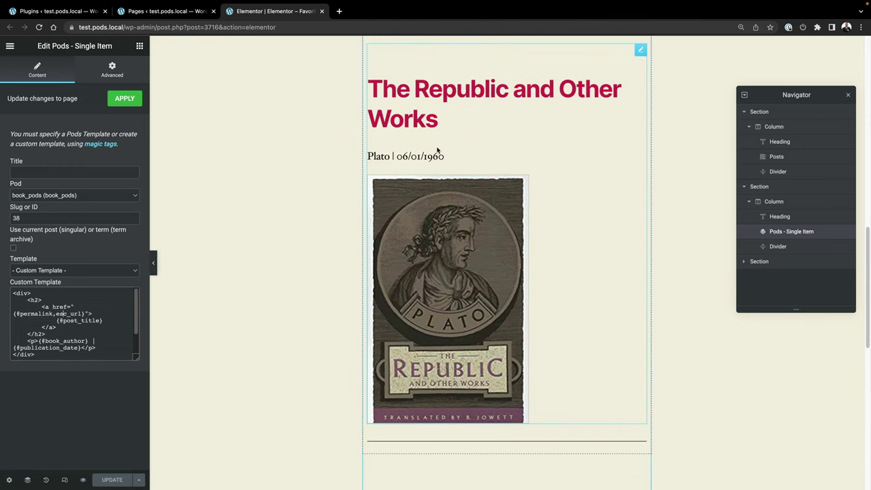
{"action": "scroll", "coordinate": [438, 151], "scroll_direction": "down", "scroll_amount": 4}
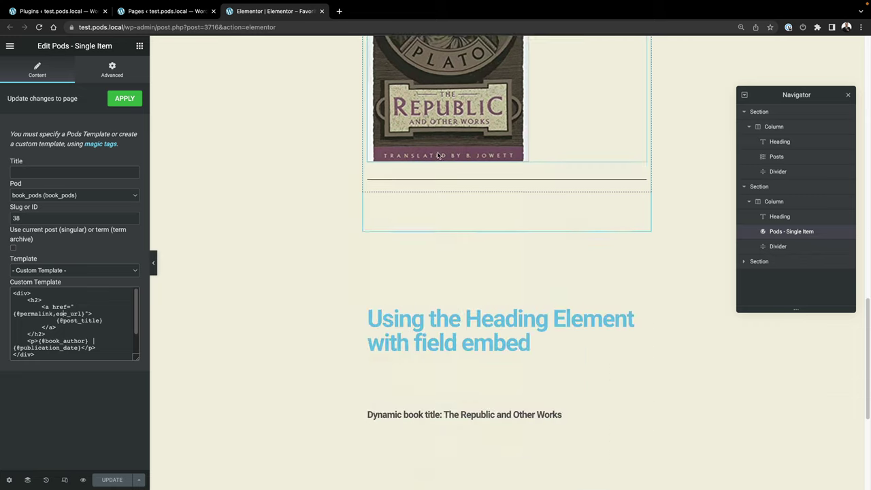
Inspect the field embed section's headings and open the dynamic book title's Pods Field (Pro) settings.
{"action": "left_click", "coordinate": [470, 342]}
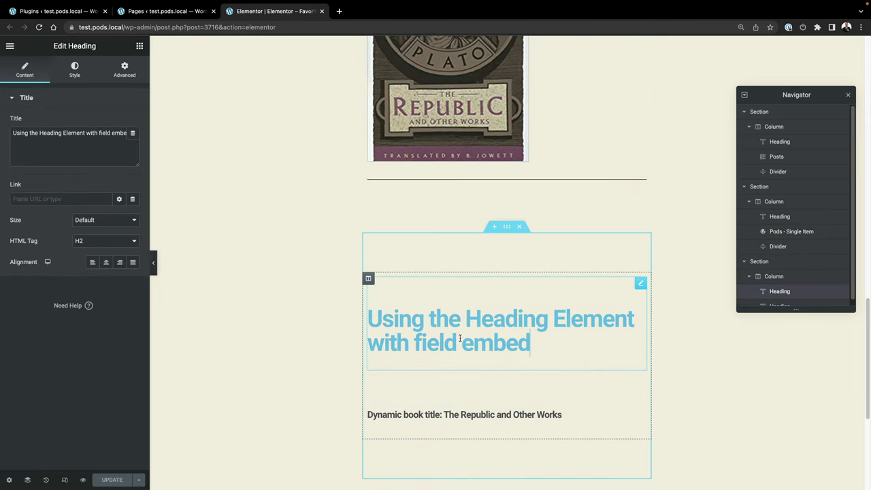
{"action": "scroll", "coordinate": [462, 340], "scroll_direction": "down", "scroll_amount": 1}
{"action": "left_click", "coordinate": [418, 400]}
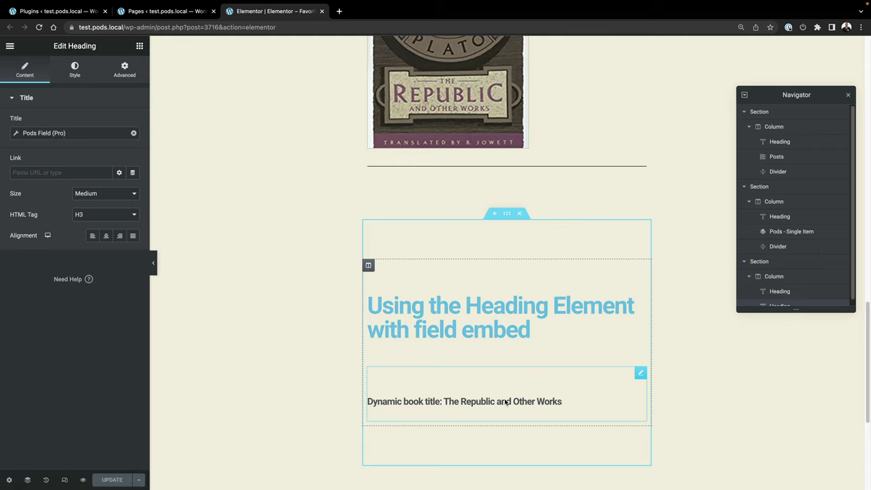
{"action": "left_click", "coordinate": [51, 133]}
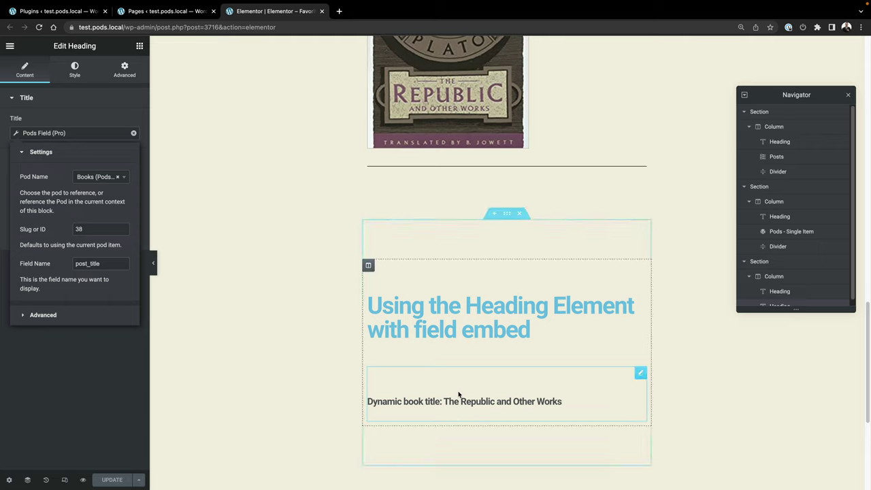
Add a new Heading element directly below the dynamic book title in the field embed section.
{"action": "left_click", "coordinate": [140, 45]}
{"action": "left_click_drag", "start_coordinate": [109, 163], "coordinate": [507, 422]}
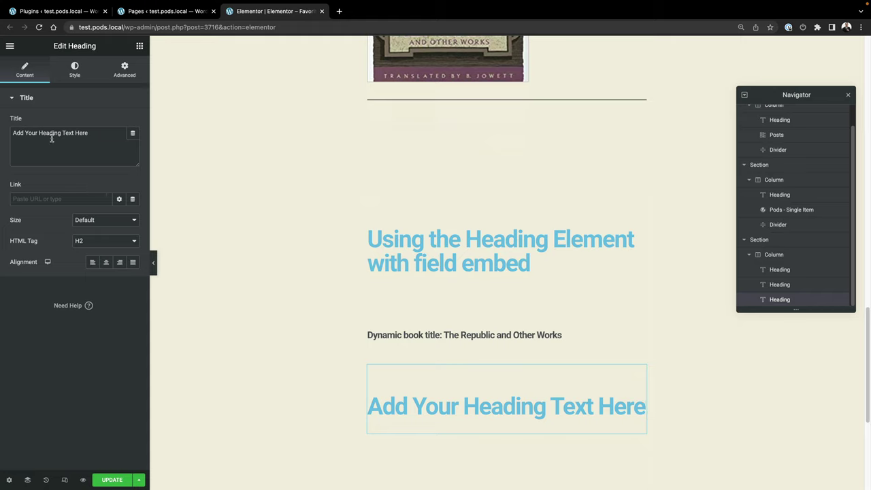
Try the Pods Field dynamic tag with the Genre key as the new heading's title, and remove the tag.
{"action": "left_click", "coordinate": [132, 135]}
{"action": "scroll", "coordinate": [37, 181], "scroll_direction": "down", "scroll_amount": 1}
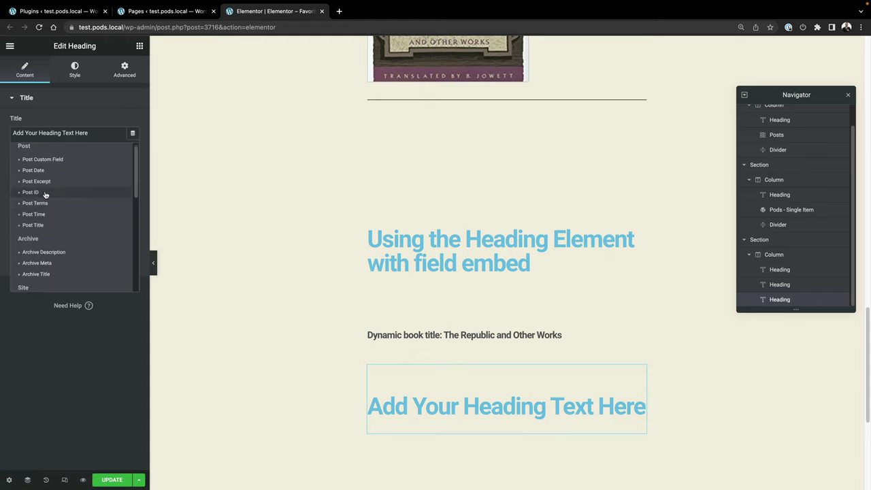
{"action": "scroll", "coordinate": [62, 211], "scroll_direction": "down", "scroll_amount": 3}
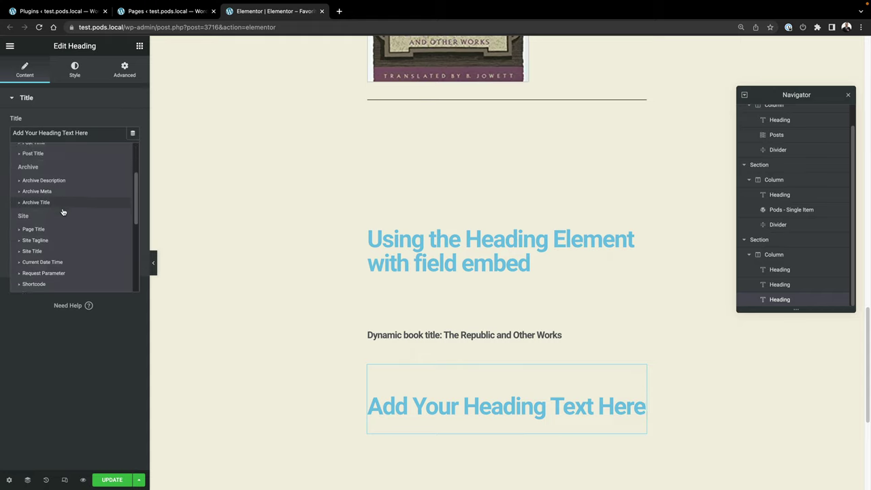
{"action": "scroll", "coordinate": [61, 210], "scroll_direction": "down", "scroll_amount": 6}
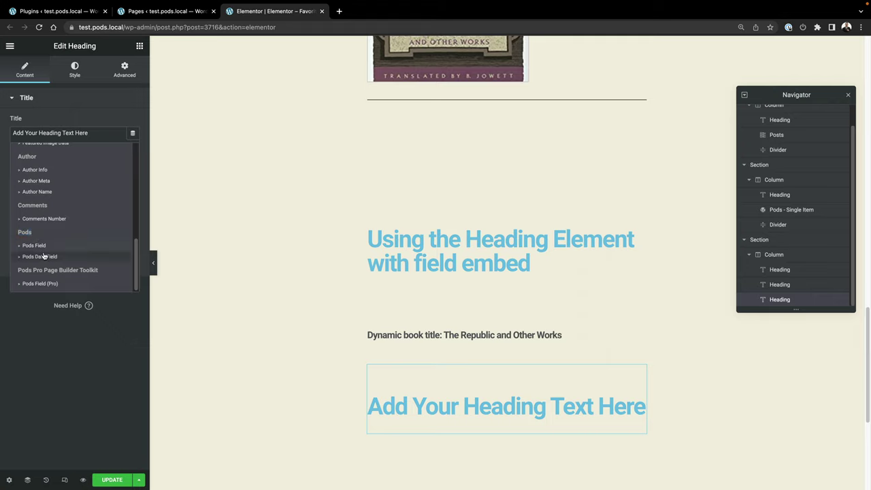
{"action": "left_click", "coordinate": [34, 246]}
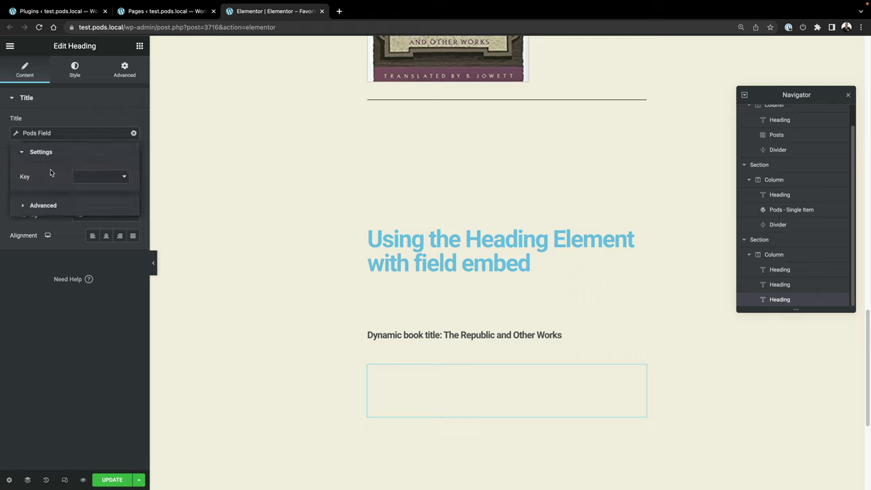
{"action": "left_click", "coordinate": [92, 178]}
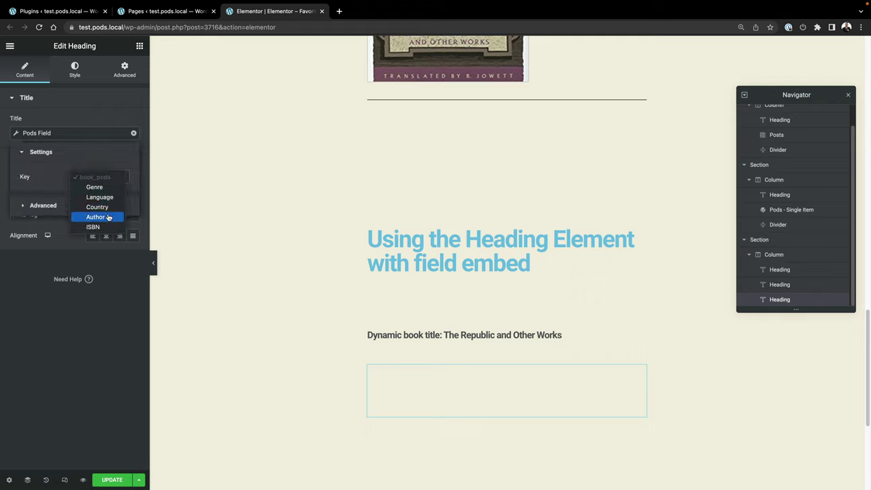
{"action": "left_click", "coordinate": [97, 189]}
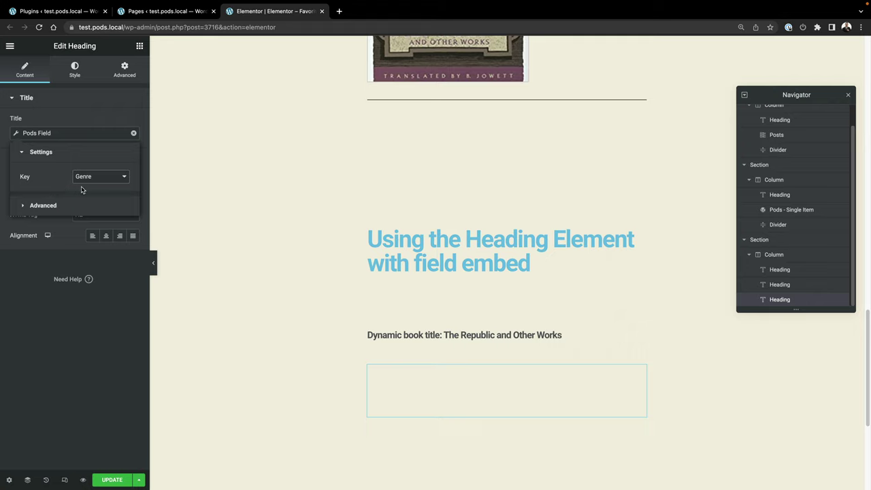
{"action": "left_click", "coordinate": [135, 134]}
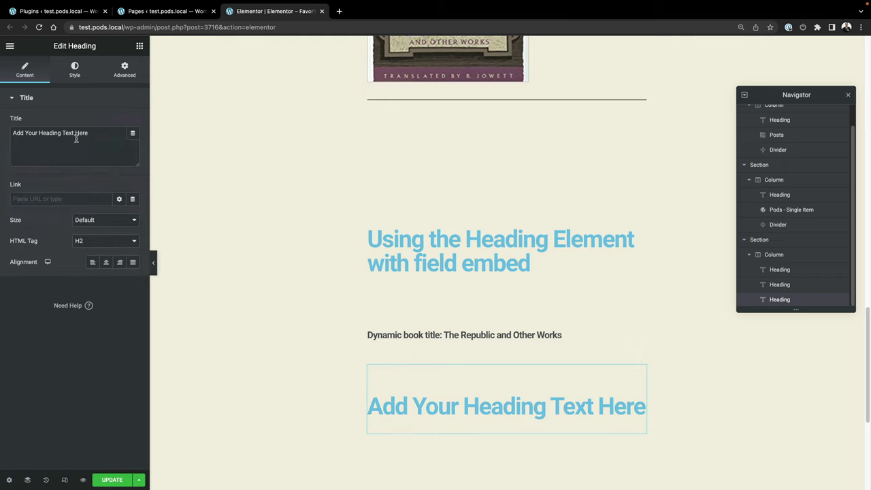
Fill the new heading's title with Pods Field (Pro), using the Books (Pods) pod, item ID 38 and field name post_title.
{"action": "left_click", "coordinate": [133, 133]}
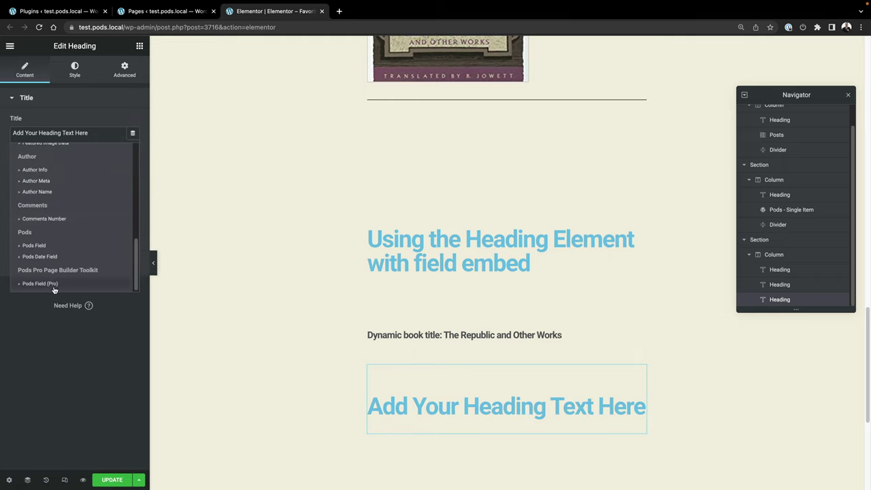
{"action": "left_click", "coordinate": [66, 283]}
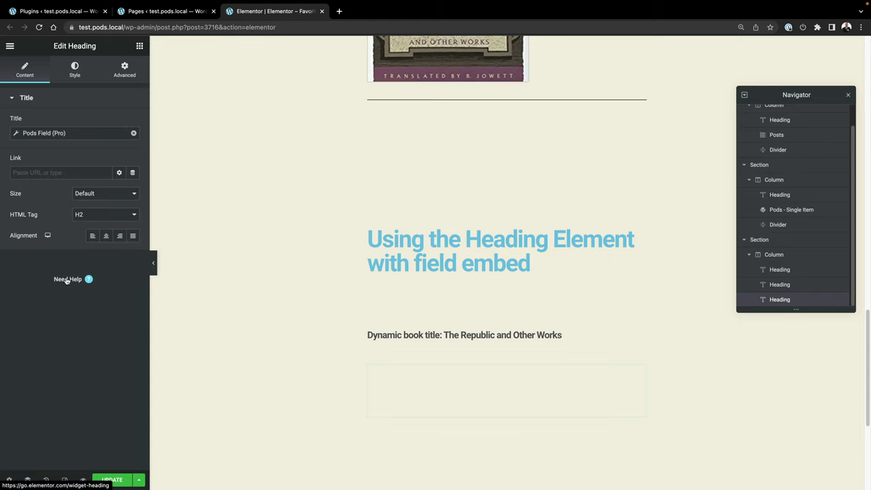
{"action": "left_click", "coordinate": [68, 133]}
{"action": "left_click", "coordinate": [67, 132]}
{"action": "left_click", "coordinate": [93, 176]}
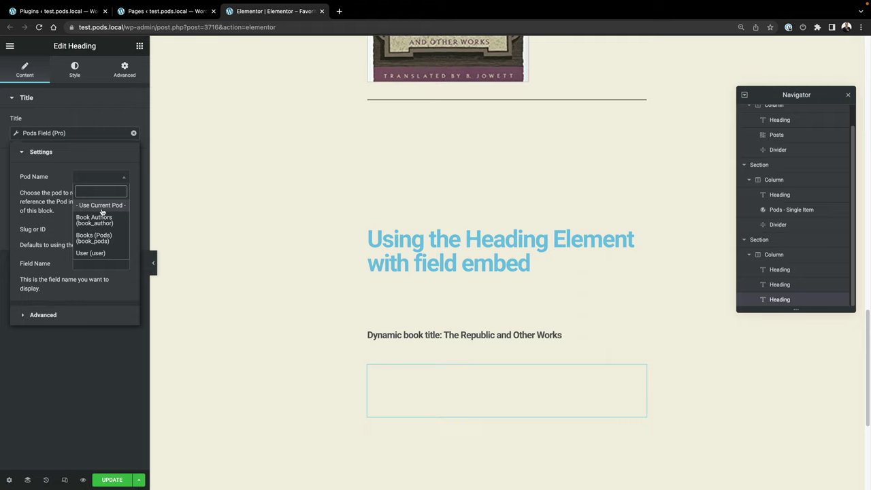
{"action": "left_click", "coordinate": [108, 235]}
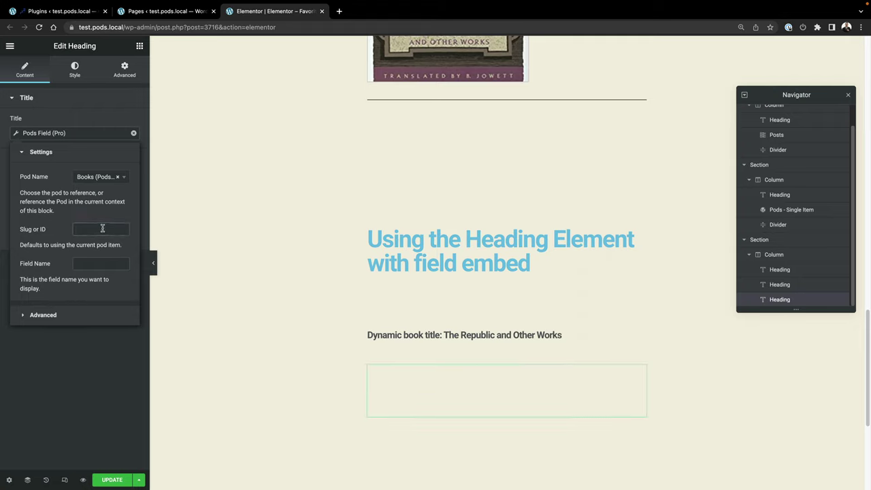
{"action": "type", "text": "38"}
{"action": "left_click", "coordinate": [88, 264]}
{"action": "type", "text": "post_title"}
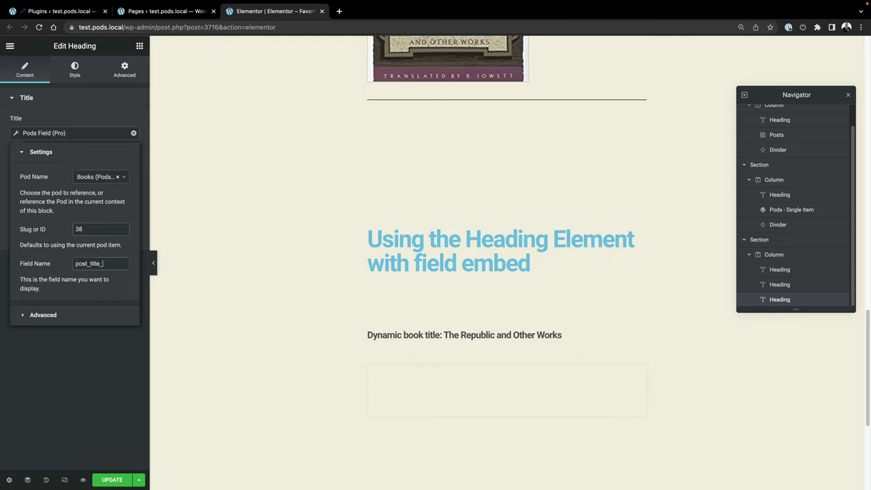
Surround the new heading's dynamic title with the text "Before here" before it and "After here" after it.
{"action": "left_click", "coordinate": [47, 315]}
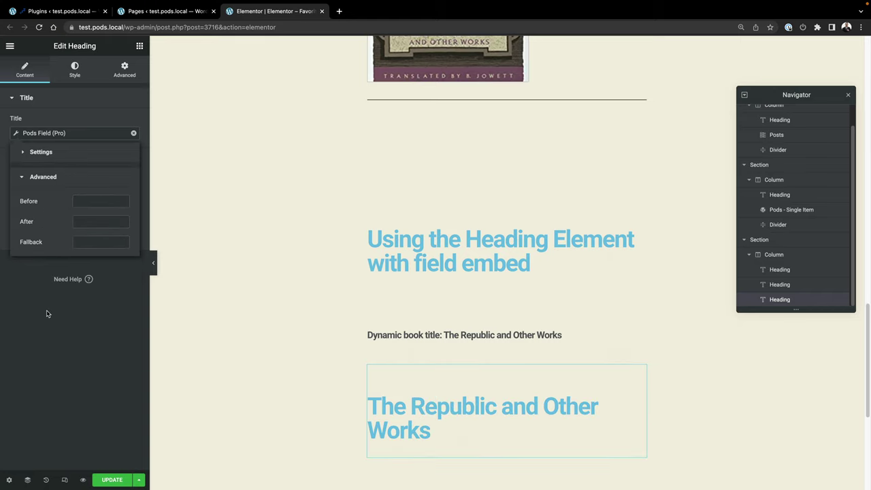
{"action": "left_click", "coordinate": [82, 200]}
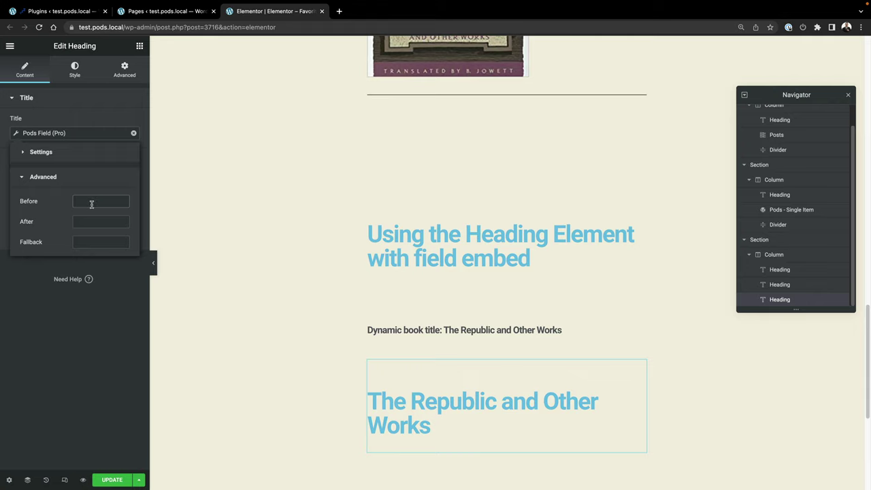
{"action": "type", "text": "Before here"}
{"action": "type", "text": "A"}
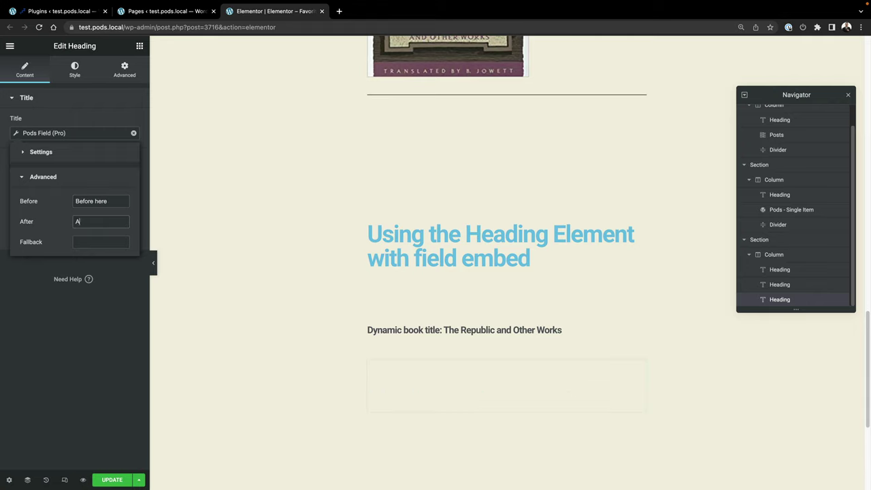
{"action": "type", "text": "fter here"}
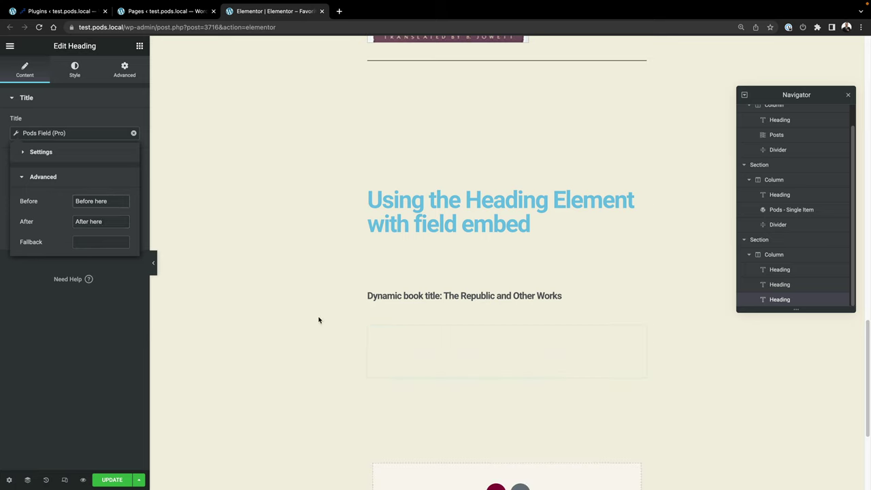
{"action": "left_click", "coordinate": [74, 221]}
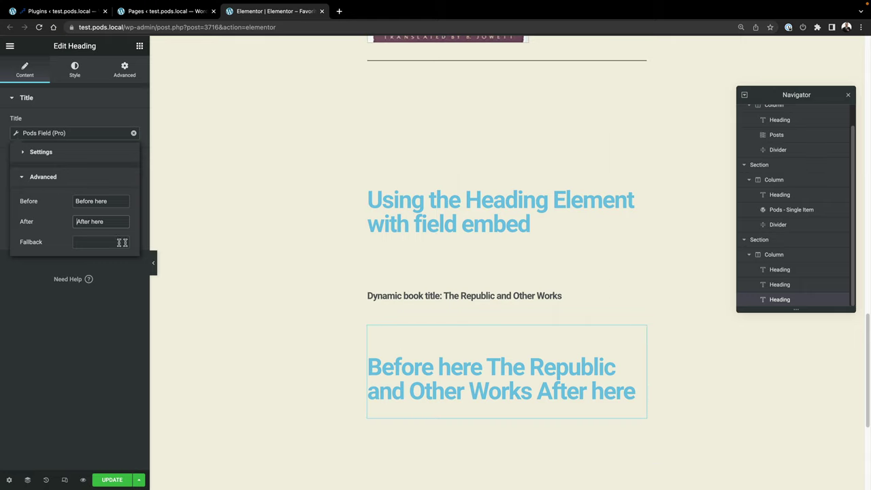
Examine the dynamic book title heading's Pods Field (Pro) tag, including its Before text, pod, item ID and field name.
{"action": "left_click", "coordinate": [408, 299]}
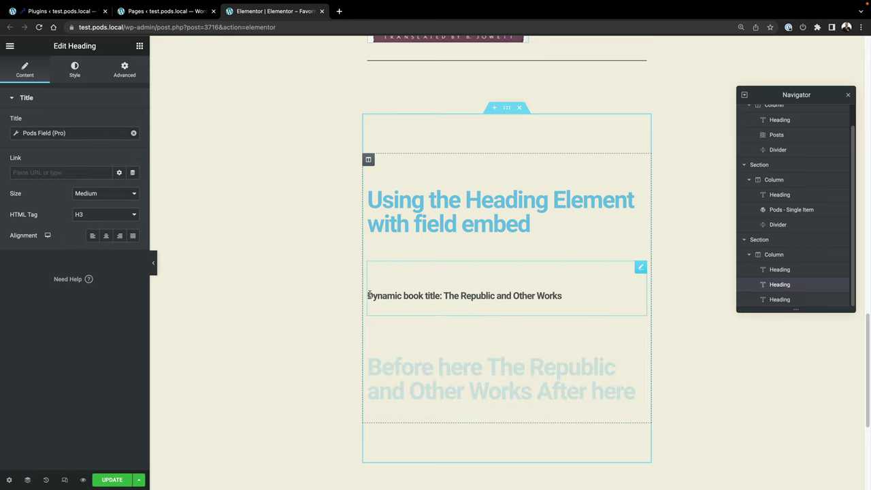
{"action": "left_click", "coordinate": [60, 133]}
{"action": "left_click", "coordinate": [66, 313]}
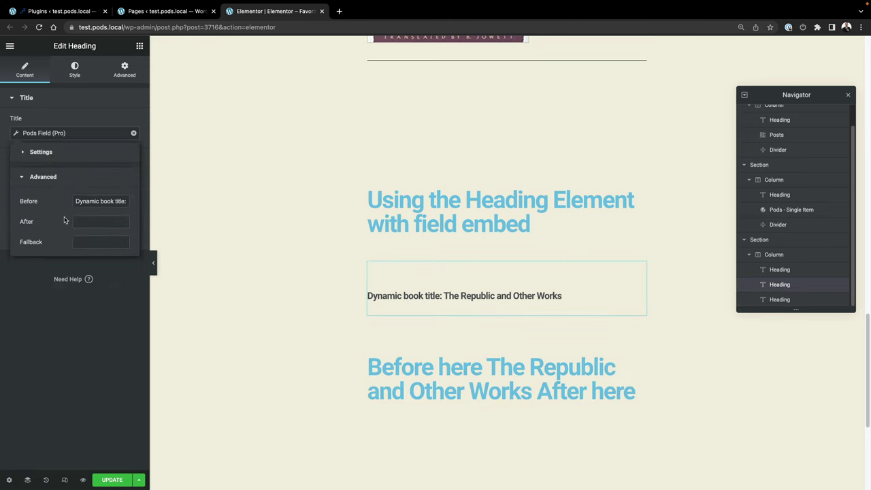
{"action": "triple_click", "coordinate": [76, 199]}
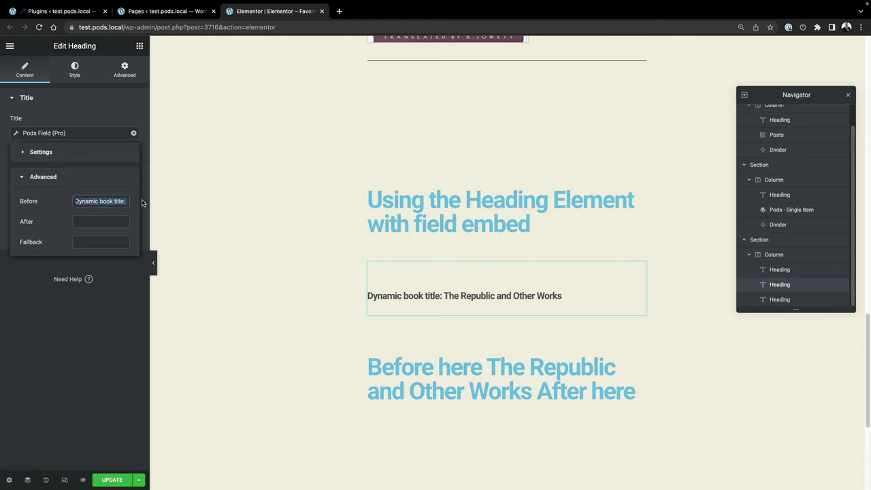
{"action": "left_click", "coordinate": [81, 179]}
{"action": "left_click", "coordinate": [59, 135]}
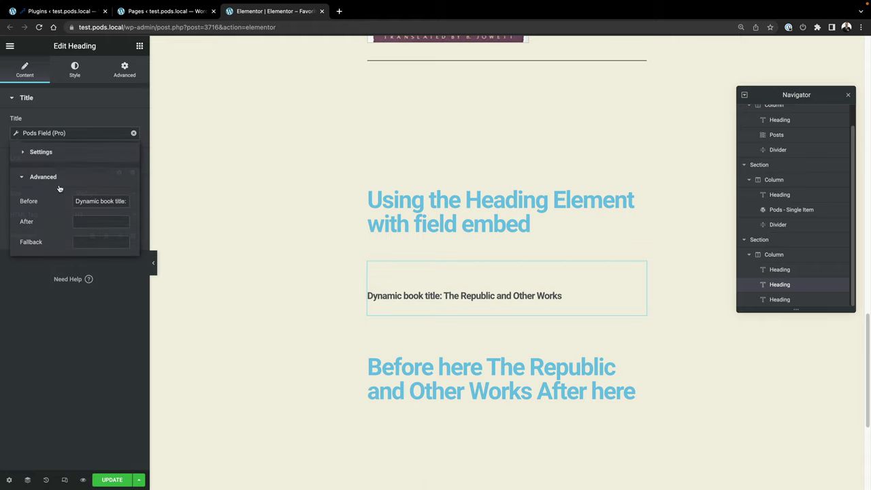
{"action": "left_click", "coordinate": [47, 152]}
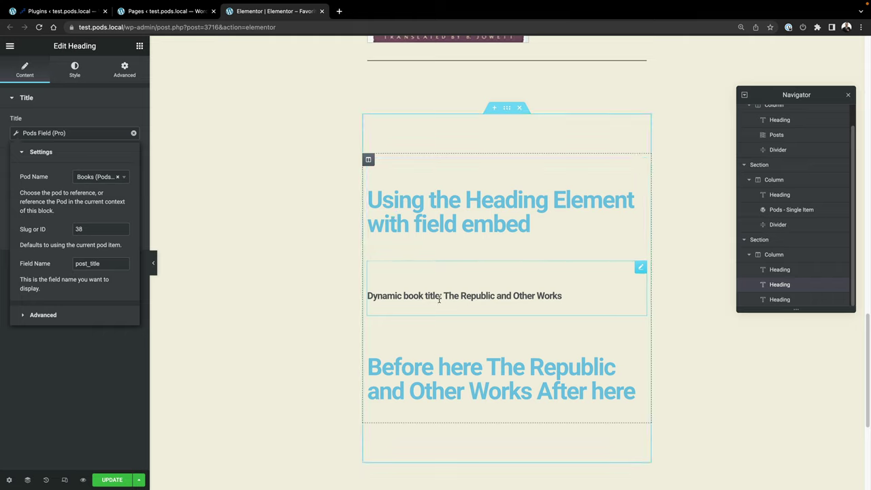
{"action": "left_click", "coordinate": [107, 117]}
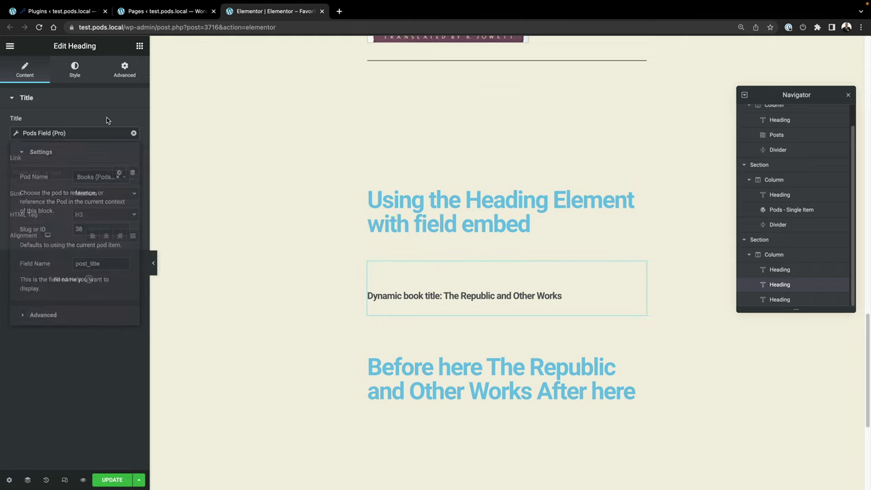
Remove the Pods Field (Pro) tag from the dynamic book title heading and return to the list of published pages.
{"action": "left_click", "coordinate": [133, 133]}
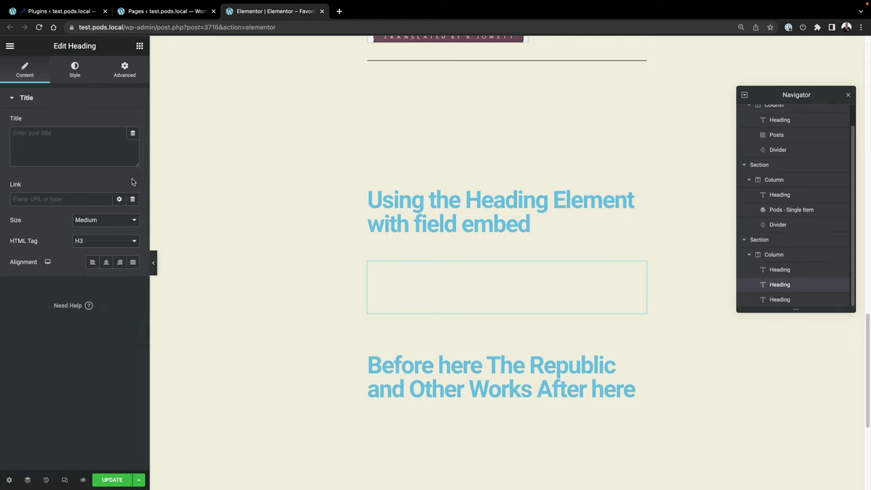
{"action": "left_click", "coordinate": [133, 136]}
{"action": "scroll", "coordinate": [80, 195], "scroll_direction": "down", "scroll_amount": 5}
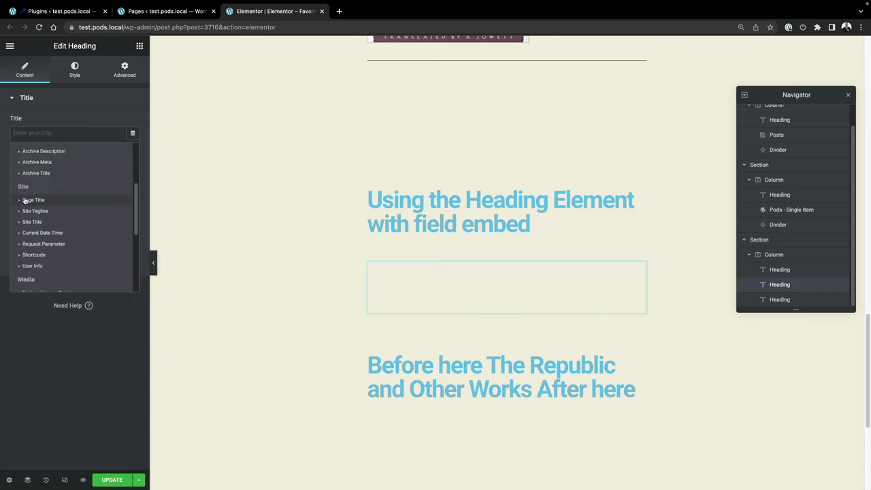
{"action": "scroll", "coordinate": [37, 205], "scroll_direction": "up", "scroll_amount": 5}
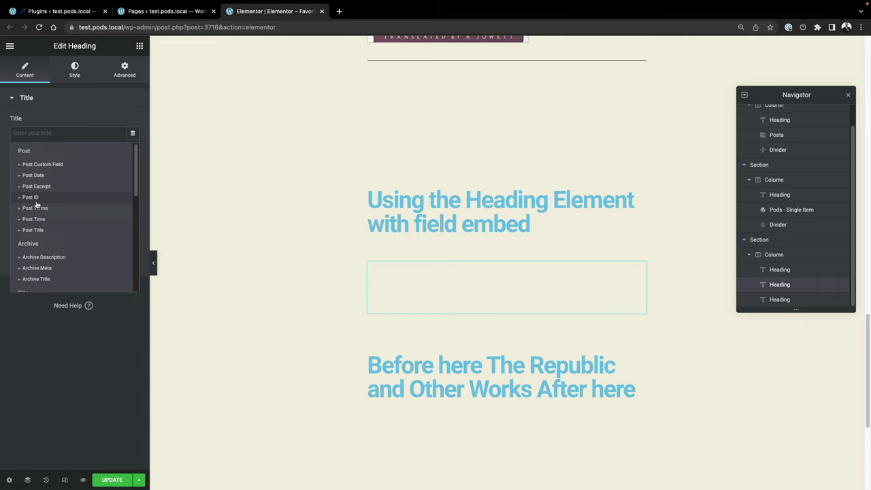
{"action": "left_click", "coordinate": [73, 111]}
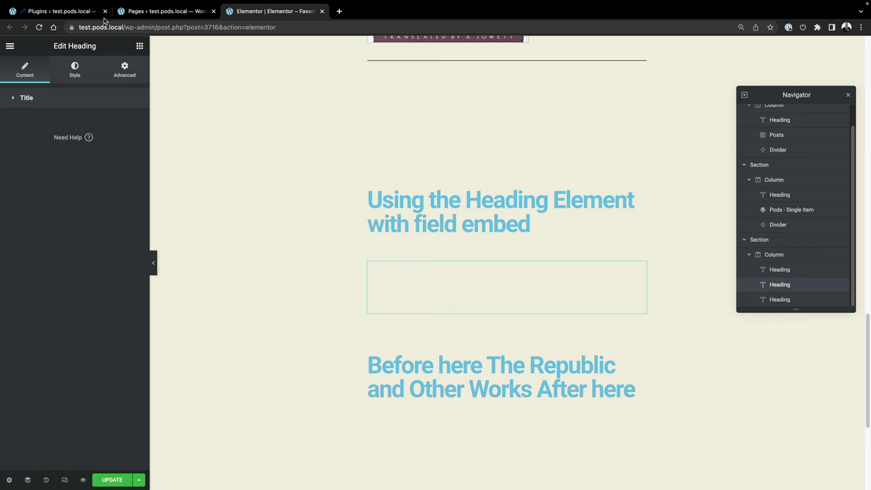
{"action": "left_click", "coordinate": [128, 12]}
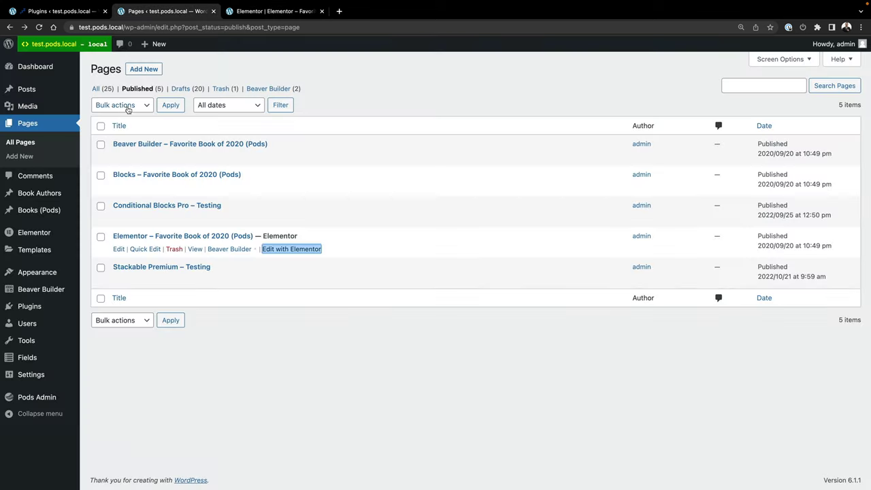
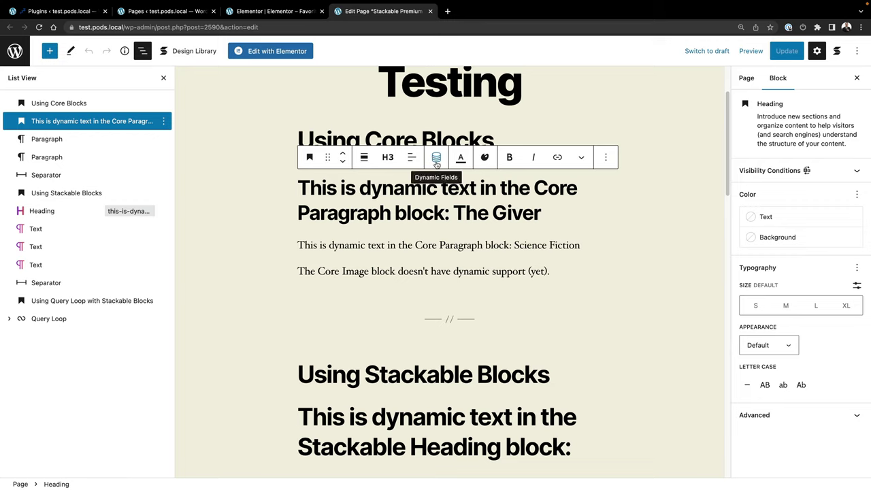
Start a dynamic field on the word "dynamic" in the core heading, with Pods: Books (Pods) as the dynamic source.
{"action": "double_click", "coordinate": [404, 188]}
{"action": "left_click", "coordinate": [436, 159]}
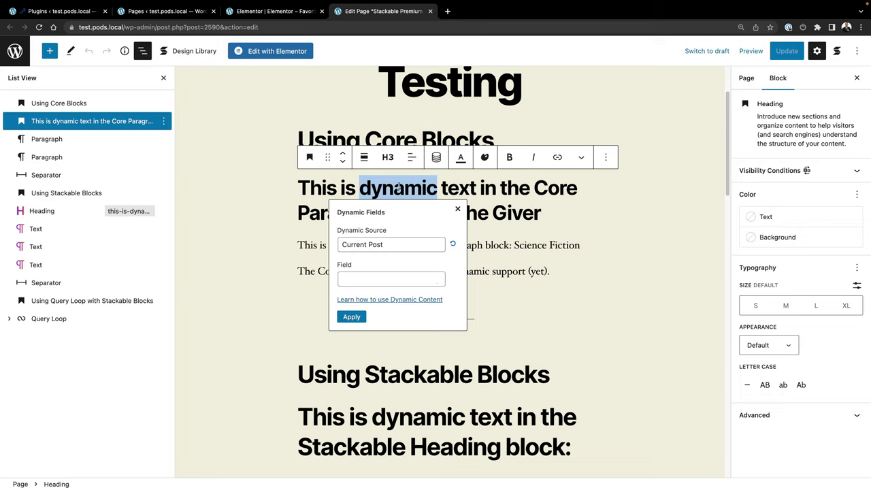
{"action": "left_click", "coordinate": [401, 245]}
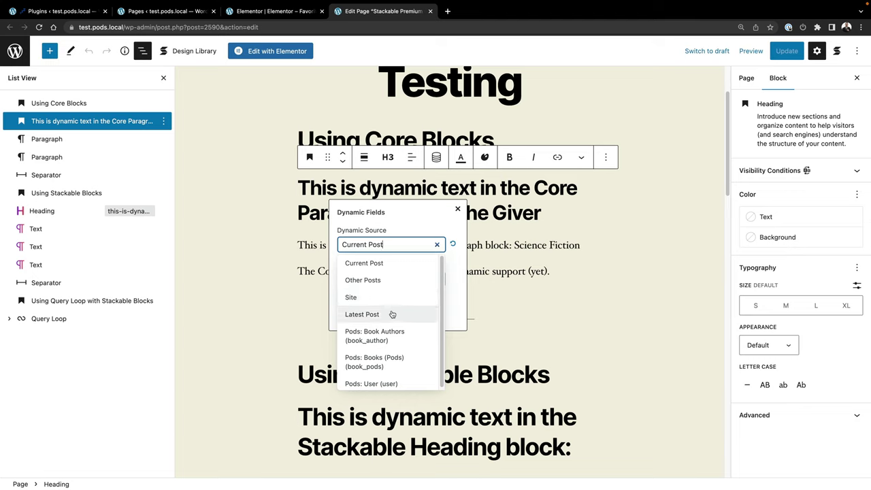
{"action": "scroll", "coordinate": [391, 314], "scroll_direction": "down", "scroll_amount": 1}
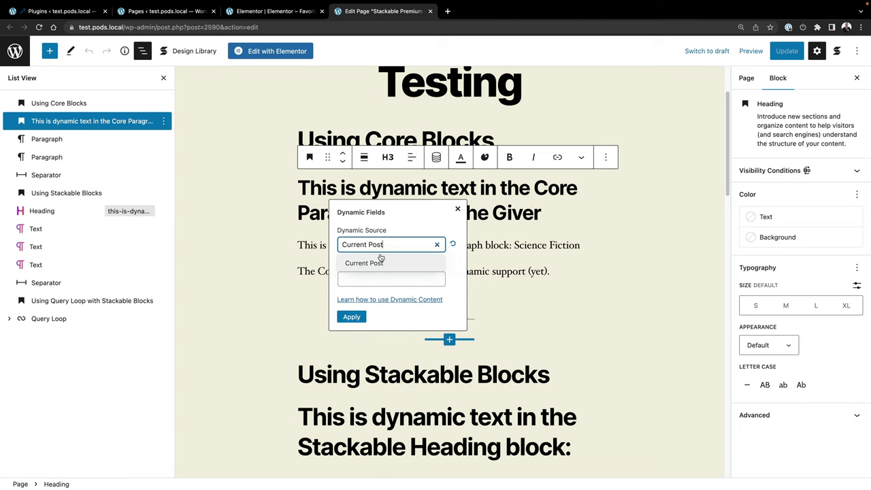
{"action": "left_click", "coordinate": [437, 244]}
{"action": "left_click", "coordinate": [384, 362]}
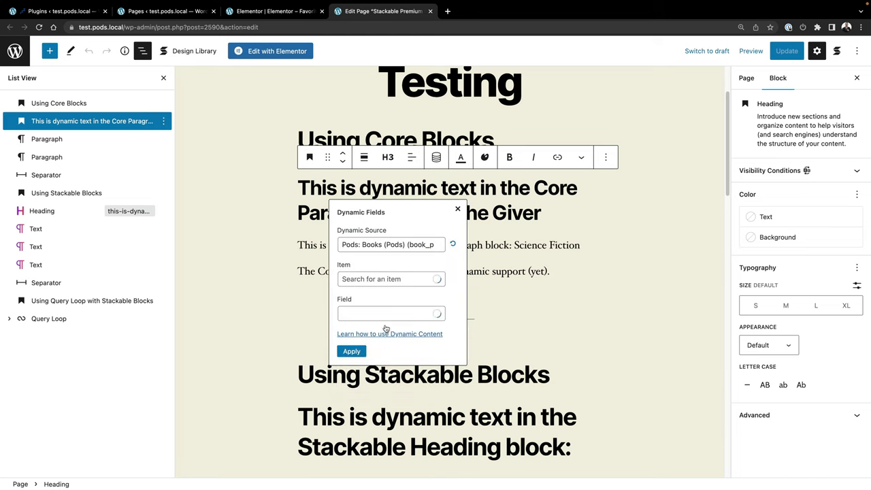
Replace the selected word with the Publication Date (publication_date) field of the item The Giver (#32).
{"action": "left_click", "coordinate": [384, 278]}
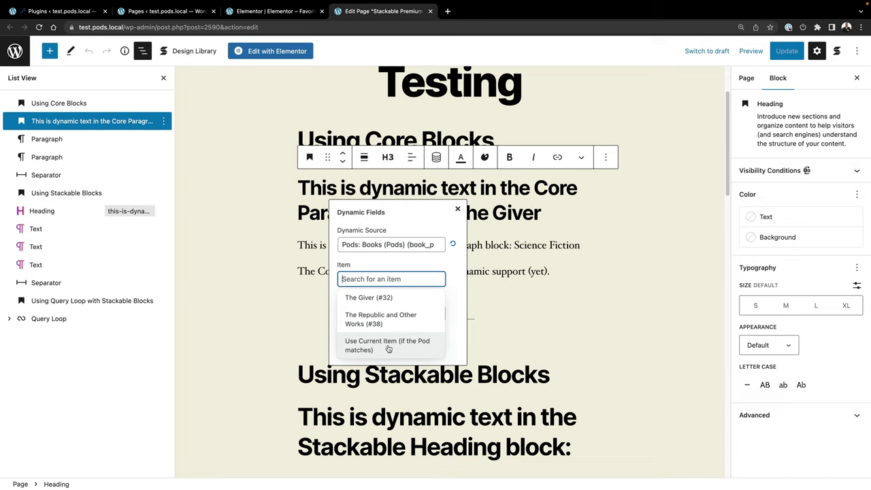
{"action": "left_click", "coordinate": [370, 299]}
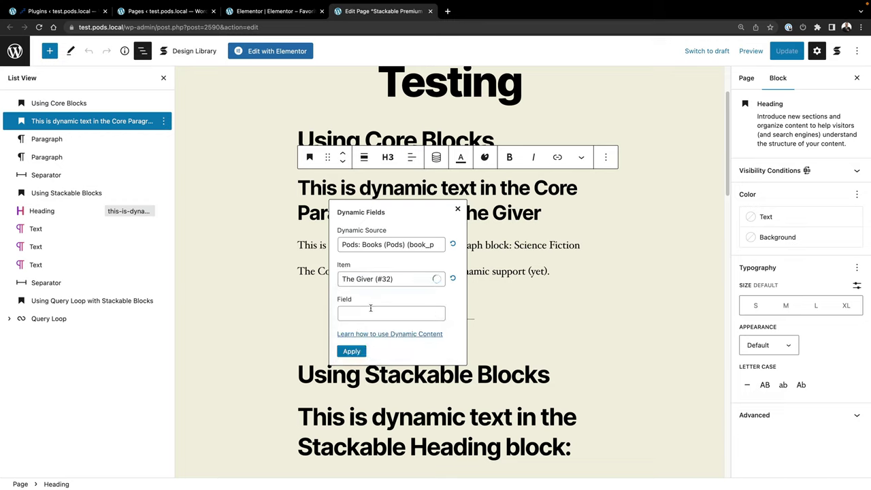
{"action": "left_click", "coordinate": [372, 312]}
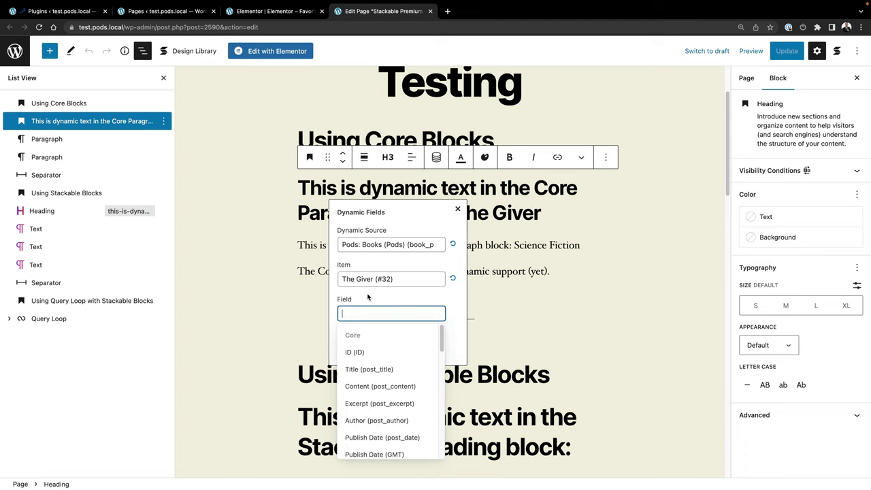
{"action": "scroll", "coordinate": [386, 350], "scroll_direction": "down", "scroll_amount": 10}
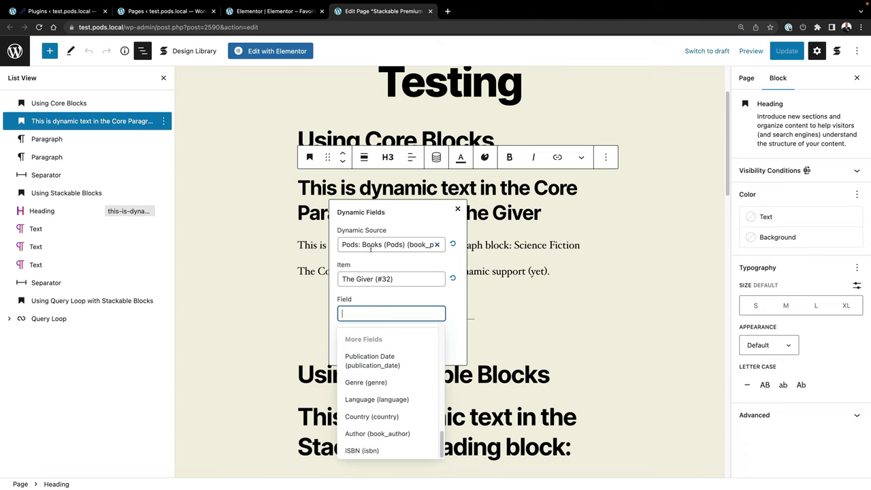
{"action": "left_click", "coordinate": [377, 371]}
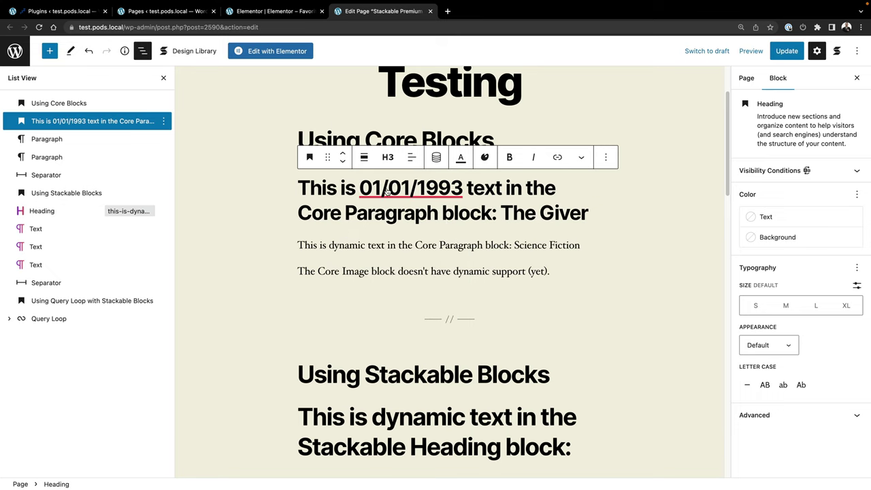
Insert the word "also" after "This" in the dynamic heading, and delete it again.
{"action": "left_click", "coordinate": [337, 188]}
{"action": "type", "text": "also"}
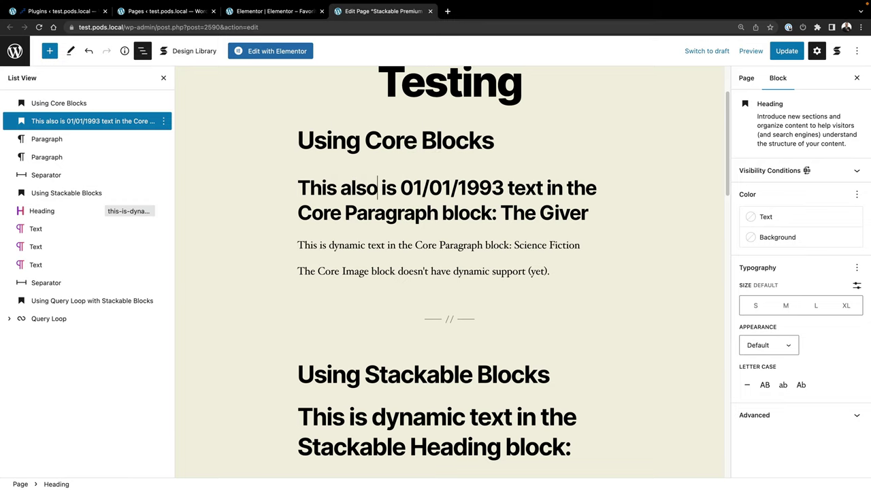
{"action": "double_click", "coordinate": [359, 187]}
{"action": "key", "text": "BackSpace"}
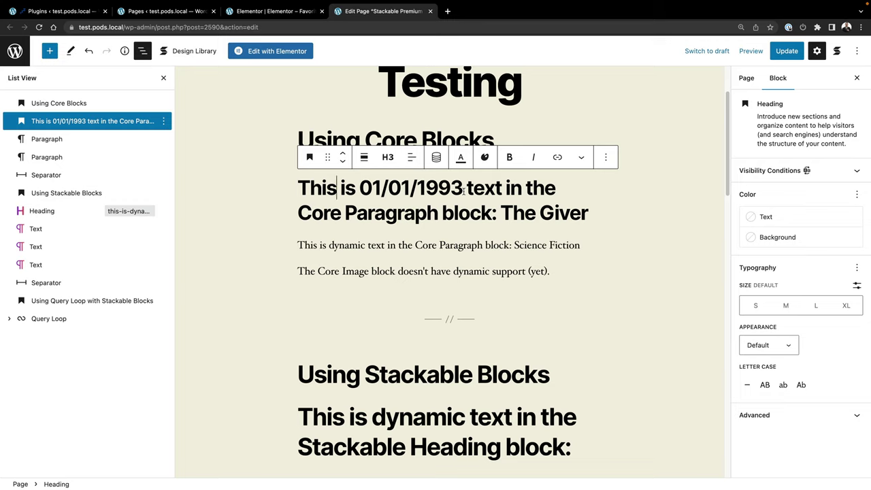
{"action": "key", "text": "ctrl+s"}
Examine the dynamic source, item and field behind the book title, publication date and genre texts in the core blocks.
{"action": "left_click", "coordinate": [483, 189]}
{"action": "left_click", "coordinate": [529, 216]}
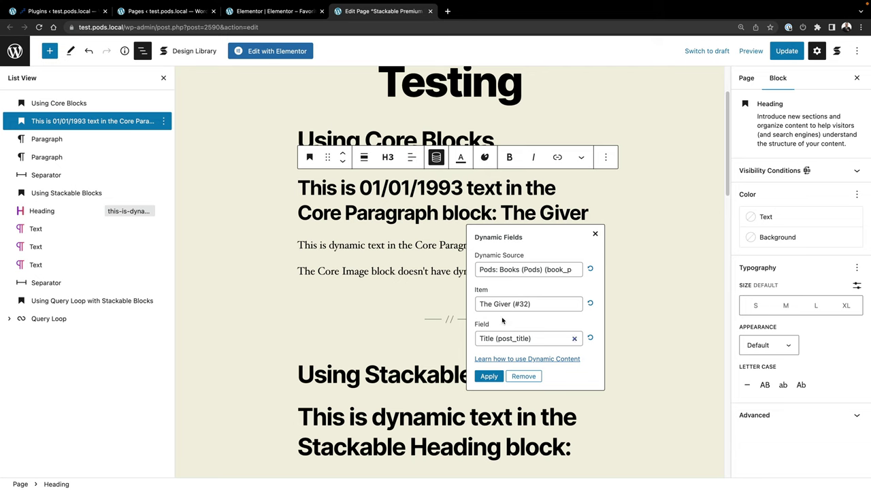
{"action": "left_click", "coordinate": [413, 204]}
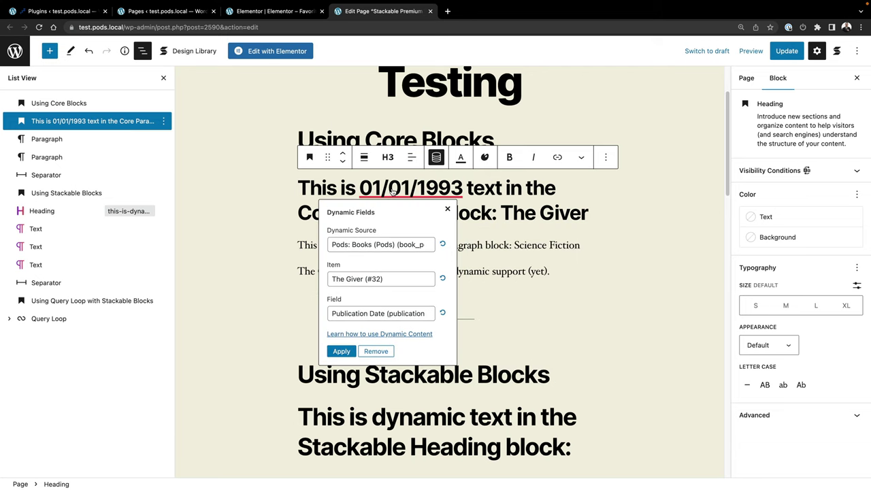
{"action": "left_click", "coordinate": [547, 245]}
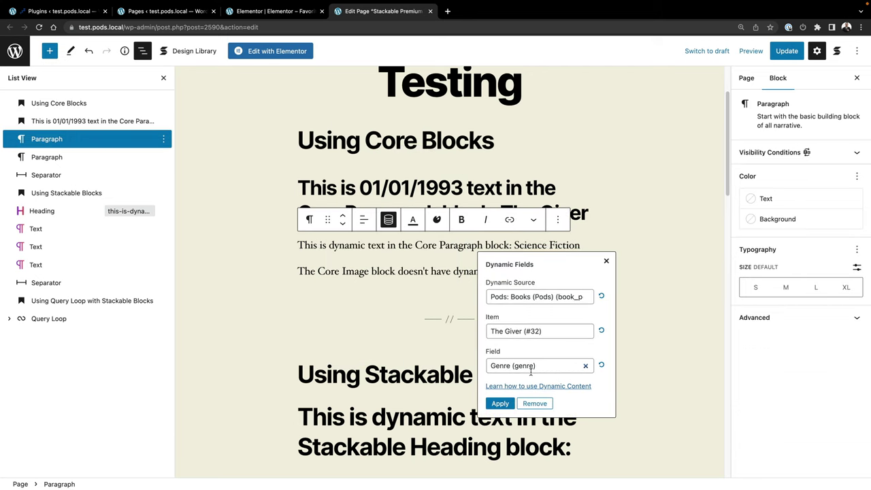
{"action": "left_click", "coordinate": [397, 269]}
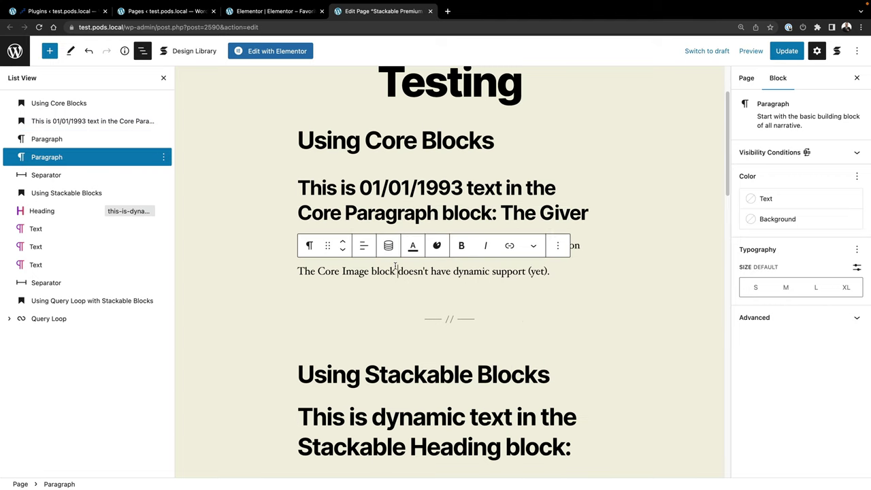
{"action": "left_click", "coordinate": [327, 190]}
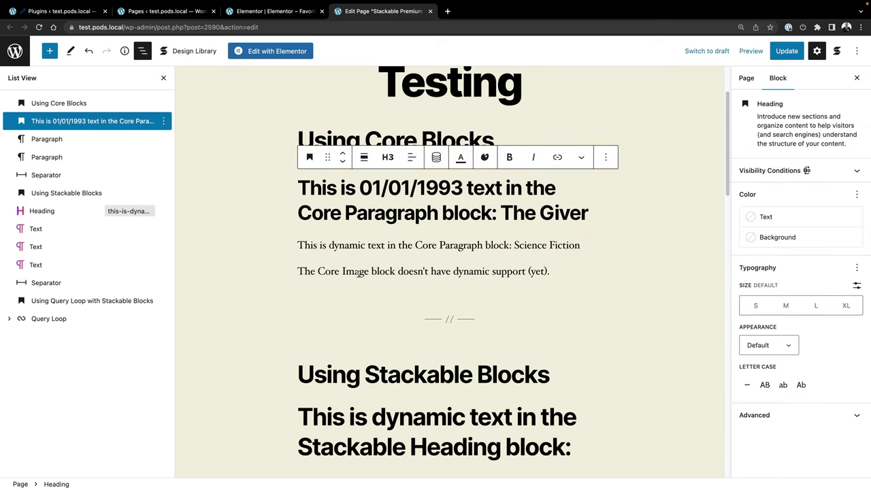
{"action": "left_click", "coordinate": [358, 272]}
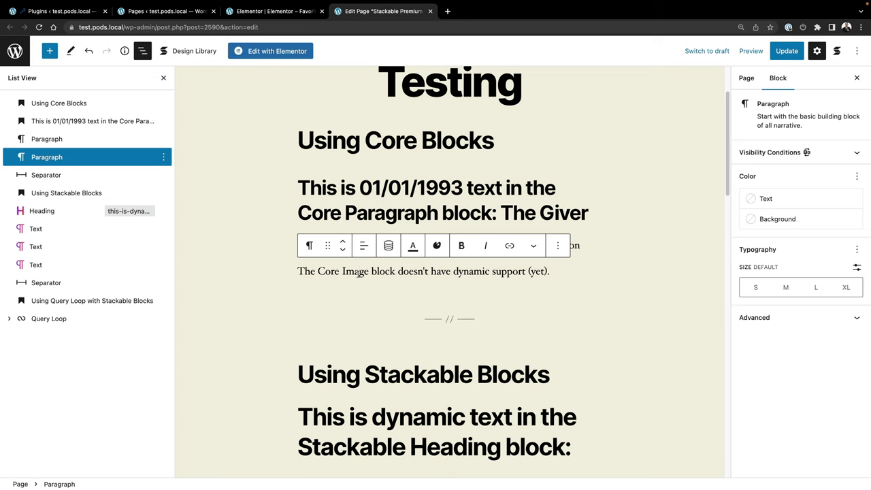
Select the heading in the Using Stackable Blocks section and examine its block-level settings.
{"action": "scroll", "coordinate": [361, 275], "scroll_direction": "down", "scroll_amount": 3}
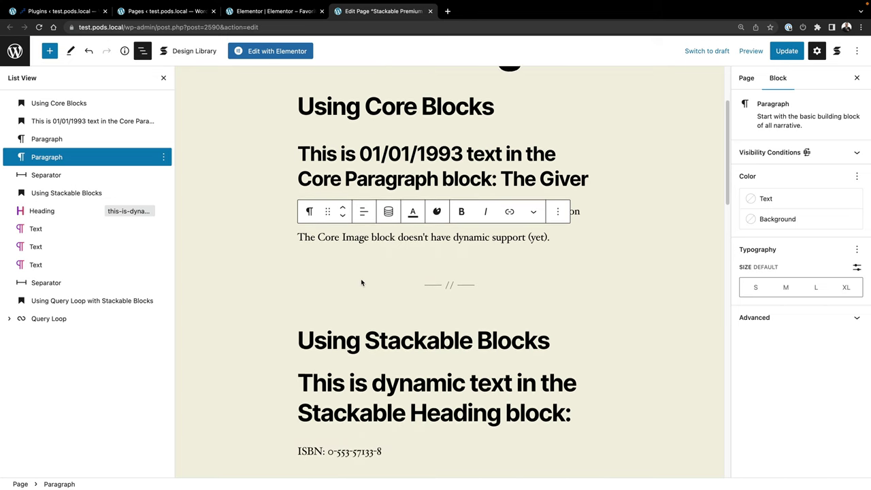
{"action": "scroll", "coordinate": [373, 270], "scroll_direction": "down", "scroll_amount": 2}
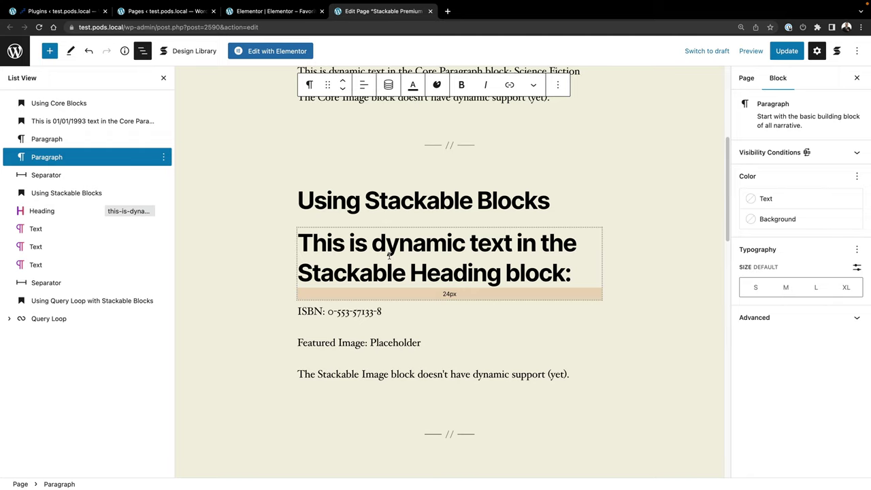
{"action": "left_click", "coordinate": [57, 214]}
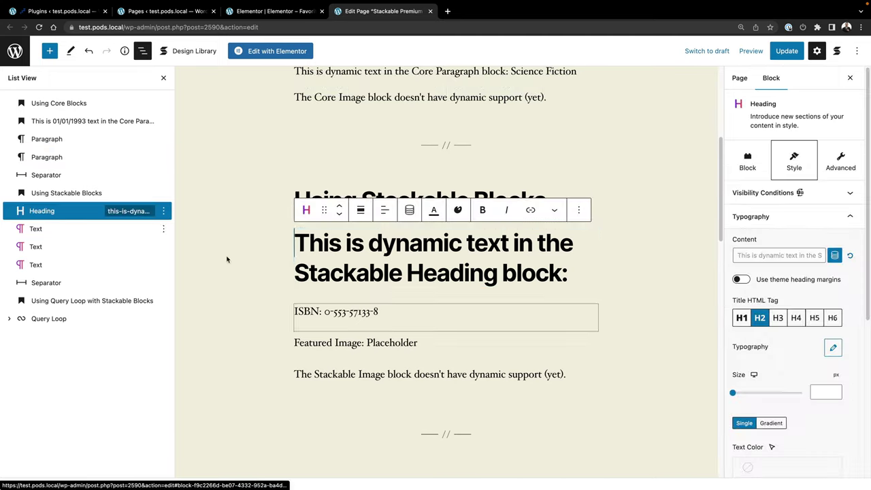
{"action": "left_click", "coordinate": [410, 274]}
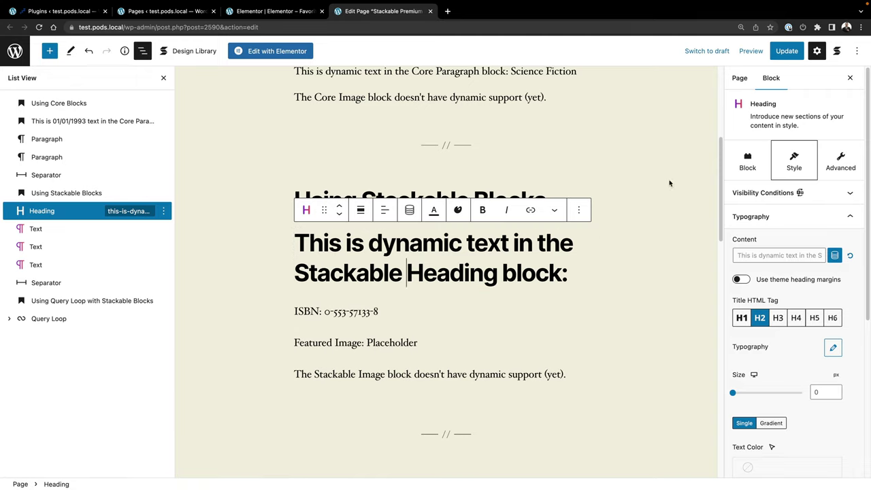
{"action": "left_click", "coordinate": [746, 158]}
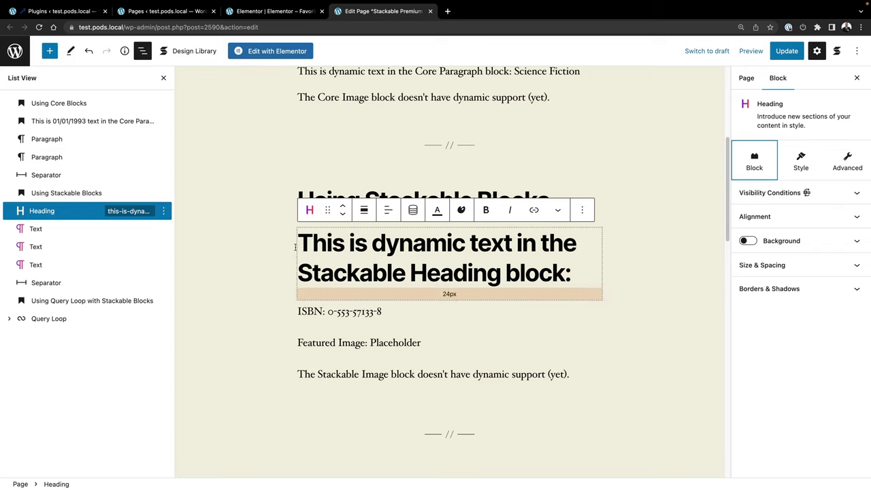
Try a dynamic field on the word "Heading" in the Stackable heading, using Other Posts with Hello world! (#1), and list its fields.
{"action": "left_click", "coordinate": [443, 245]}
{"action": "left_click", "coordinate": [484, 275]}
{"action": "double_click", "coordinate": [470, 272]}
{"action": "left_click", "coordinate": [413, 213]}
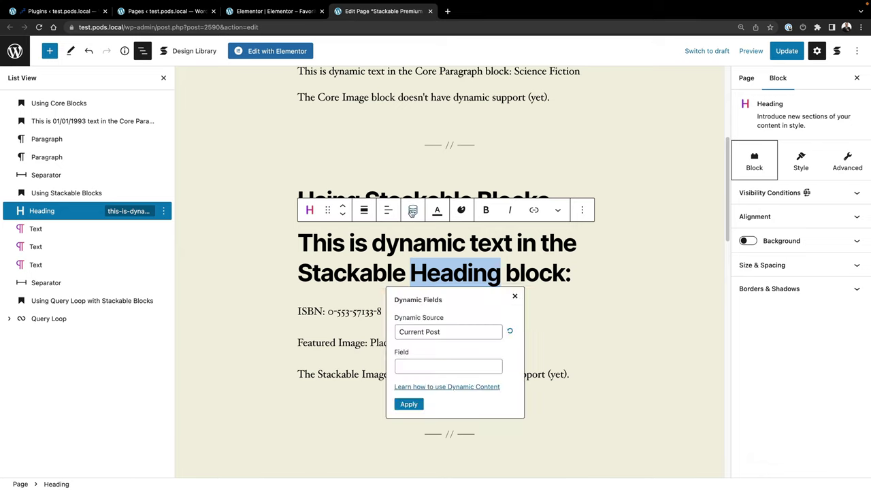
{"action": "left_click", "coordinate": [448, 332]}
{"action": "left_click", "coordinate": [431, 367]}
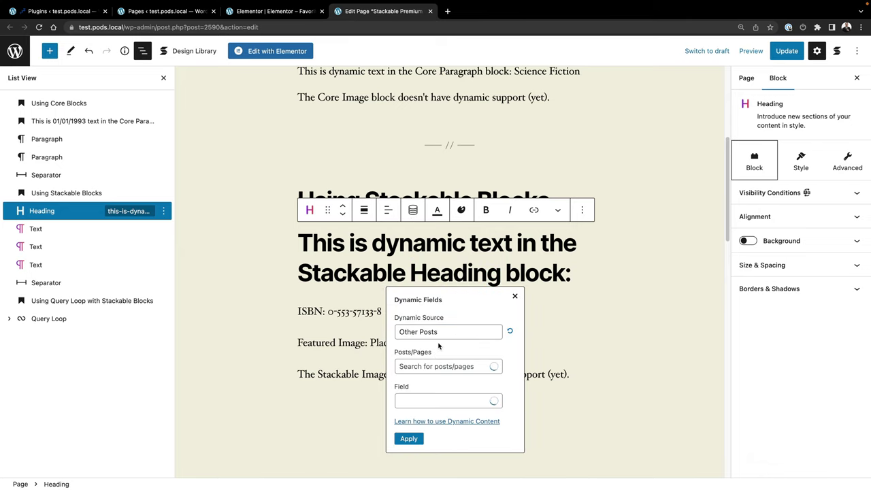
{"action": "left_click", "coordinate": [445, 366]}
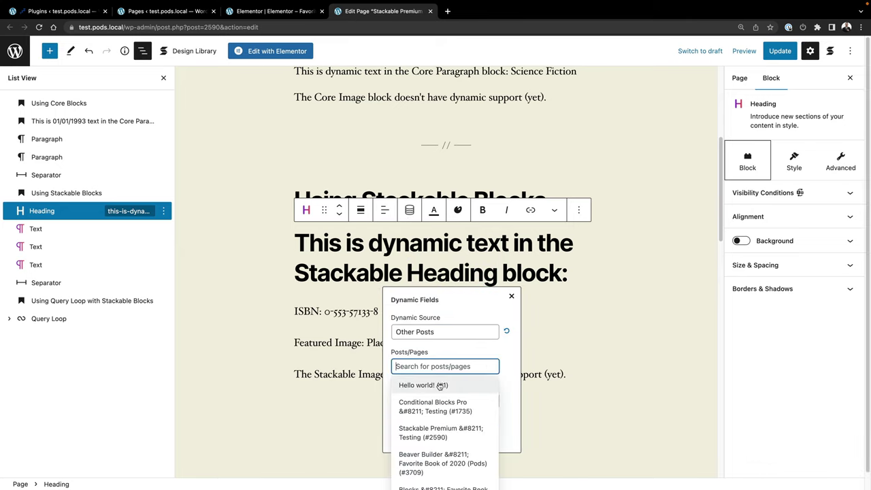
{"action": "left_click", "coordinate": [439, 386]}
{"action": "left_click", "coordinate": [427, 401]}
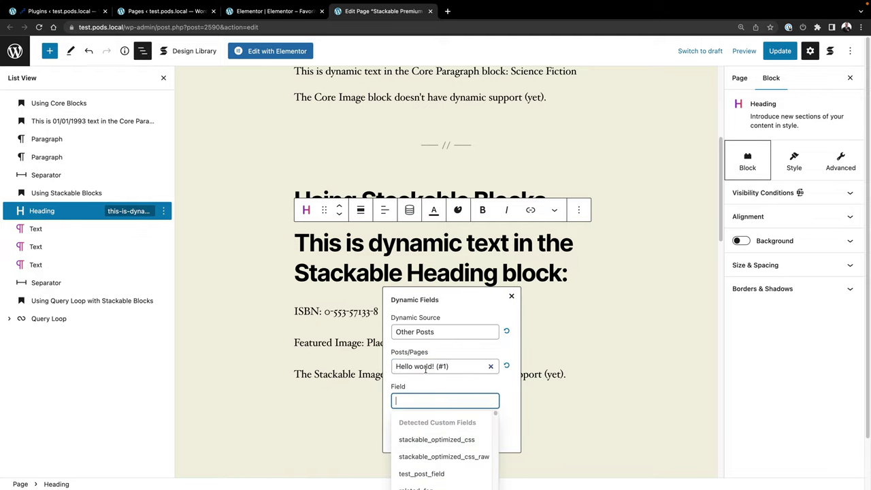
Clear the chosen post, try Site as the dynamic source, list its fields and close the dynamic fields without applying.
{"action": "left_click", "coordinate": [427, 366]}
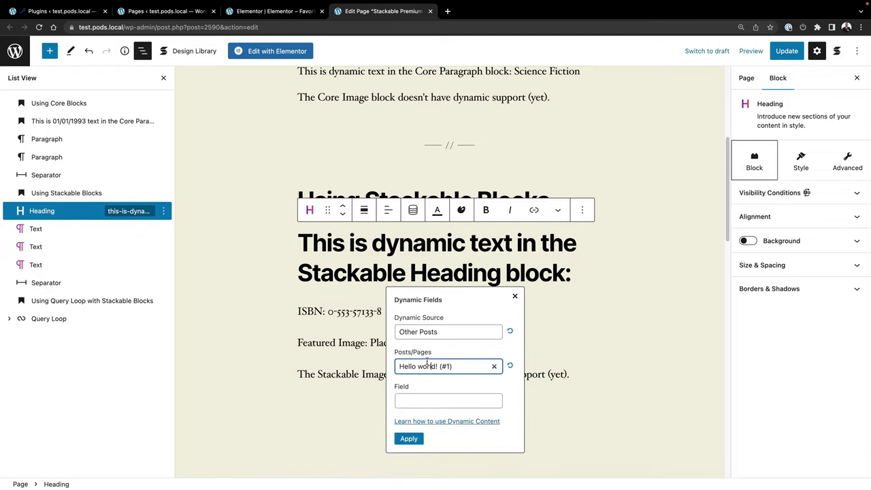
{"action": "left_click", "coordinate": [494, 367]}
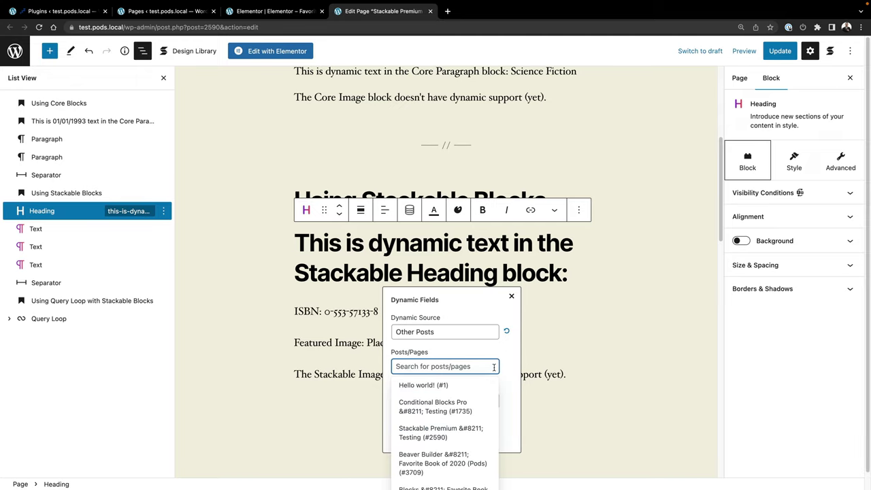
{"action": "left_click", "coordinate": [490, 332]}
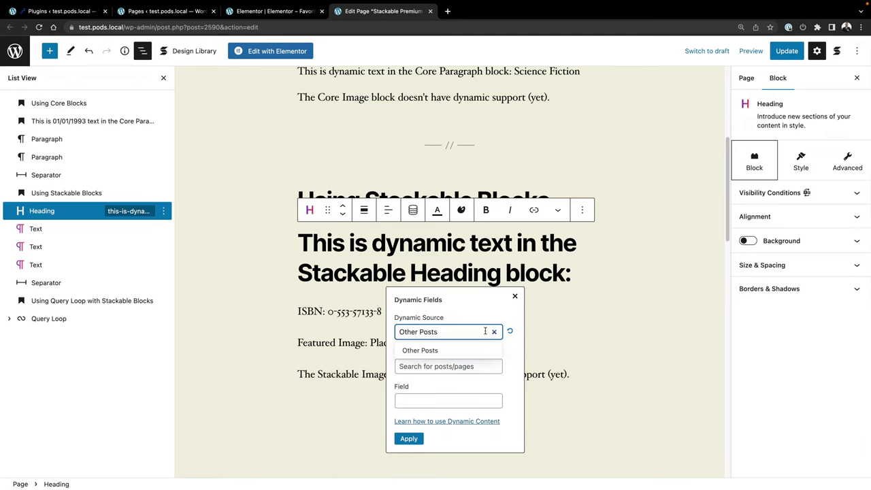
{"action": "left_click", "coordinate": [495, 331]}
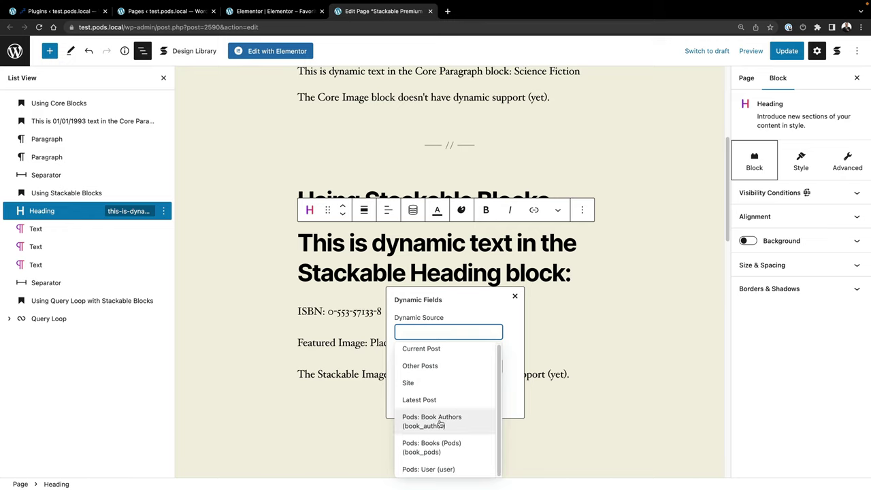
{"action": "scroll", "coordinate": [442, 429], "scroll_direction": "down", "scroll_amount": 1}
{"action": "scroll", "coordinate": [436, 369], "scroll_direction": "up", "scroll_amount": 1}
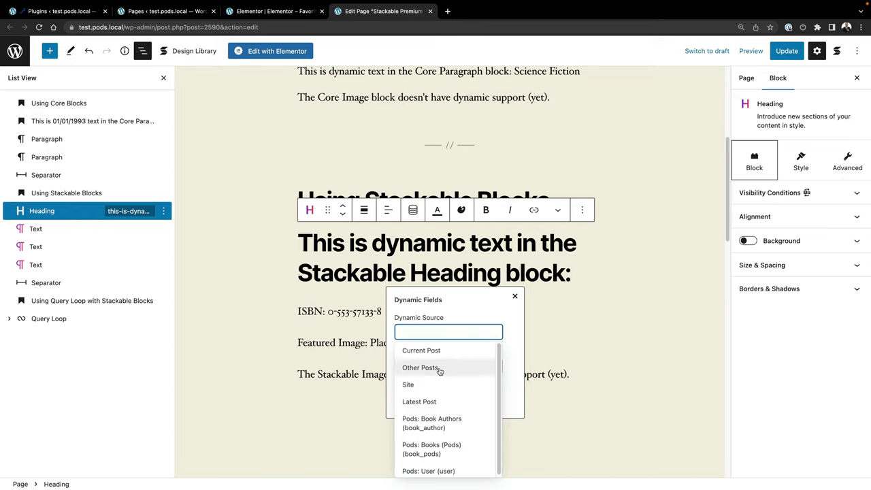
{"action": "left_click", "coordinate": [427, 384]}
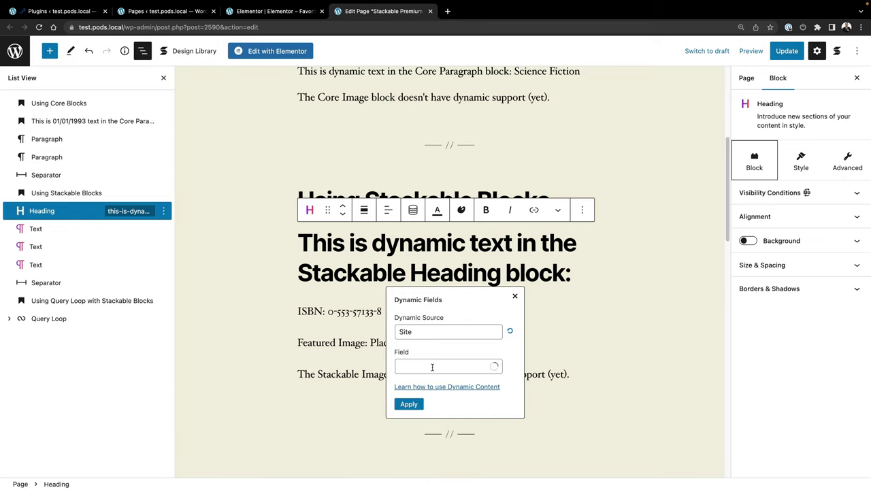
{"action": "left_click", "coordinate": [431, 367]}
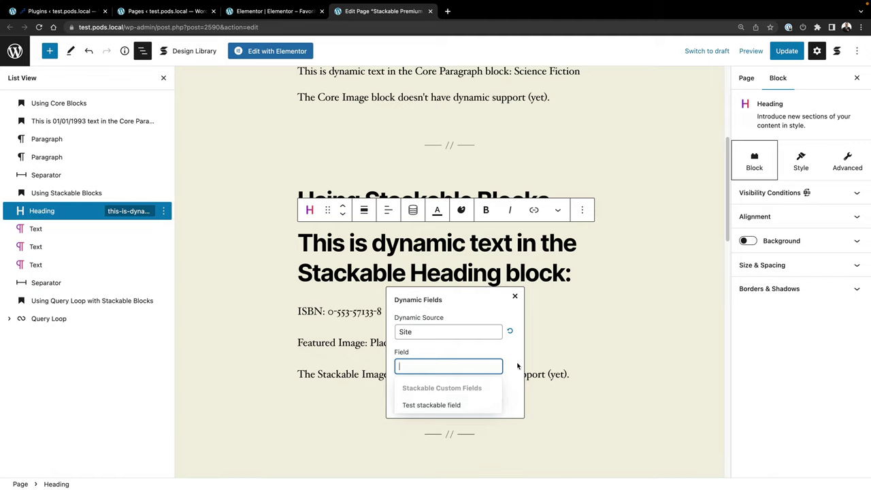
{"action": "left_click", "coordinate": [449, 332]}
{"action": "left_click", "coordinate": [604, 306]}
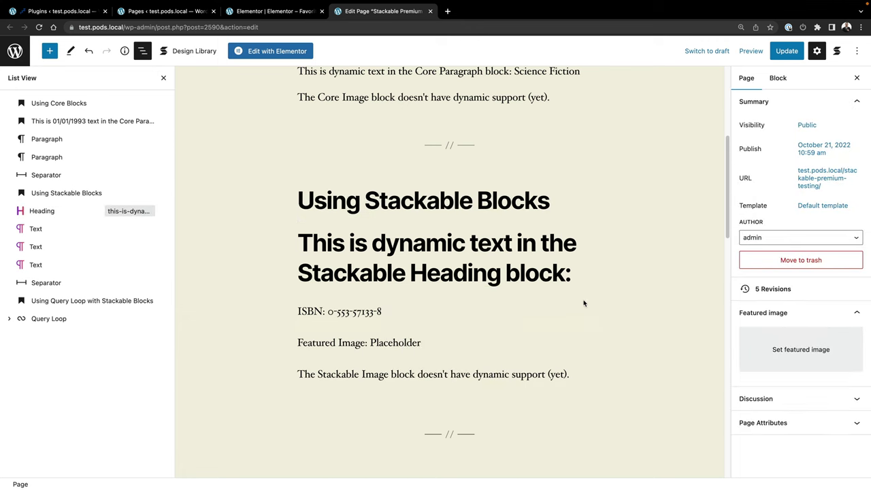
{"action": "scroll", "coordinate": [374, 300], "scroll_direction": "down", "scroll_amount": 1}
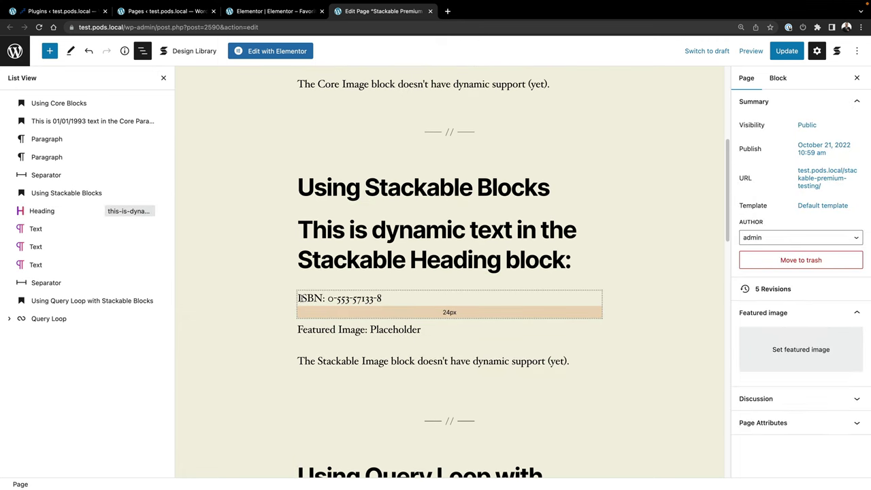
Examine the dynamic source, item and field behind the featured image placeholder in the Using Stackable Blocks section.
{"action": "left_click", "coordinate": [356, 301]}
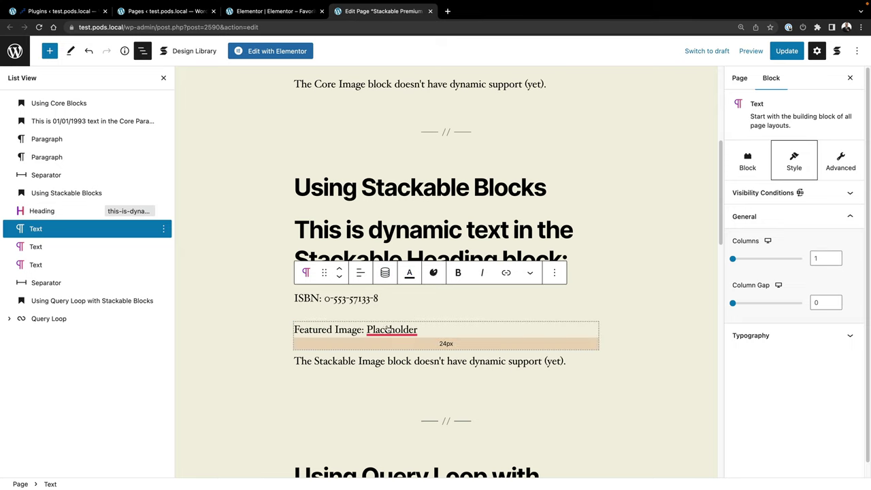
{"action": "left_click", "coordinate": [351, 329]}
{"action": "left_click", "coordinate": [379, 331]}
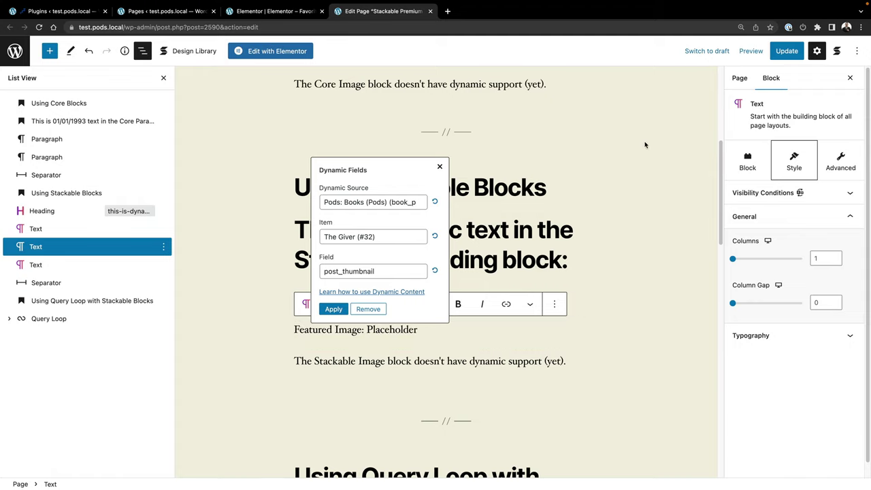
View the published Stackable Premium testing page and examine how the featured image renders in the Using Stackable Blocks section.
{"action": "left_click", "coordinate": [740, 78]}
{"action": "left_click", "coordinate": [807, 178]}
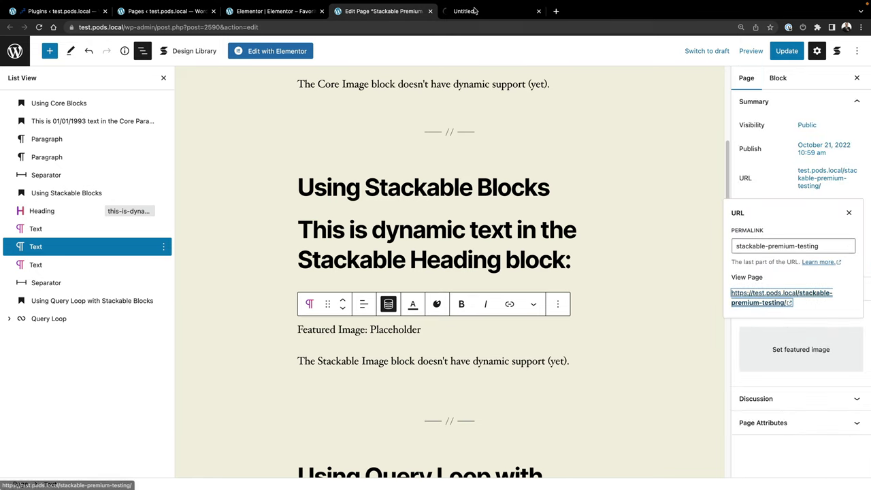
{"action": "left_click", "coordinate": [779, 297]}
{"action": "scroll", "coordinate": [476, 131], "scroll_direction": "down", "scroll_amount": 8}
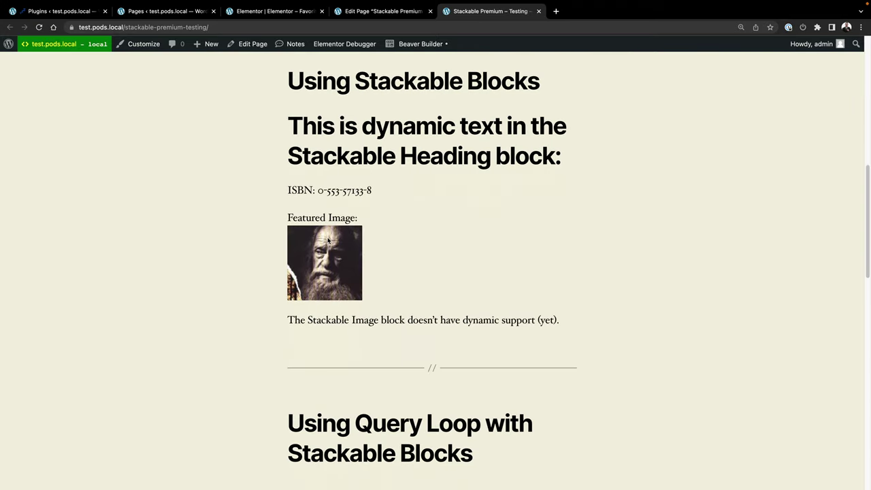
{"action": "scroll", "coordinate": [329, 242], "scroll_direction": "down", "scroll_amount": 1}
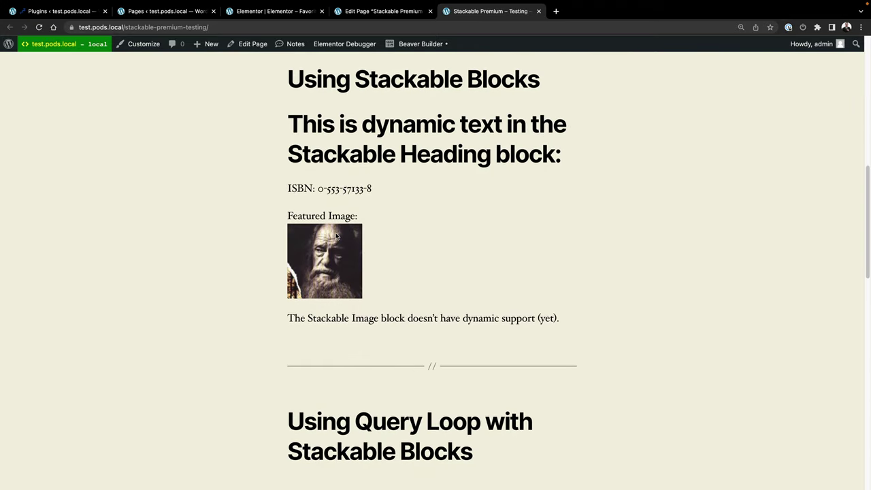
Return to the page editor and examine the dynamic source and field behind the heading in the Query Loop's post template.
{"action": "left_click", "coordinate": [387, 13]}
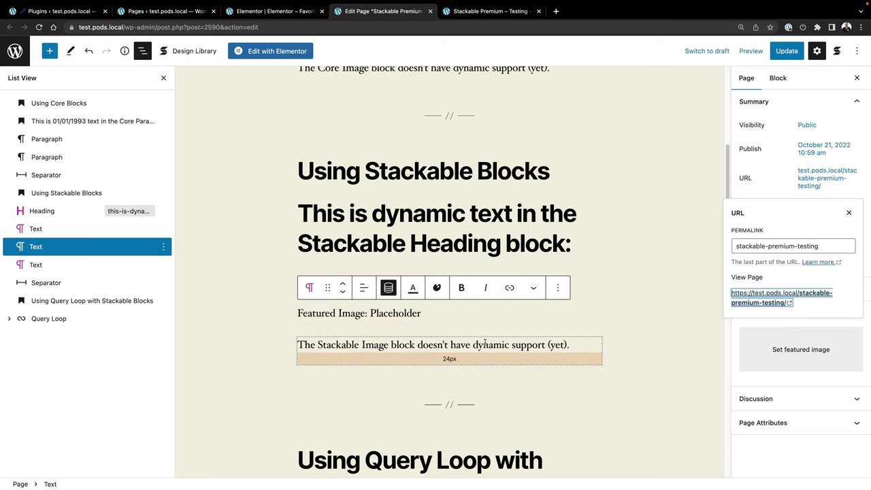
{"action": "scroll", "coordinate": [362, 346], "scroll_direction": "up", "scroll_amount": 5}
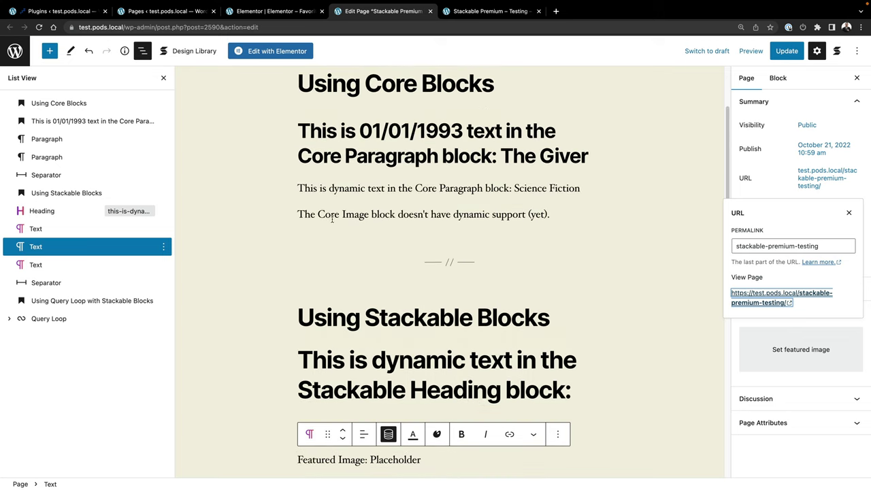
{"action": "scroll", "coordinate": [378, 216], "scroll_direction": "down", "scroll_amount": 9}
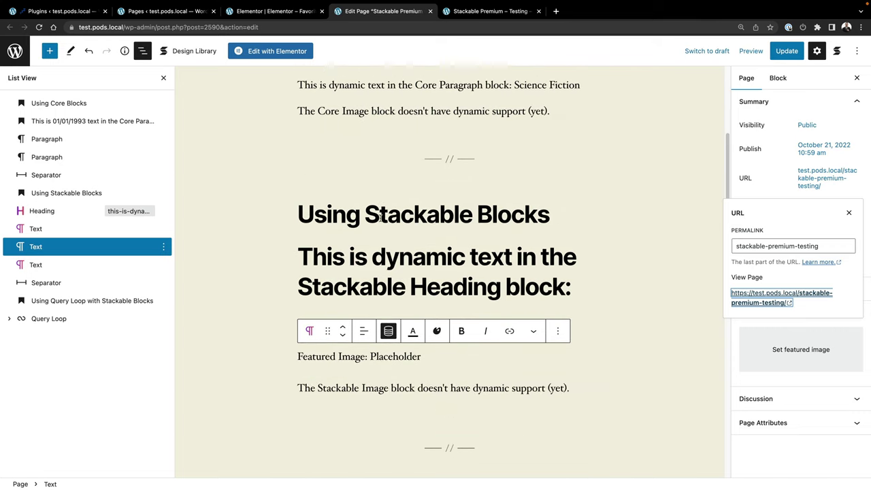
{"action": "scroll", "coordinate": [407, 300], "scroll_direction": "down", "scroll_amount": 4}
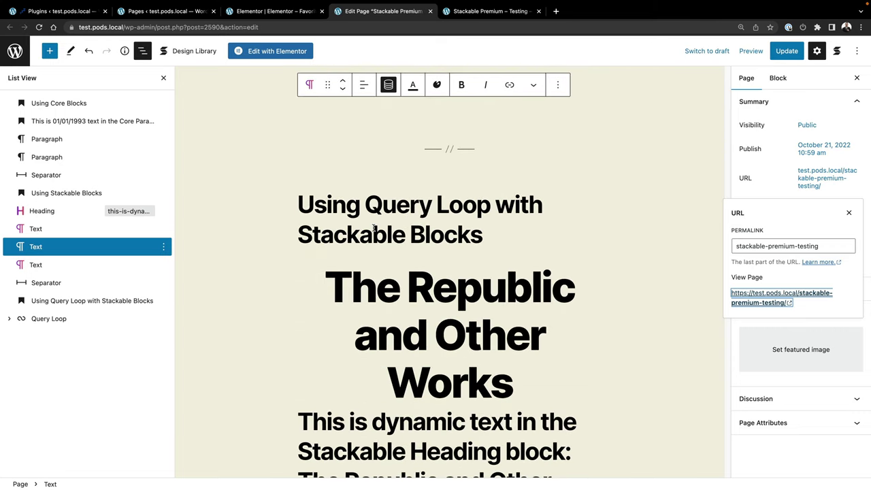
{"action": "scroll", "coordinate": [391, 246], "scroll_direction": "down", "scroll_amount": 3}
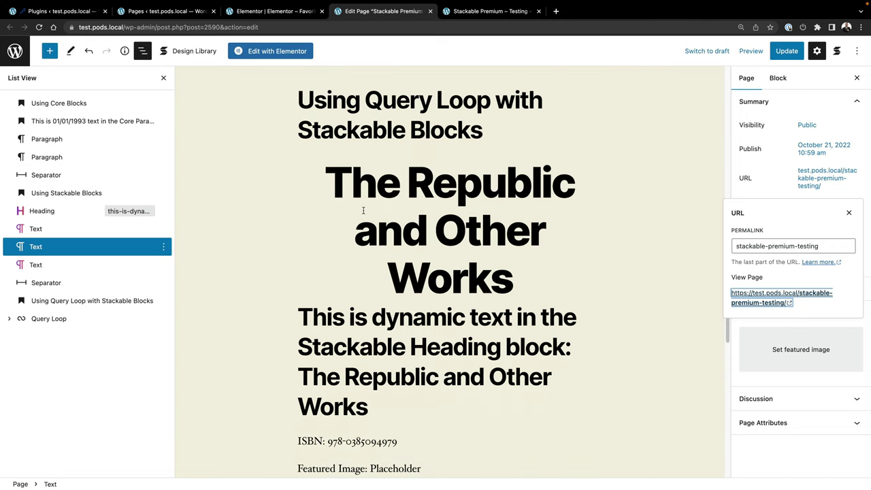
{"action": "left_click", "coordinate": [401, 371]}
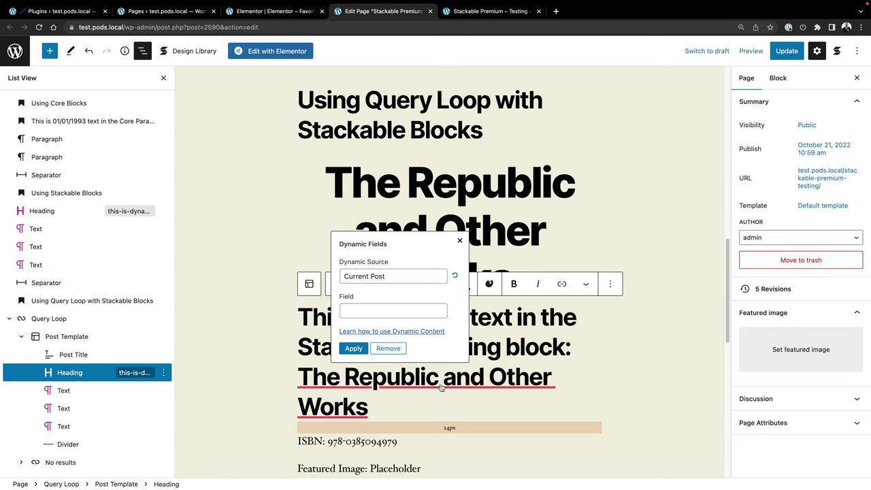
{"action": "left_click", "coordinate": [510, 374]}
{"action": "left_click", "coordinate": [562, 379]}
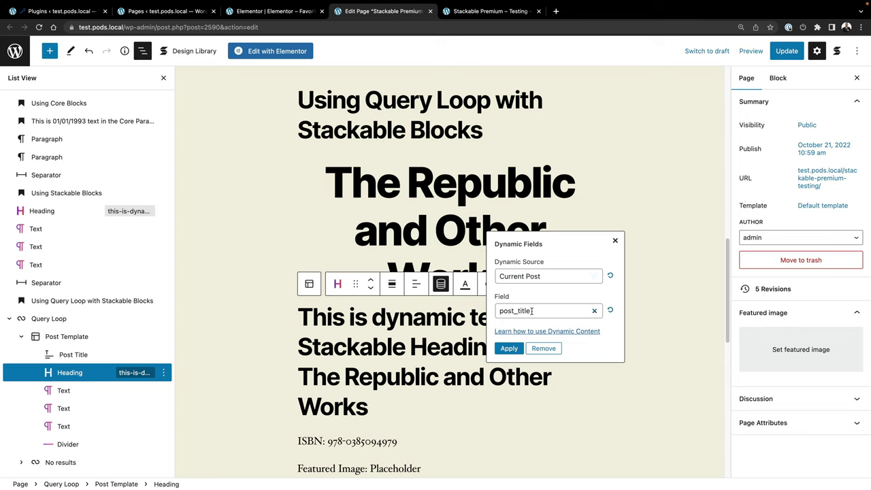
Examine the dynamic source and field behind the ISBN and featured image texts in the Query Loop.
{"action": "left_click", "coordinate": [411, 351]}
{"action": "scroll", "coordinate": [402, 348], "scroll_direction": "down", "scroll_amount": 3}
{"action": "left_click", "coordinate": [372, 345]}
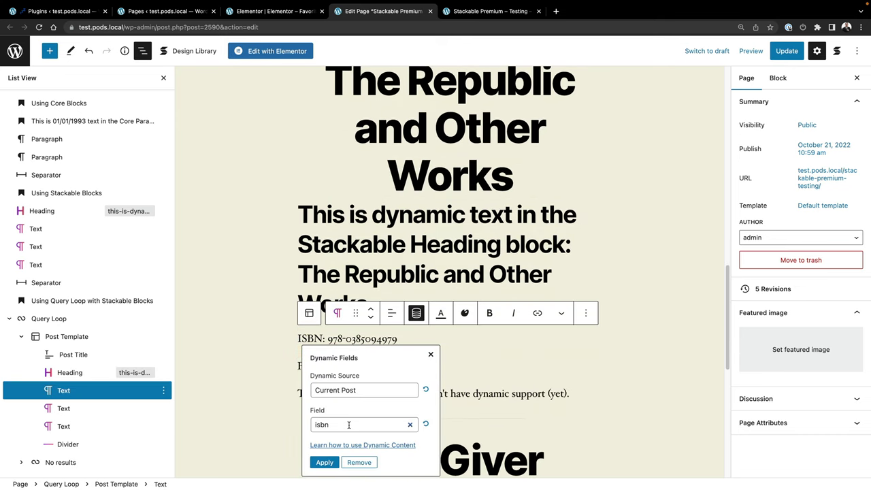
{"action": "left_click", "coordinate": [394, 365]}
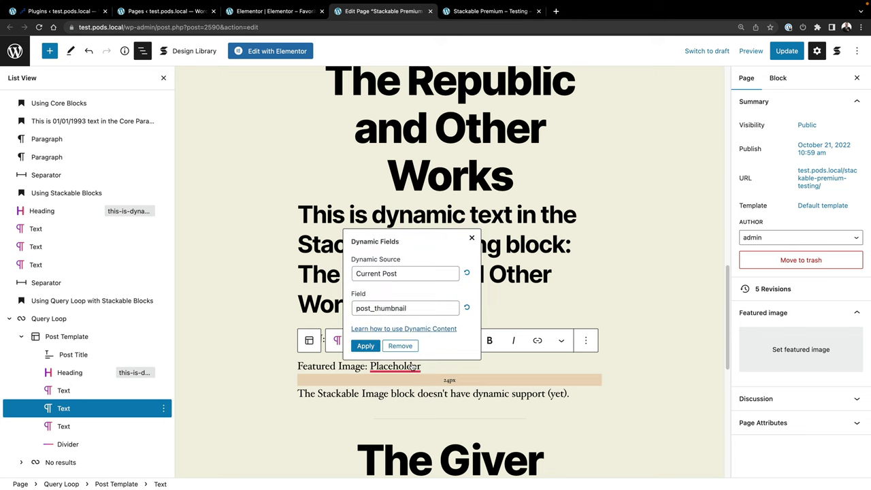
List the custom fields available from Current Post for the Query Loop heading and close them without choosing another field.
{"action": "left_click", "coordinate": [337, 320]}
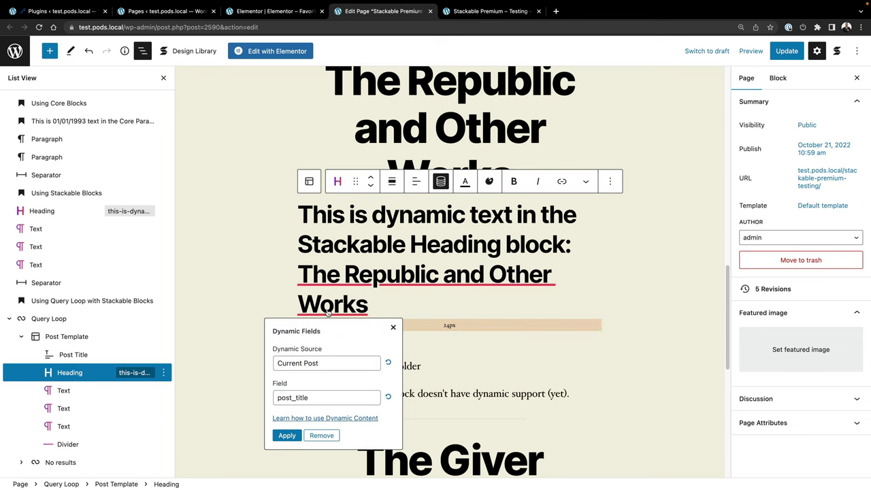
{"action": "left_click", "coordinate": [334, 400]}
{"action": "scroll", "coordinate": [339, 357], "scroll_direction": "down", "scroll_amount": 5}
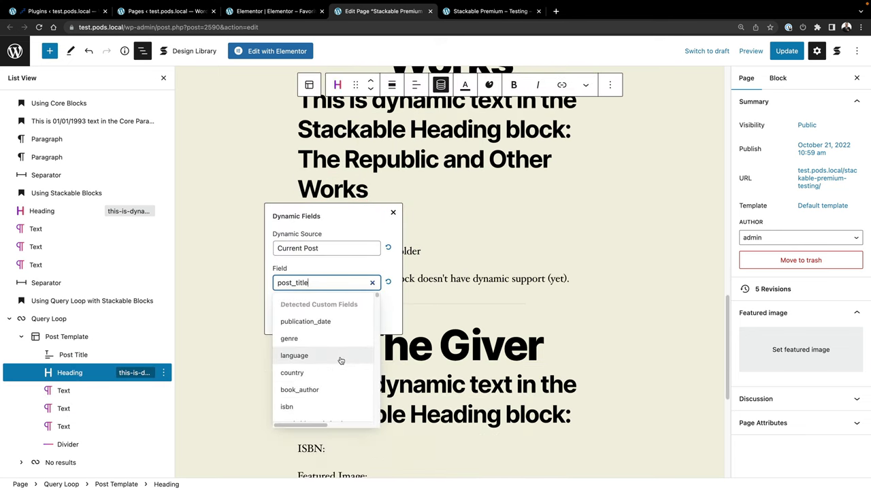
{"action": "scroll", "coordinate": [340, 350], "scroll_direction": "up", "scroll_amount": 3}
{"action": "scroll", "coordinate": [339, 340], "scroll_direction": "down", "scroll_amount": 5}
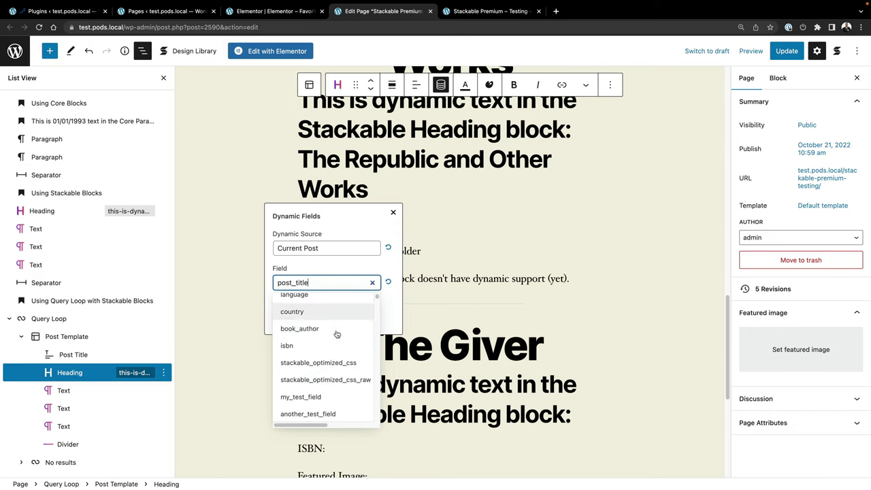
{"action": "scroll", "coordinate": [336, 333], "scroll_direction": "up", "scroll_amount": 2}
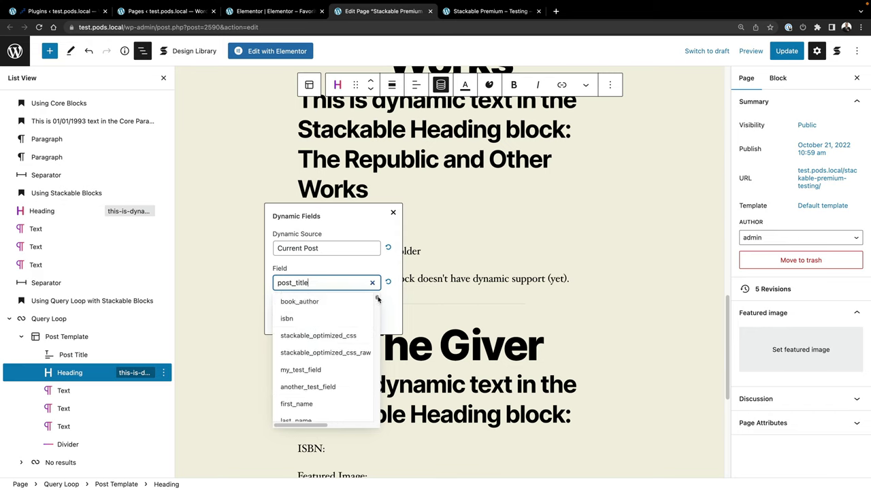
{"action": "scroll", "coordinate": [370, 357], "scroll_direction": "down", "scroll_amount": 15}
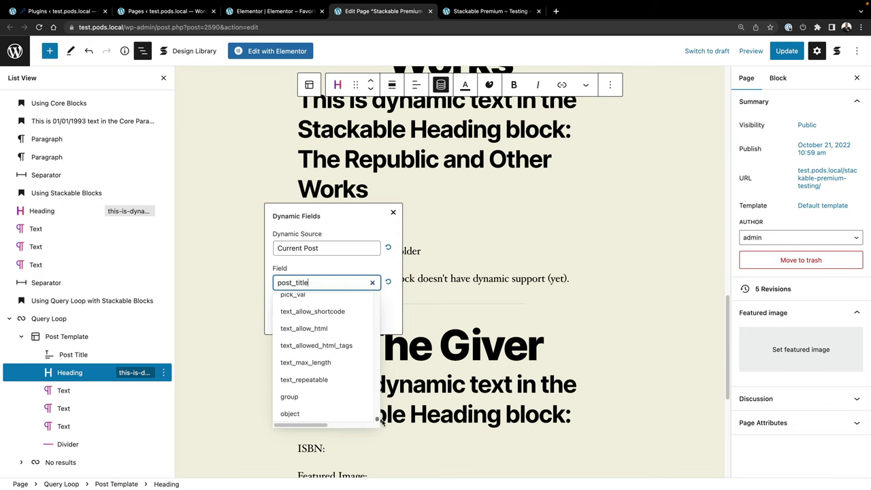
{"action": "scroll", "coordinate": [370, 357], "scroll_direction": "up", "scroll_amount": 15}
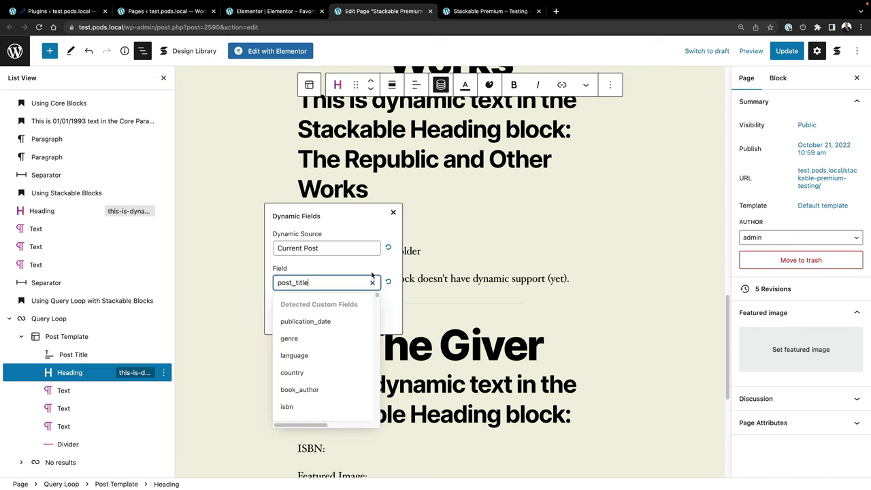
{"action": "left_click", "coordinate": [441, 250]}
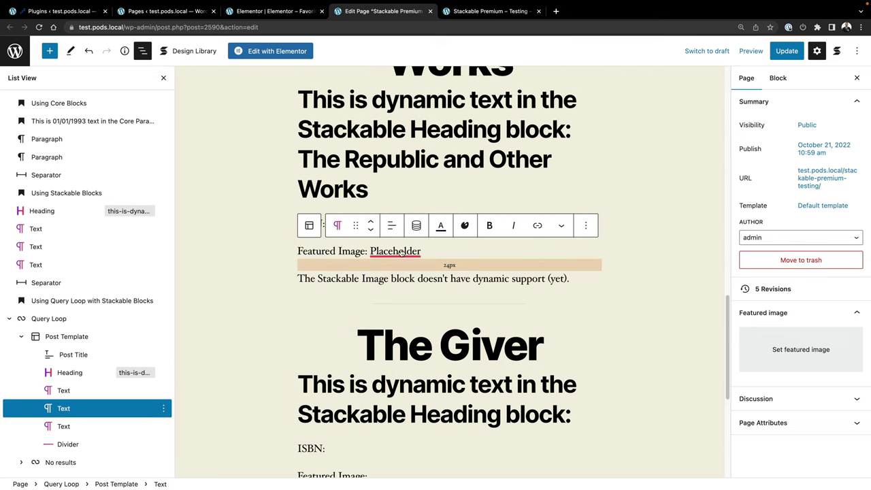
{"action": "key", "text": "Down"}
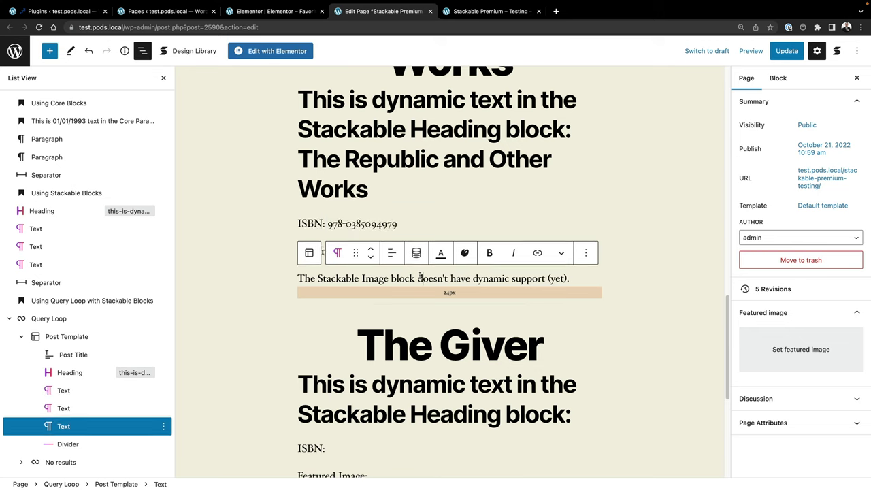
Try Pods: Books (Pods) with Use Current Item and Title (post_title) for the Query Loop's ISBN text, and close without applying.
{"action": "left_click", "coordinate": [371, 223]}
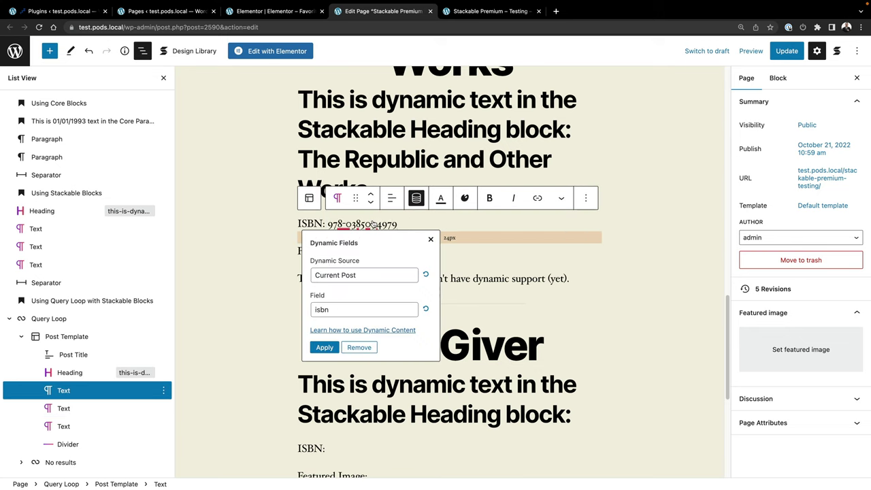
{"action": "left_click", "coordinate": [358, 276]}
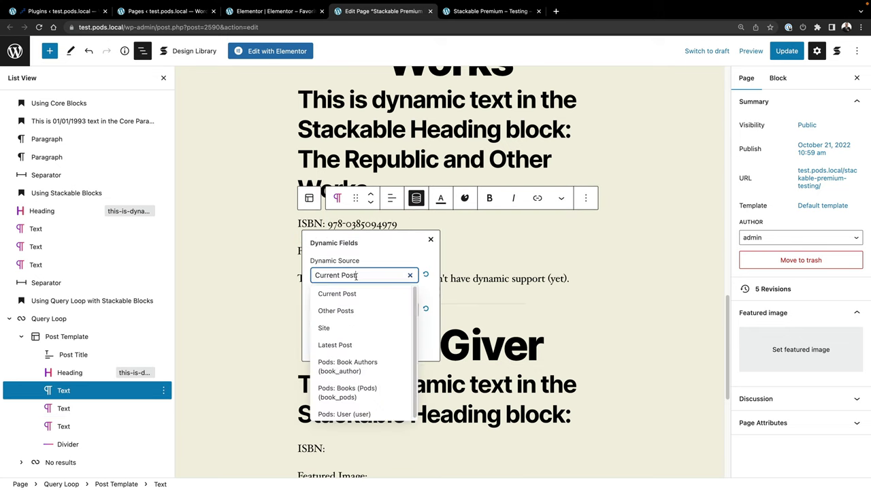
{"action": "left_click", "coordinate": [368, 392]}
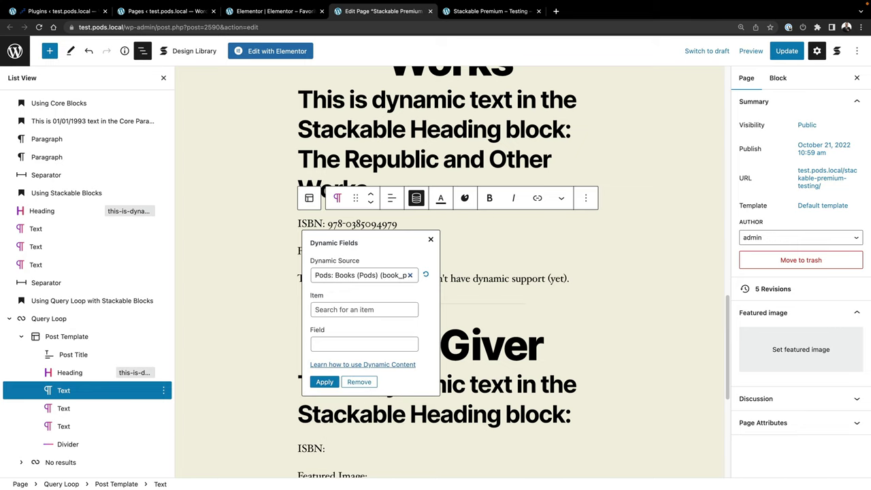
{"action": "left_click", "coordinate": [339, 308]}
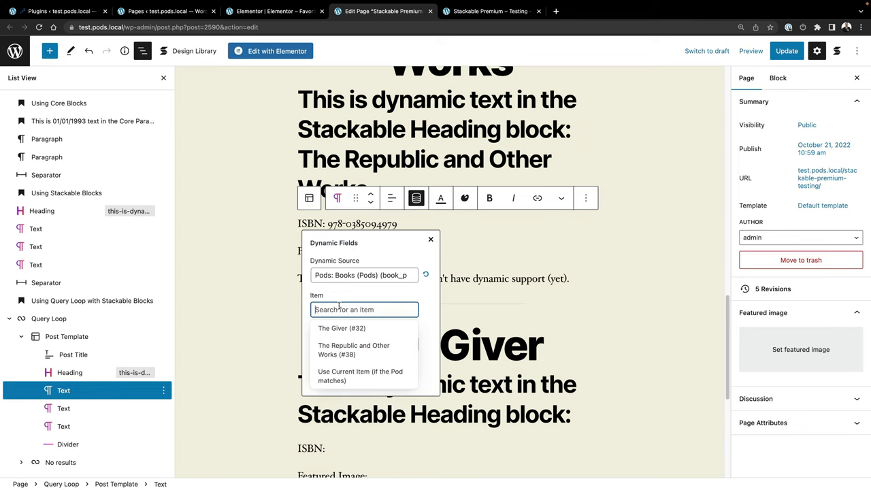
{"action": "left_click", "coordinate": [359, 377]}
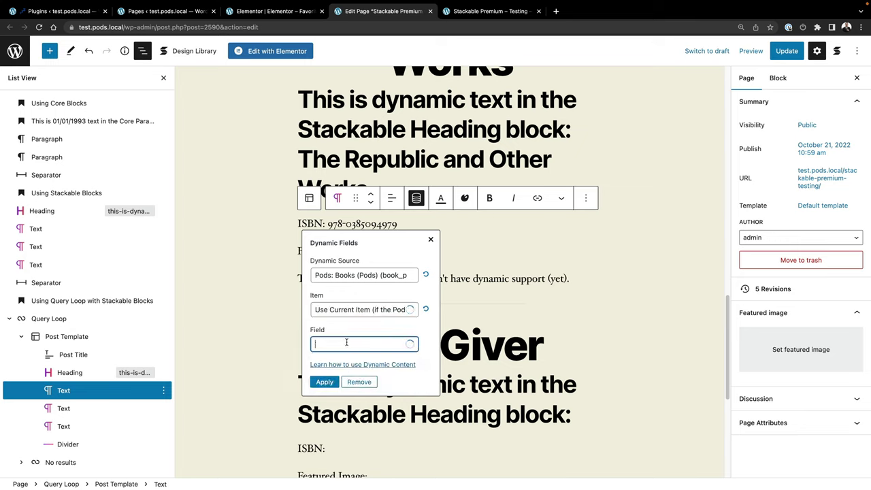
{"action": "left_click", "coordinate": [347, 342]}
{"action": "left_click", "coordinate": [350, 400]}
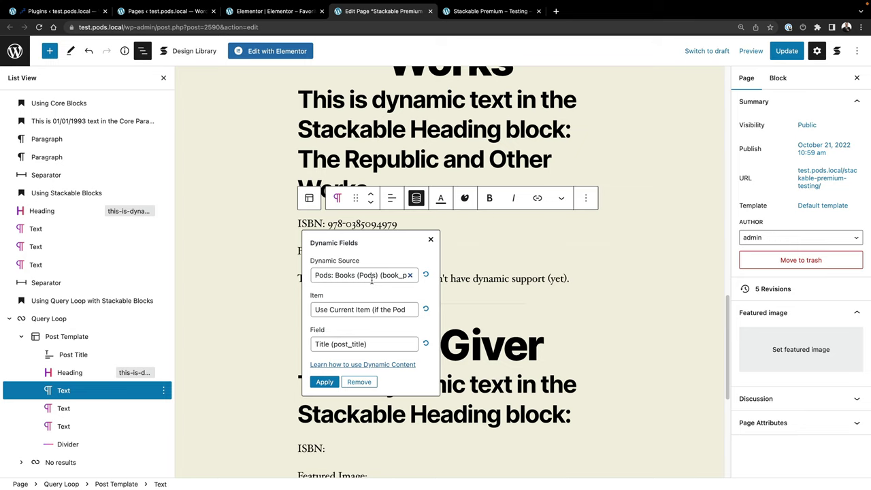
{"action": "left_click", "coordinate": [430, 242]}
Activate The Giver's entry in the Query Loop and compare its dynamic content preview with The Republic and Other Works entry.
{"action": "scroll", "coordinate": [426, 278], "scroll_direction": "down", "scroll_amount": 5}
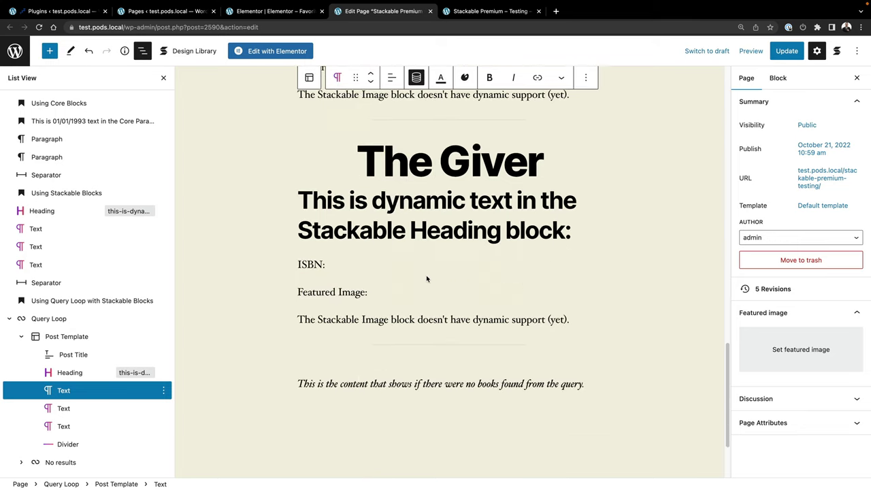
{"action": "left_click", "coordinate": [375, 164]}
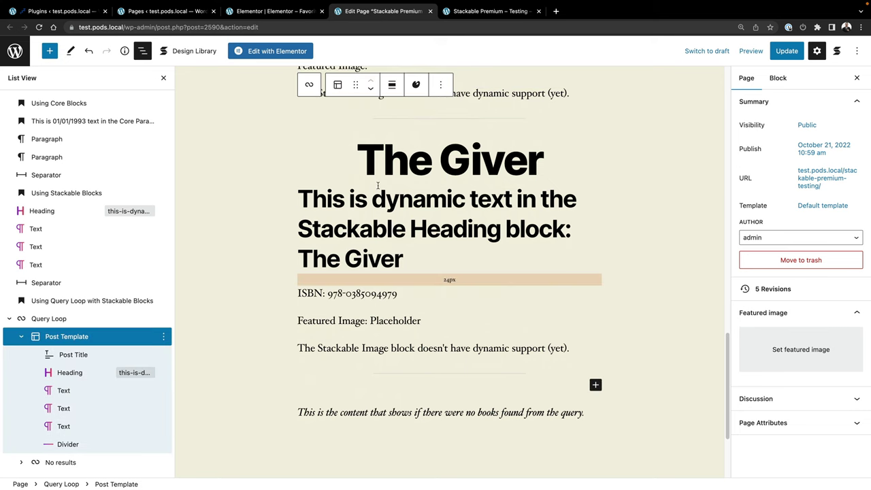
{"action": "scroll", "coordinate": [383, 193], "scroll_direction": "up", "scroll_amount": 4}
{"action": "scroll", "coordinate": [383, 194], "scroll_direction": "up", "scroll_amount": 2}
{"action": "scroll", "coordinate": [402, 232], "scroll_direction": "down", "scroll_amount": 3}
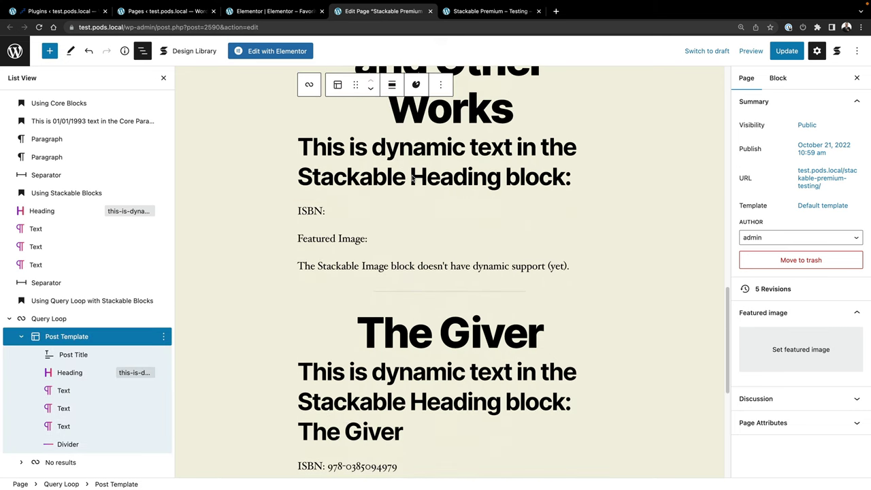
{"action": "scroll", "coordinate": [407, 259], "scroll_direction": "down", "scroll_amount": 3}
{"action": "scroll", "coordinate": [408, 262], "scroll_direction": "up", "scroll_amount": 6}
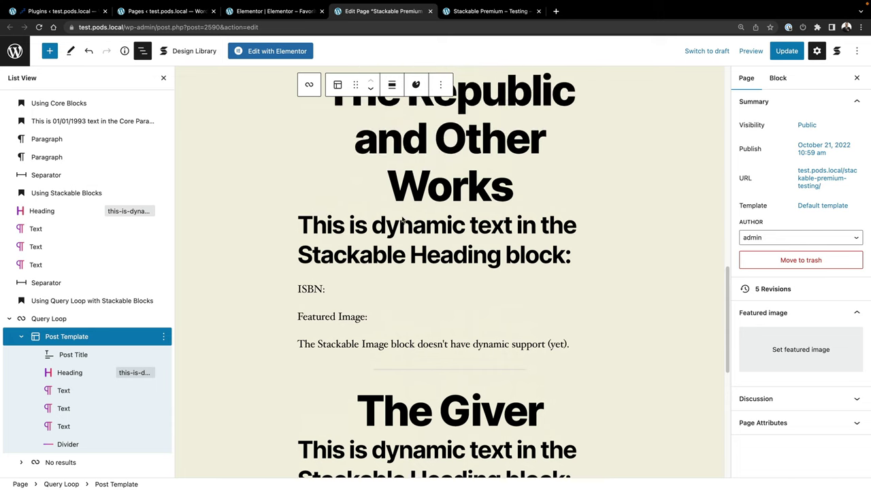
{"action": "scroll", "coordinate": [422, 285], "scroll_direction": "down", "scroll_amount": 6}
{"action": "scroll", "coordinate": [439, 307], "scroll_direction": "down", "scroll_amount": 2}
{"action": "scroll", "coordinate": [431, 275], "scroll_direction": "up", "scroll_amount": 10}
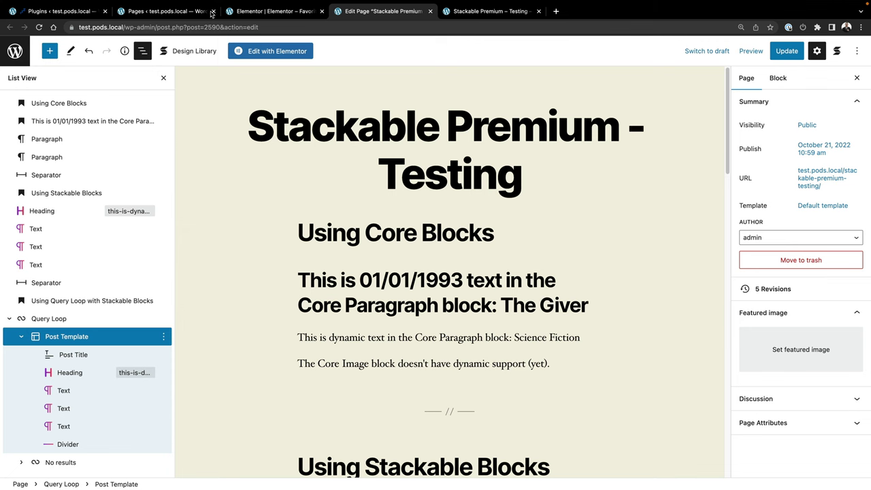
Open the "Blocks – Favorite Book of 2020 (Pods)" page's editor from the Pages list in a separate browser tab.
{"action": "left_click", "coordinate": [134, 12]}
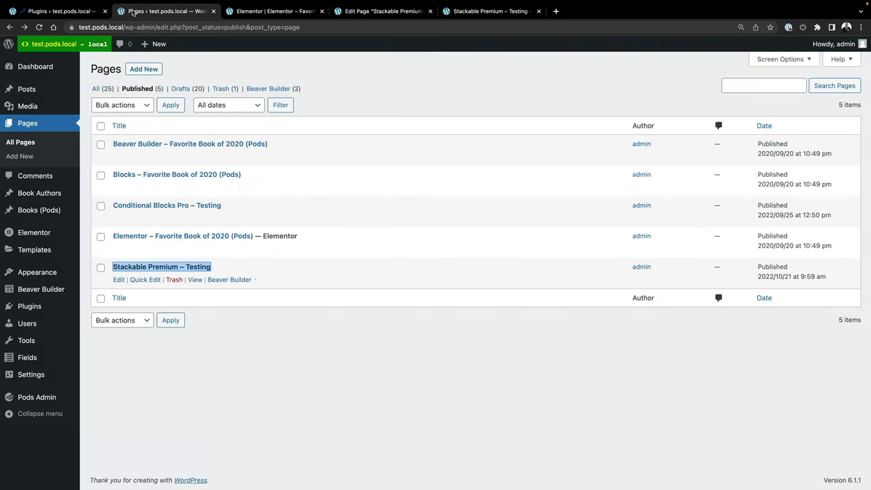
{"action": "left_click", "coordinate": [160, 177]}
{"action": "right_click", "coordinate": [161, 177]}
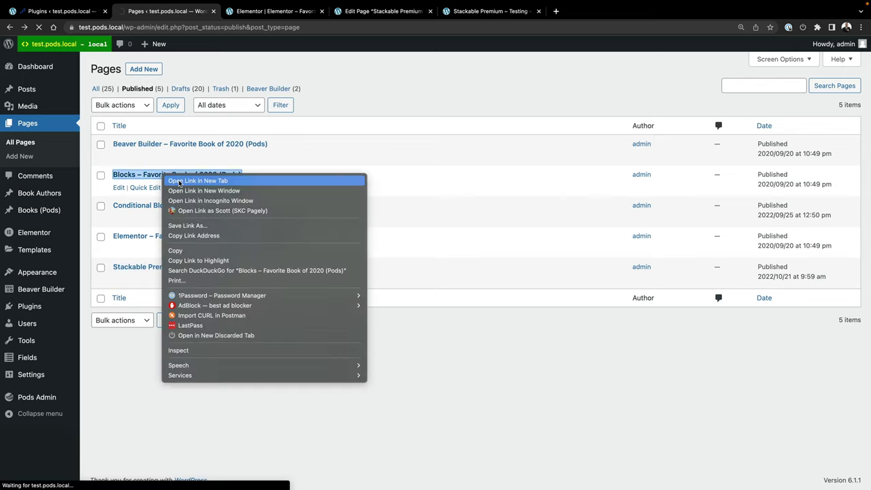
{"action": "left_click", "coordinate": [179, 181]}
{"action": "left_click", "coordinate": [575, 13]}
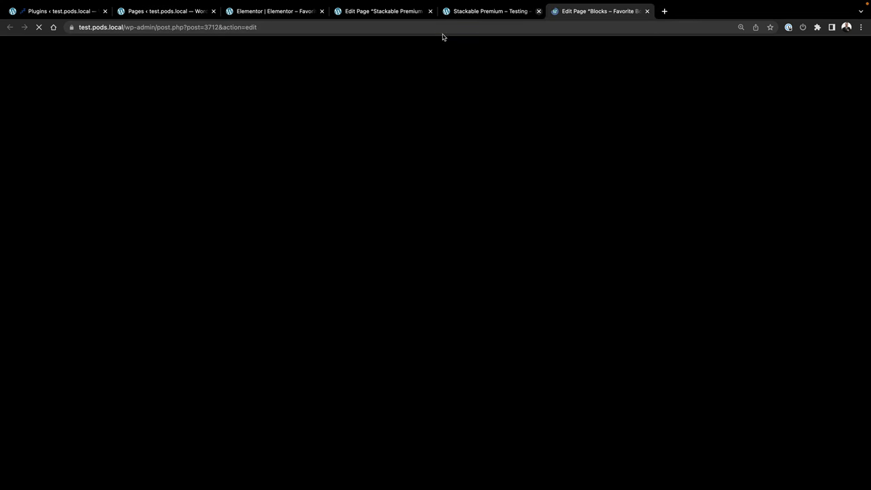
Examine the Pods Single Item block and the "Using Pods Block - Single Item" heading above it.
{"action": "scroll", "coordinate": [404, 151], "scroll_direction": "down", "scroll_amount": 5}
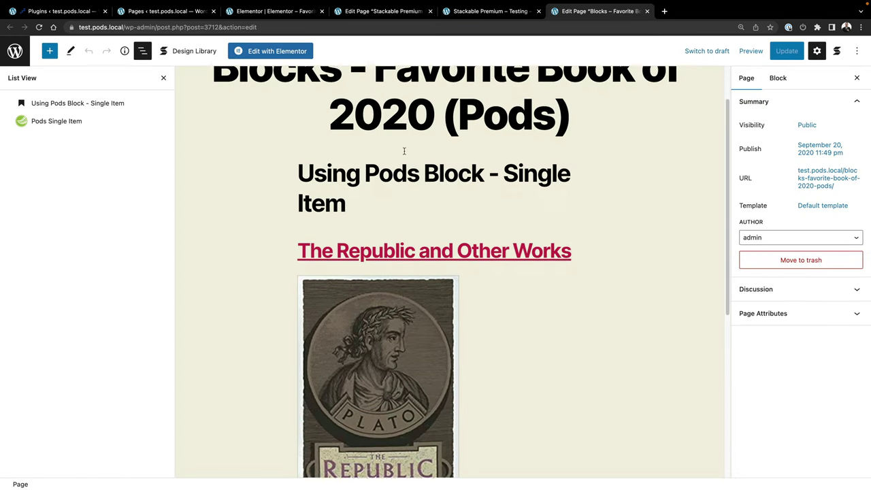
{"action": "left_click", "coordinate": [489, 201]}
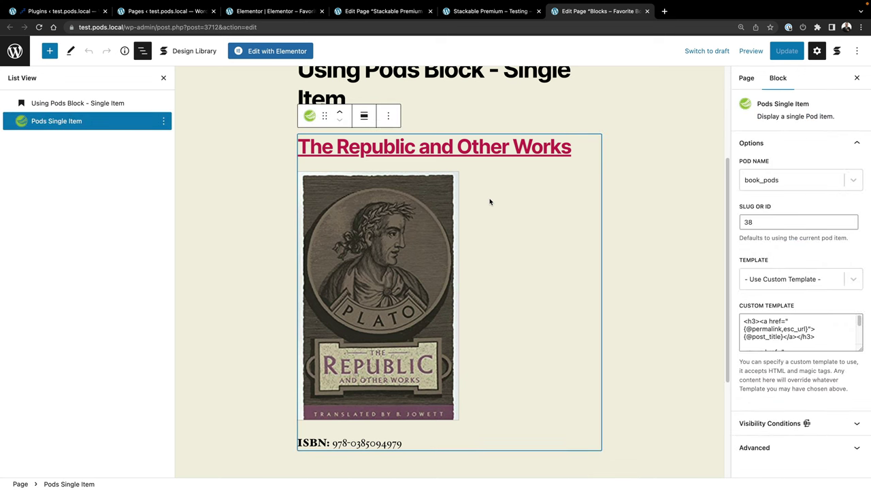
{"action": "scroll", "coordinate": [487, 198], "scroll_direction": "up", "scroll_amount": 2}
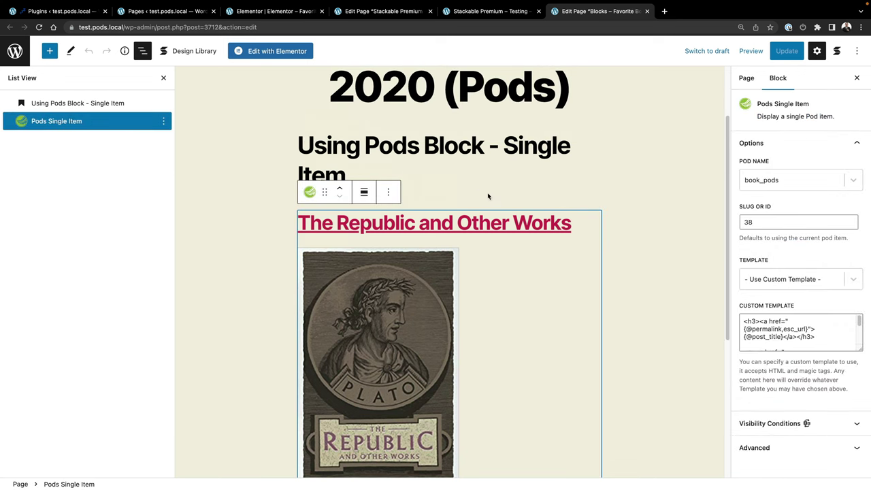
{"action": "left_click", "coordinate": [460, 160]}
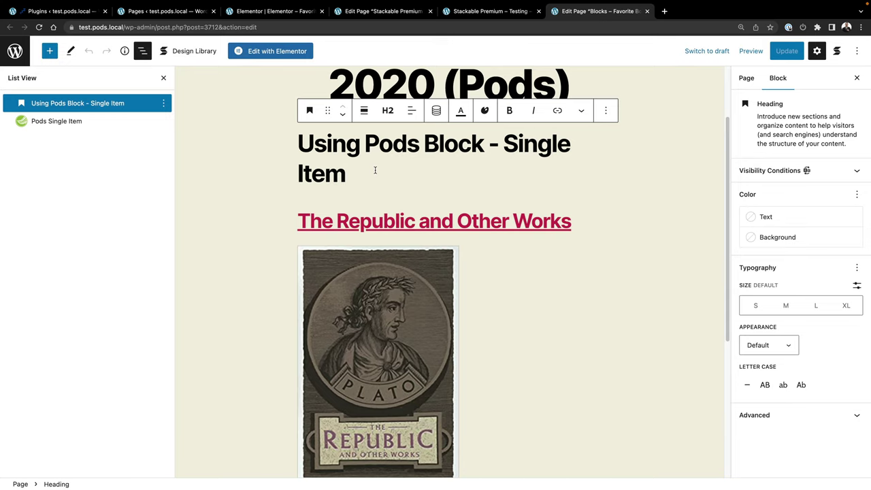
{"action": "scroll", "coordinate": [374, 170], "scroll_direction": "down", "scroll_amount": 2}
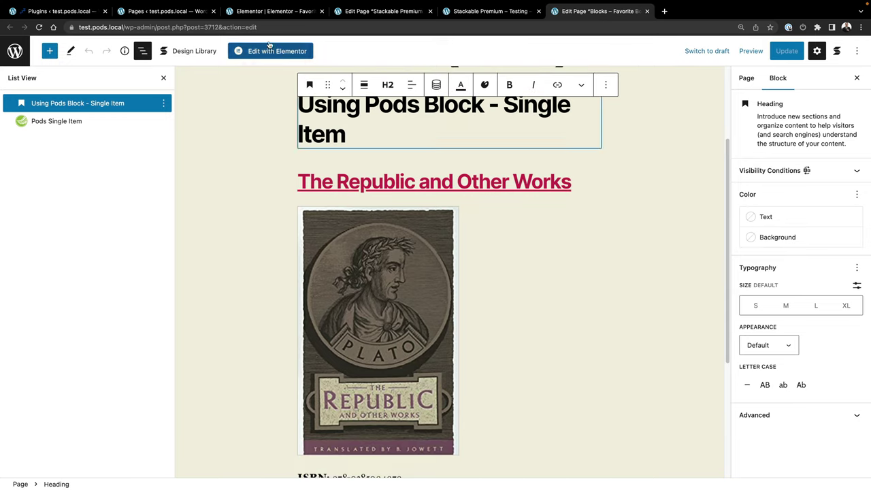
Return to the Stackable Premium - Testing page and review its Query Loop block's book entries for comparison.
{"action": "left_click", "coordinate": [364, 14]}
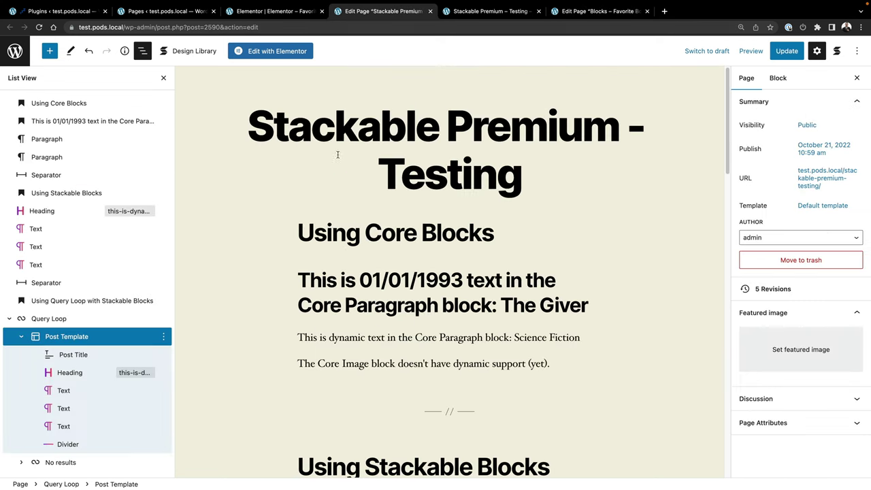
{"action": "scroll", "coordinate": [337, 154], "scroll_direction": "down", "scroll_amount": 10}
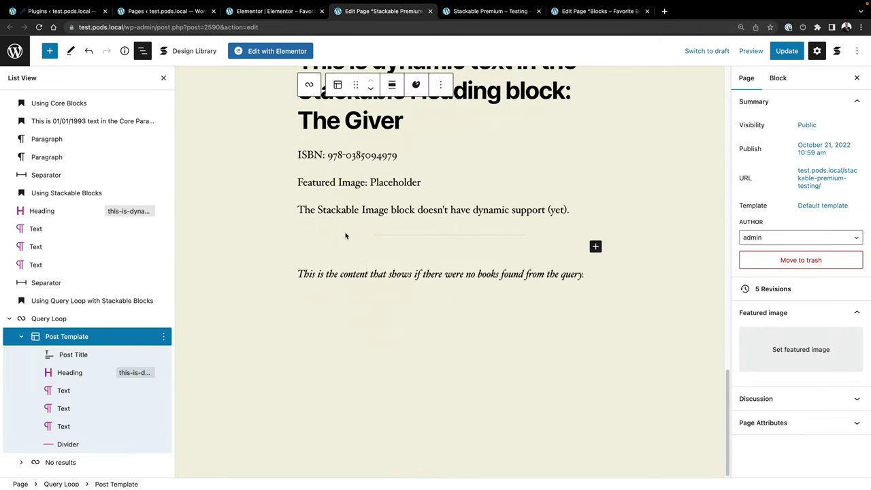
{"action": "left_click", "coordinate": [46, 318]}
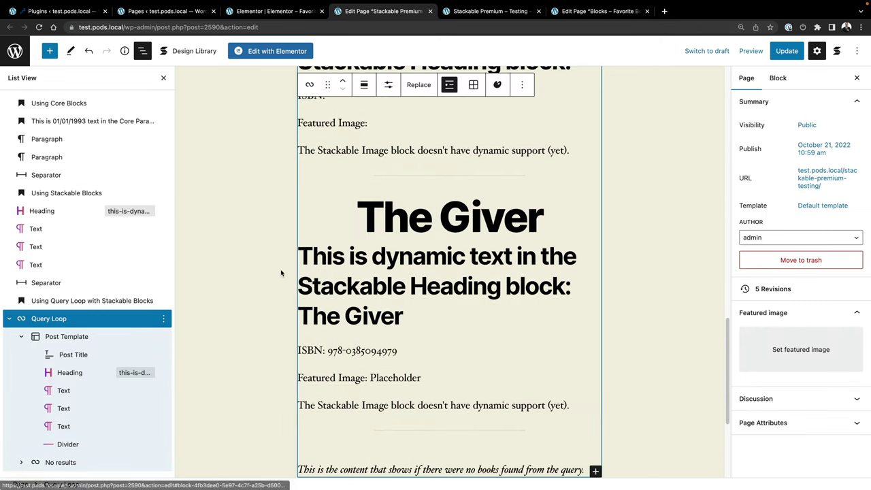
{"action": "scroll", "coordinate": [320, 272], "scroll_direction": "up", "scroll_amount": 5}
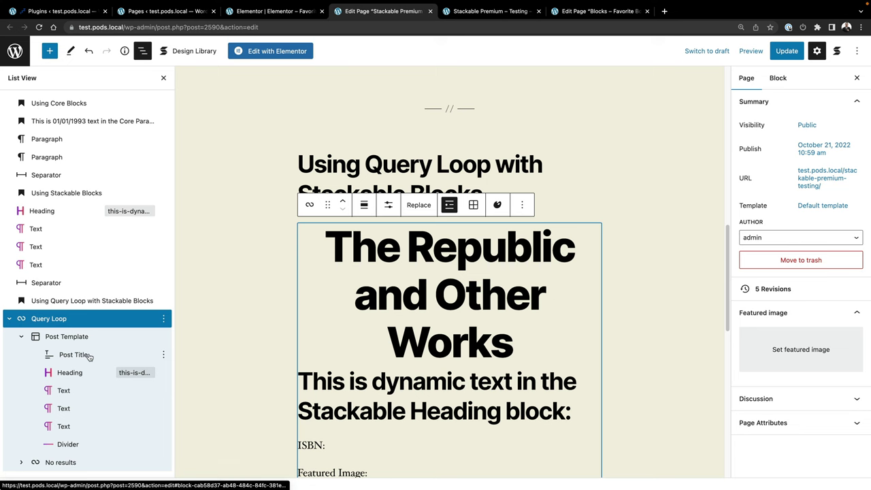
Return to the Blocks page, review the available Pods Blocks in the block library, and close it without inserting any.
{"action": "left_click", "coordinate": [568, 11]}
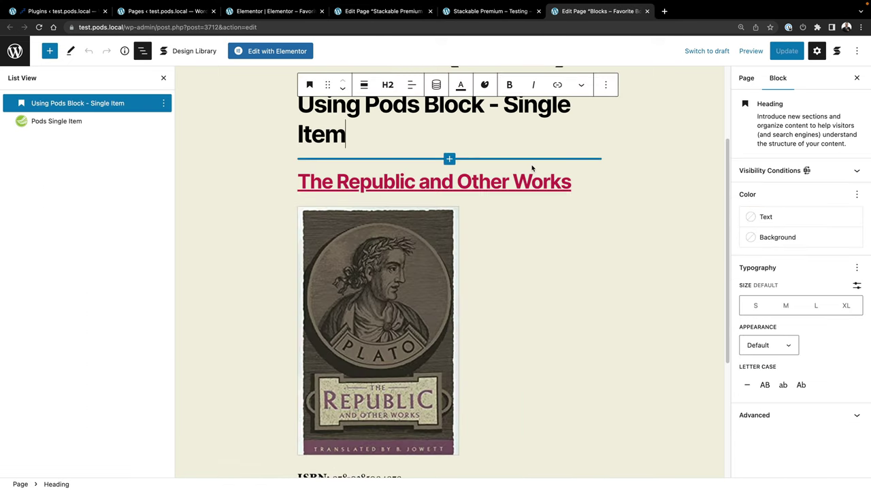
{"action": "scroll", "coordinate": [532, 164], "scroll_direction": "up", "scroll_amount": 2}
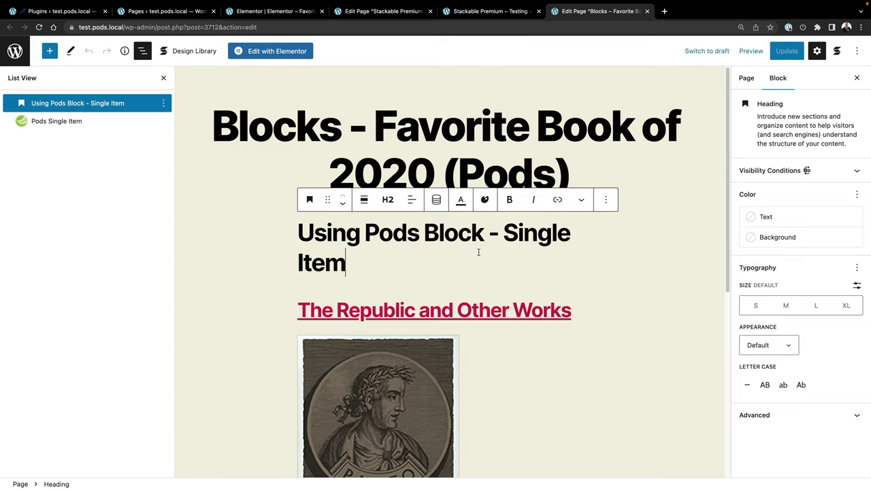
{"action": "left_click", "coordinate": [514, 375]}
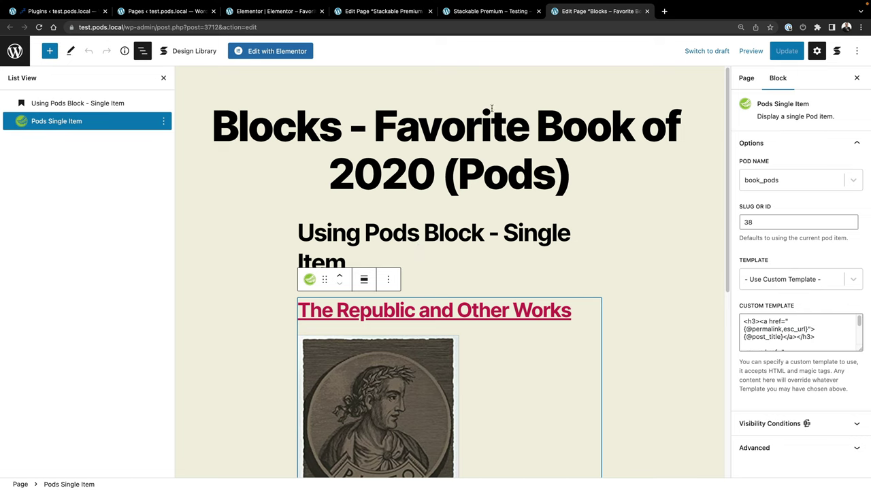
{"action": "left_click", "coordinate": [49, 50]}
{"action": "scroll", "coordinate": [102, 217], "scroll_direction": "down", "scroll_amount": 5}
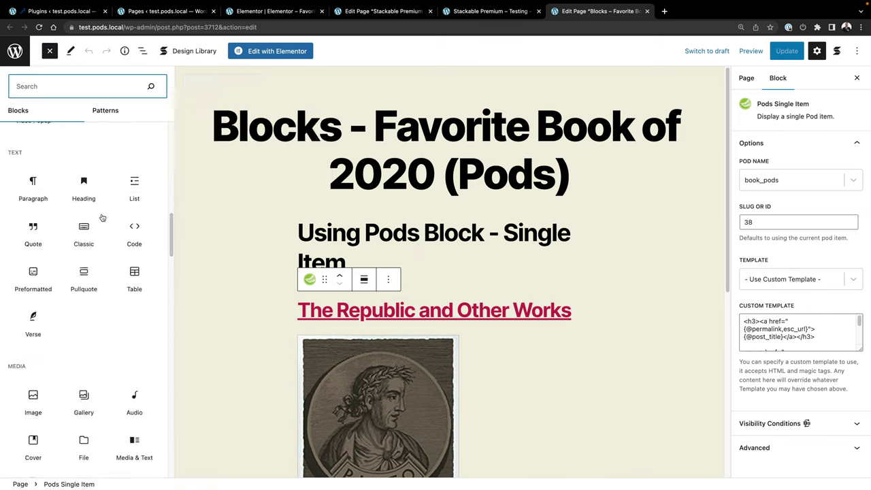
{"action": "scroll", "coordinate": [102, 217], "scroll_direction": "down", "scroll_amount": 15}
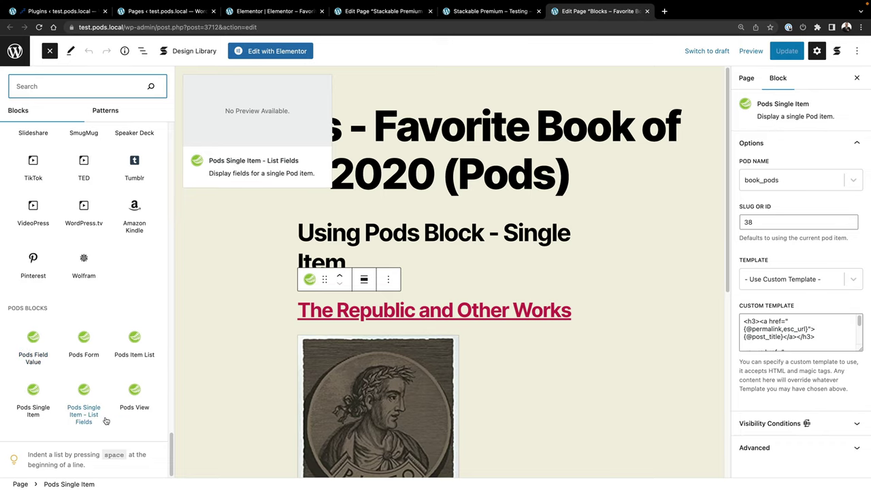
{"action": "left_click", "coordinate": [515, 266]}
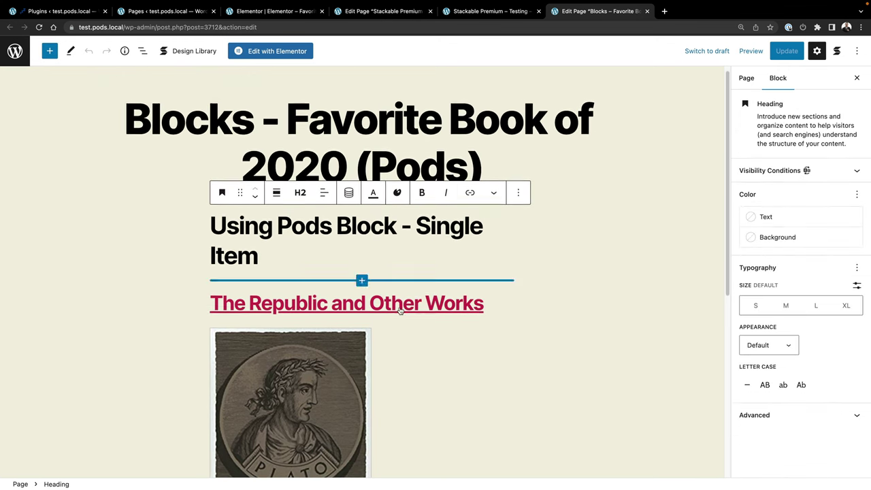
Inspect the Pods Single Item block's slug or ID, template choice and custom template code without changing them.
{"action": "left_click", "coordinate": [400, 358]}
{"action": "scroll", "coordinate": [400, 355], "scroll_direction": "down", "scroll_amount": 3}
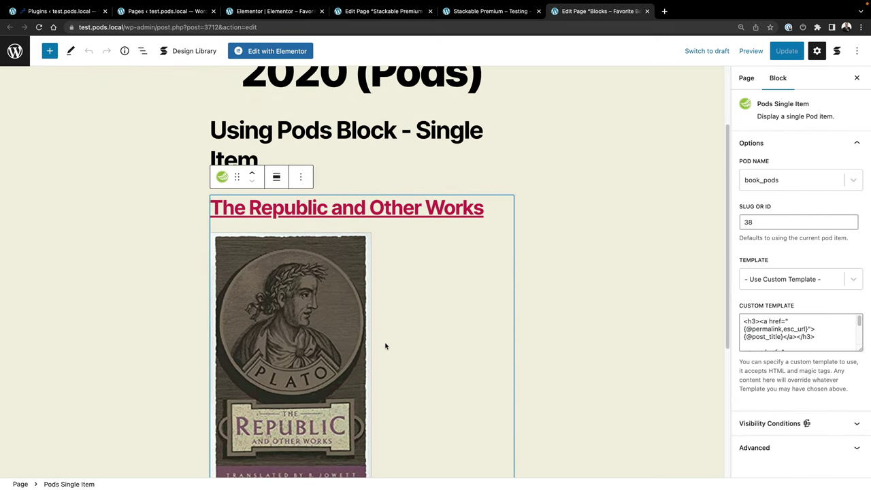
{"action": "scroll", "coordinate": [408, 332], "scroll_direction": "down", "scroll_amount": 1}
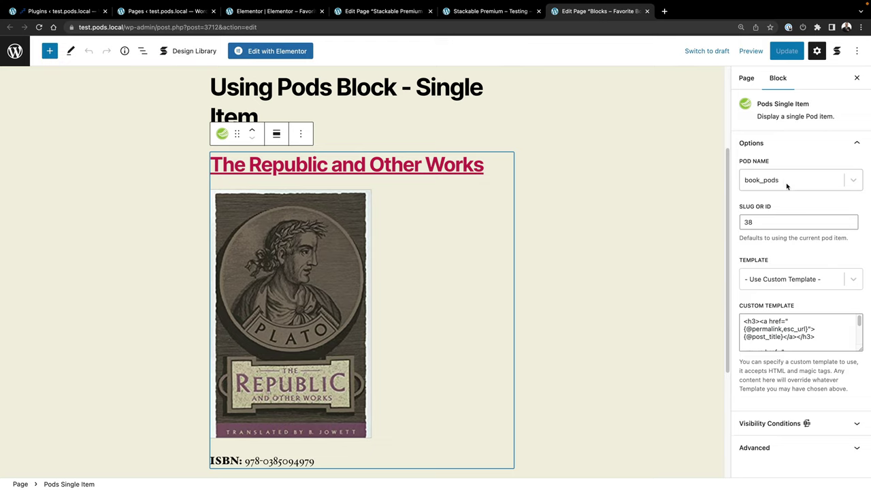
{"action": "left_click", "coordinate": [776, 223]}
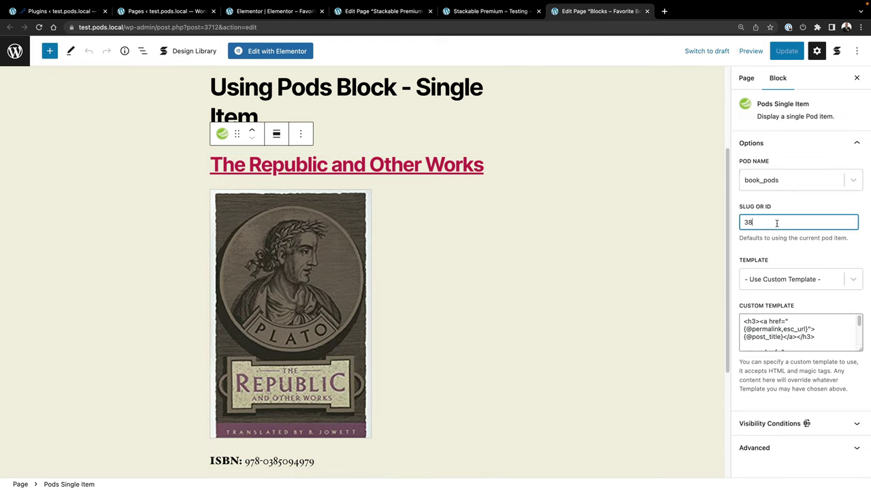
{"action": "left_click", "coordinate": [793, 285]}
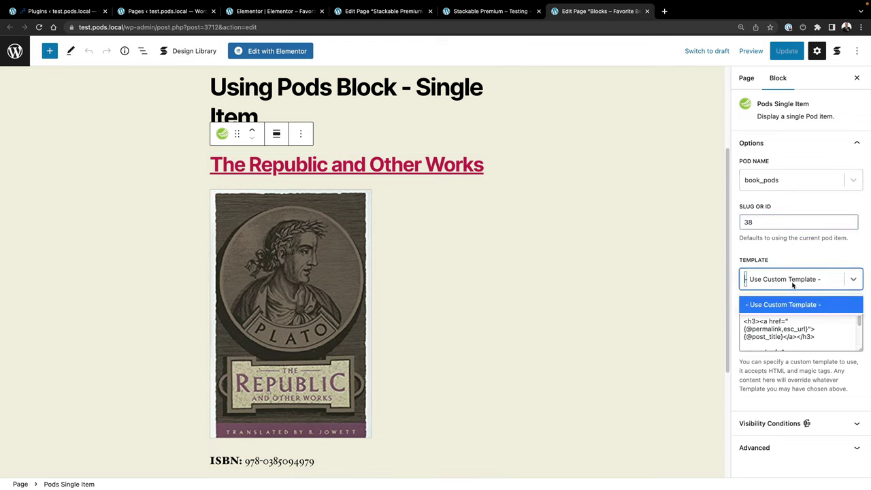
{"action": "left_click", "coordinate": [807, 325]}
{"action": "scroll", "coordinate": [810, 328], "scroll_direction": "down", "scroll_amount": 3}
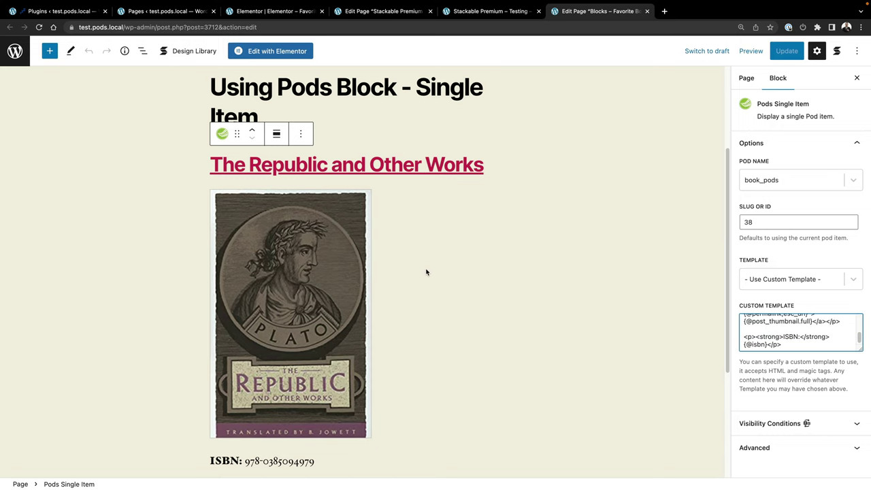
{"action": "scroll", "coordinate": [426, 272], "scroll_direction": "up", "scroll_amount": 2}
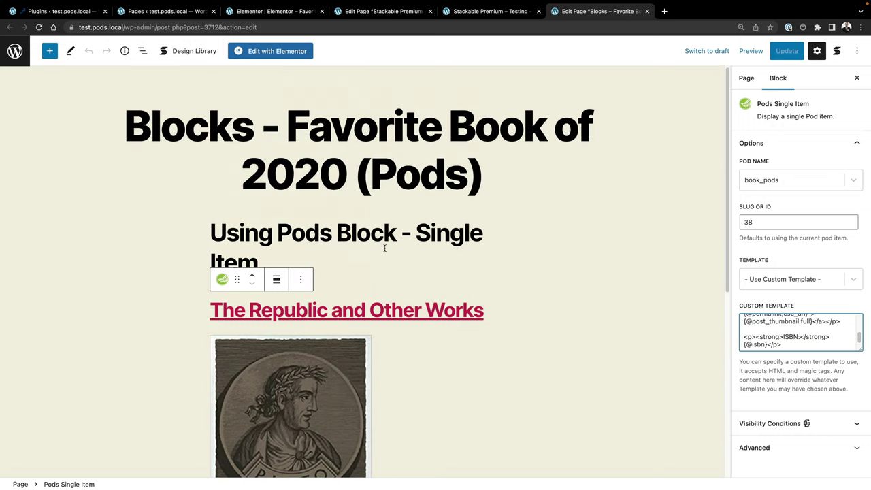
{"action": "left_click", "coordinate": [394, 255]}
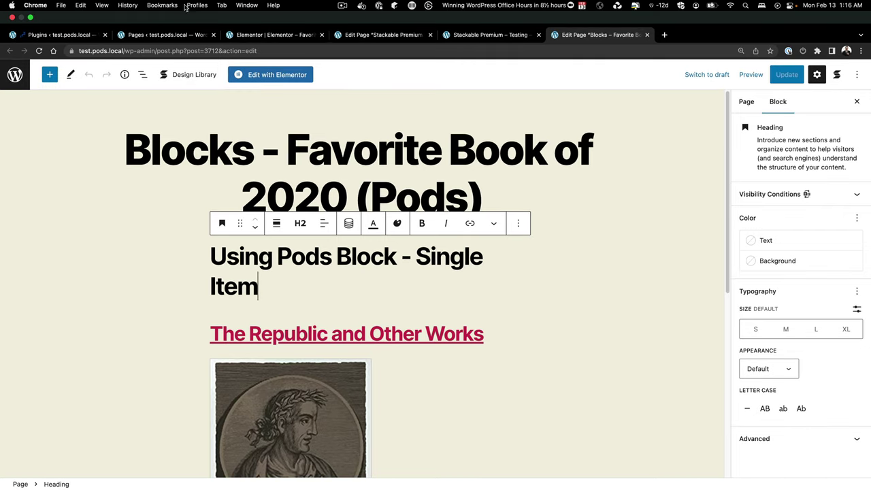
Open the "Conditional Blocks Pro – Testing" page for editing and compare its DOES NOT CONTAIN and DOES CONTAIN paragraphs.
{"action": "left_click", "coordinate": [164, 11]}
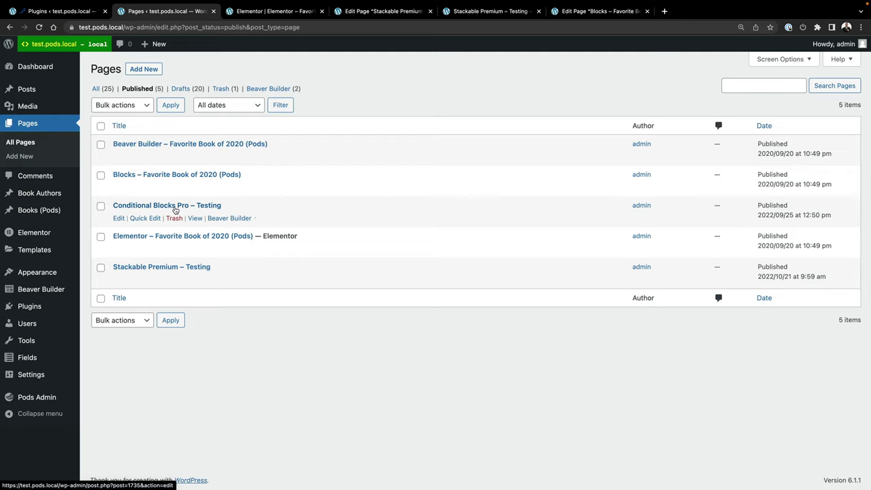
{"action": "left_click", "coordinate": [119, 218]}
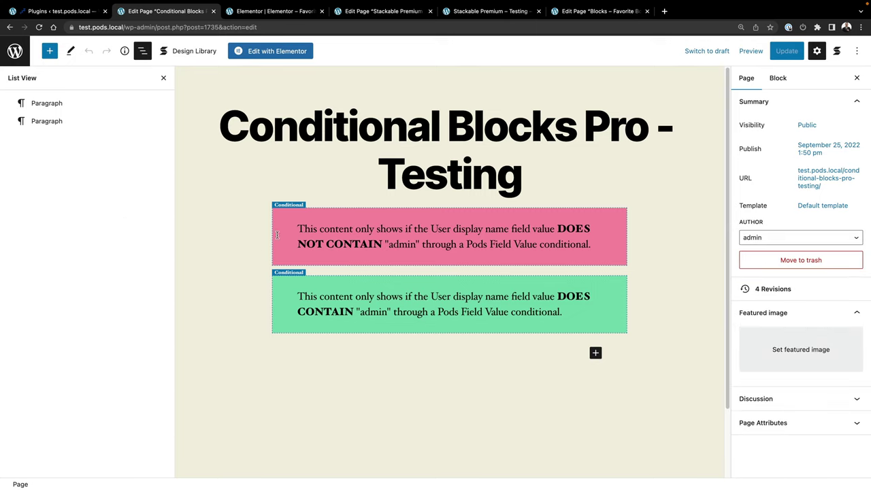
{"action": "left_click", "coordinate": [277, 235]}
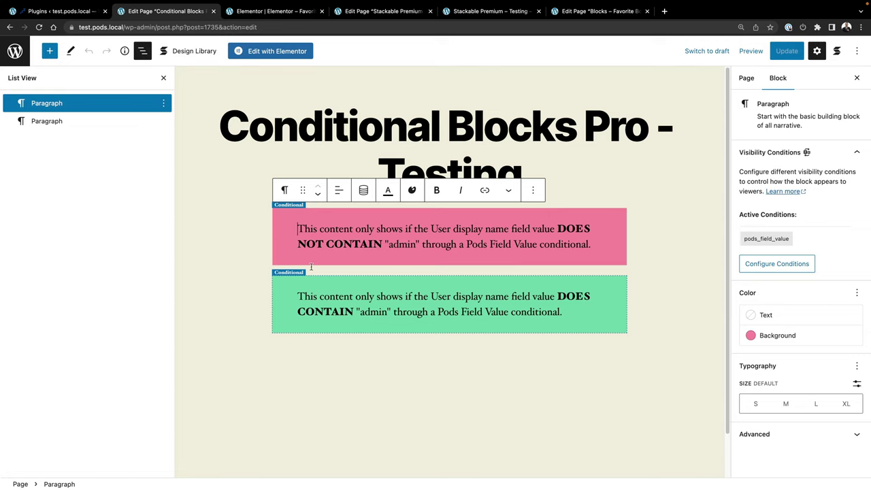
{"action": "left_click", "coordinate": [316, 307]}
{"action": "left_click", "coordinate": [503, 224]}
{"action": "left_click", "coordinate": [400, 243]}
{"action": "left_click", "coordinate": [377, 297]}
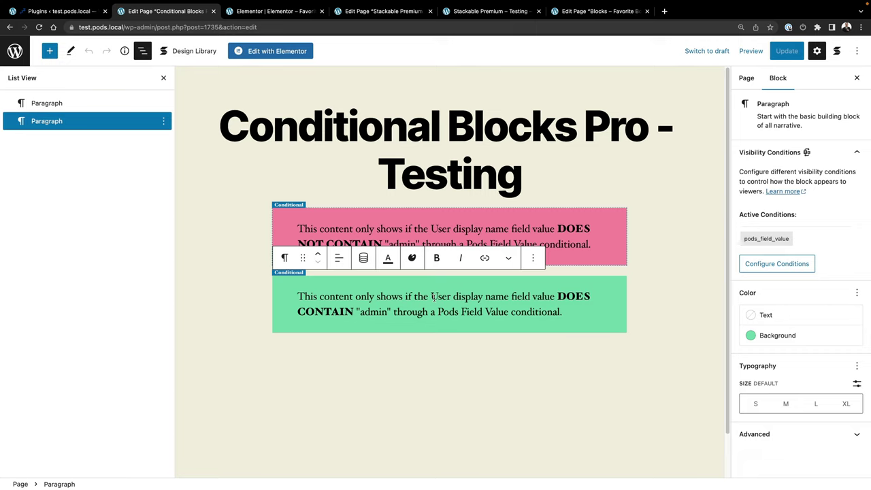
{"action": "left_click", "coordinate": [565, 230]}
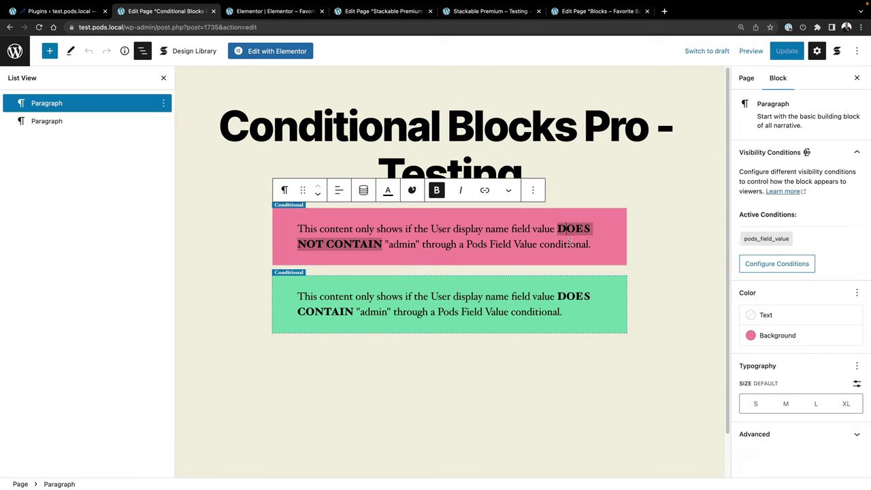
{"action": "left_click", "coordinate": [568, 298]}
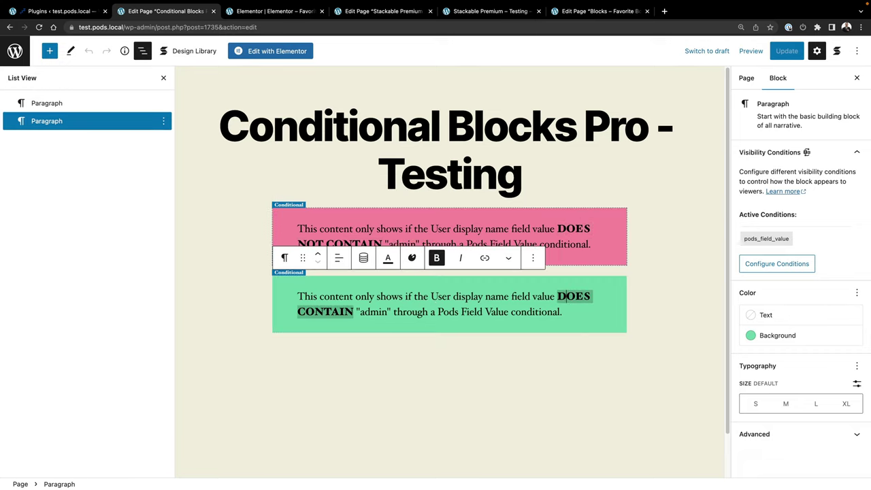
Open the visibility condition configuration of the pink DOES NOT CONTAIN paragraph.
{"action": "left_click", "coordinate": [588, 228]}
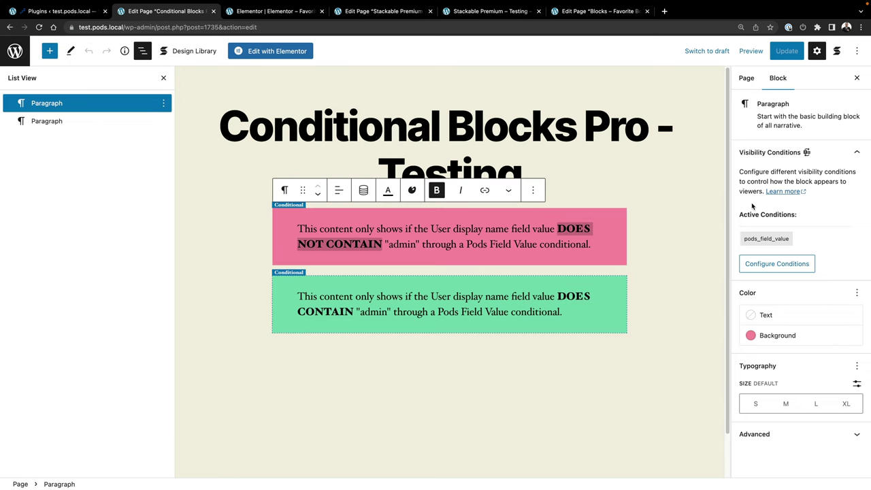
{"action": "left_click", "coordinate": [752, 162]}
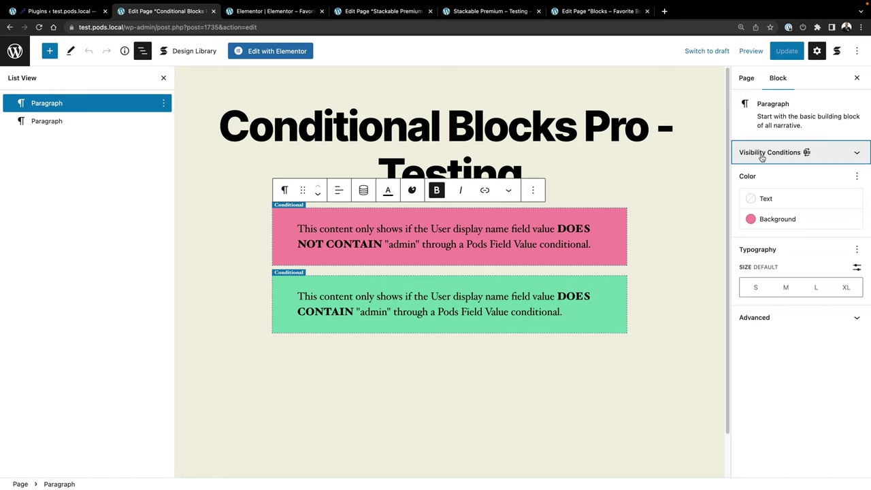
{"action": "left_click", "coordinate": [761, 156]}
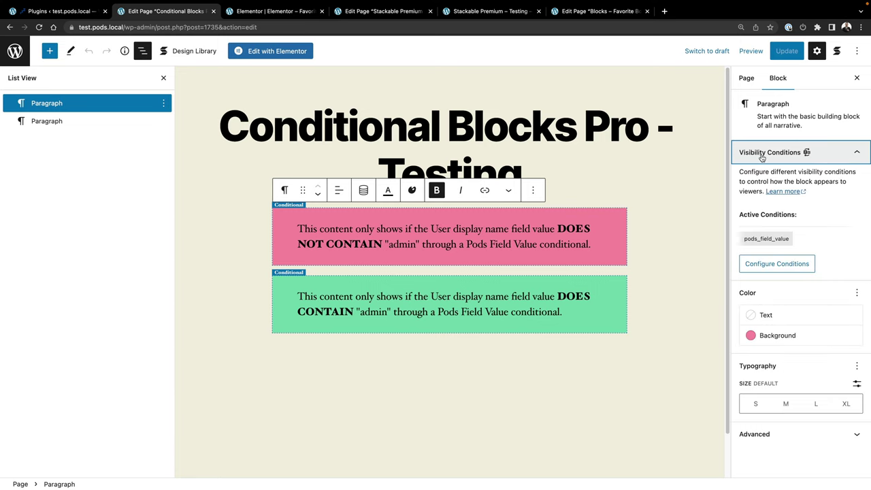
{"action": "left_click", "coordinate": [762, 265]}
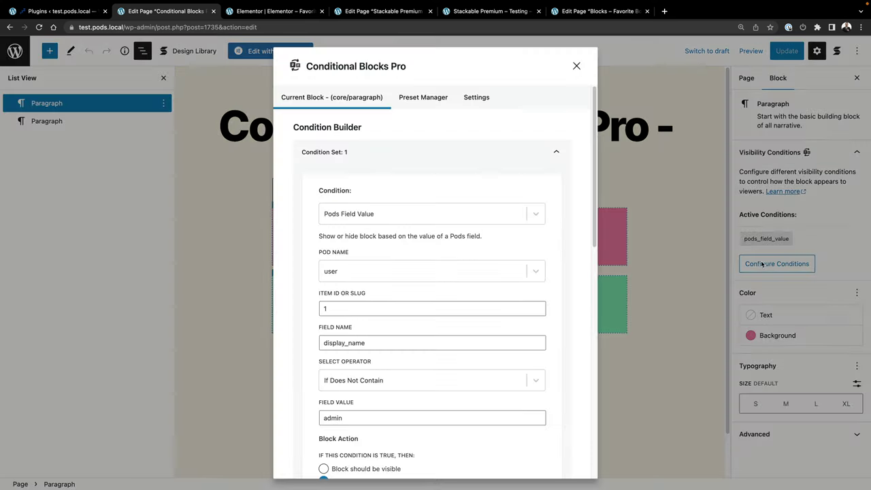
Collapse Condition Set 1, add a second OR condition set, and browse the available condition types through to the Pods group.
{"action": "left_click", "coordinate": [356, 154]}
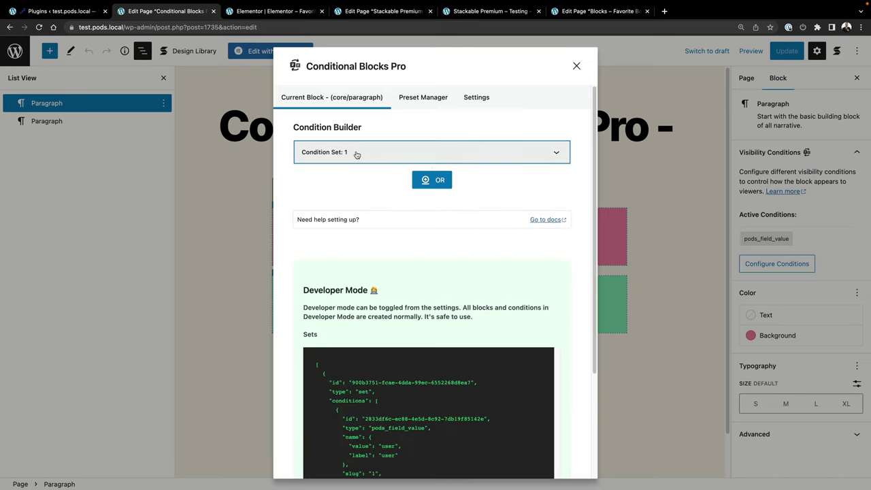
{"action": "left_click", "coordinate": [420, 181]}
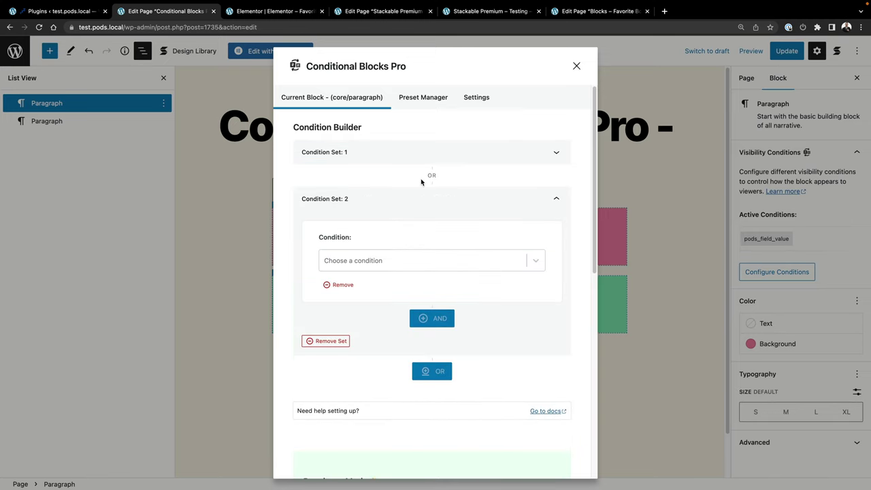
{"action": "left_click", "coordinate": [409, 266]}
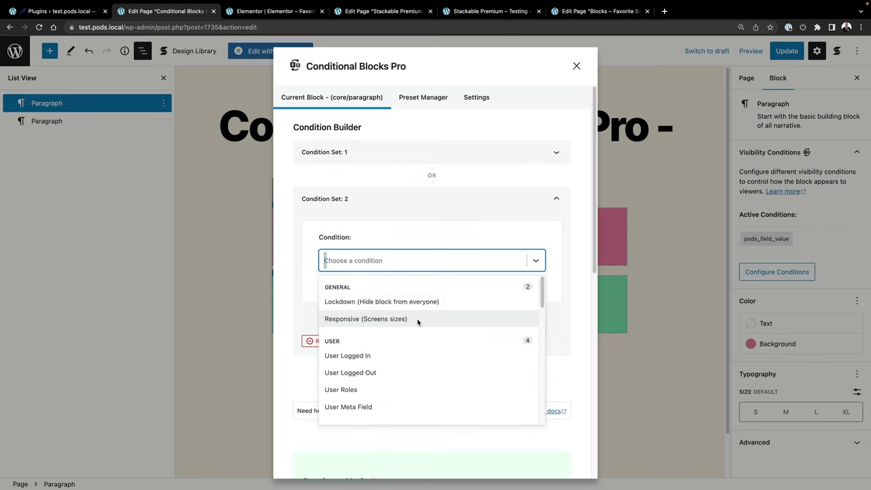
{"action": "scroll", "coordinate": [419, 333], "scroll_direction": "down", "scroll_amount": 1}
{"action": "scroll", "coordinate": [417, 339], "scroll_direction": "down", "scroll_amount": 2}
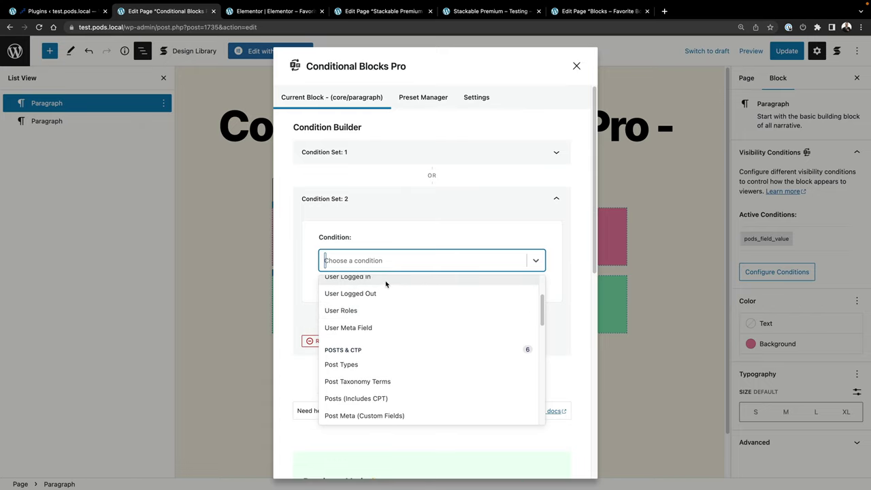
{"action": "scroll", "coordinate": [385, 315], "scroll_direction": "down", "scroll_amount": 1}
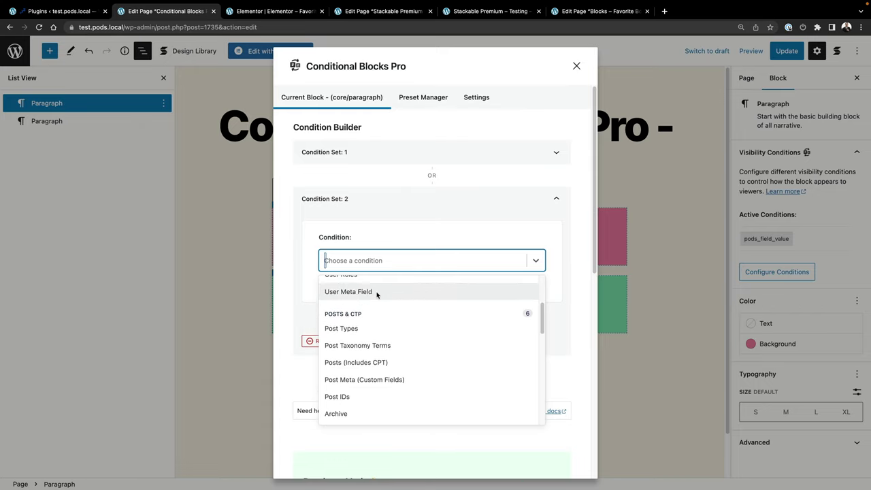
{"action": "scroll", "coordinate": [377, 297], "scroll_direction": "down", "scroll_amount": 1}
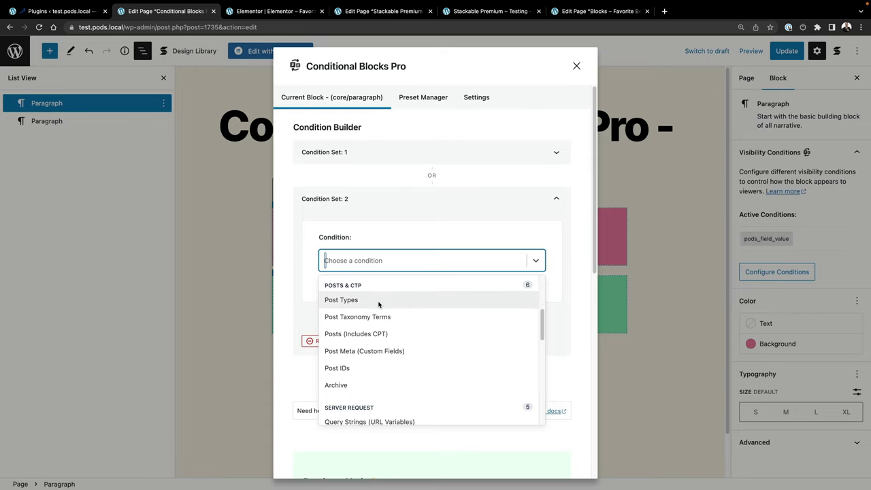
{"action": "scroll", "coordinate": [385, 319], "scroll_direction": "down", "scroll_amount": 5}
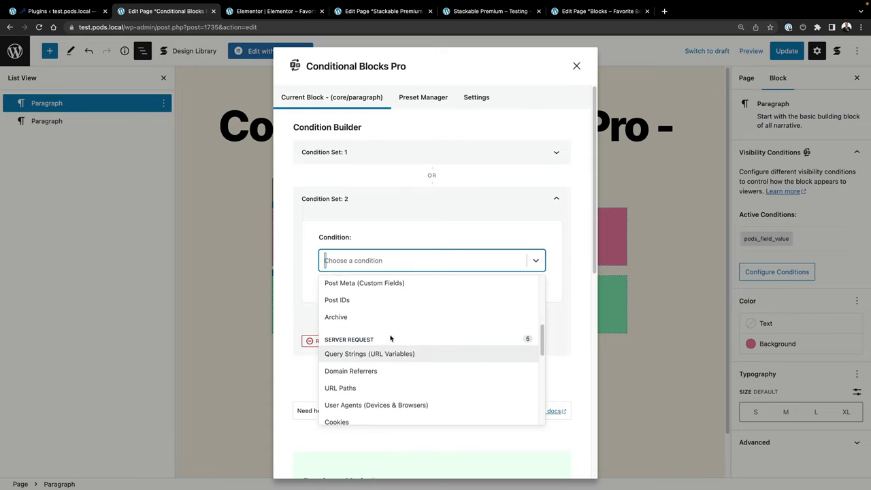
{"action": "scroll", "coordinate": [384, 333], "scroll_direction": "down", "scroll_amount": 4}
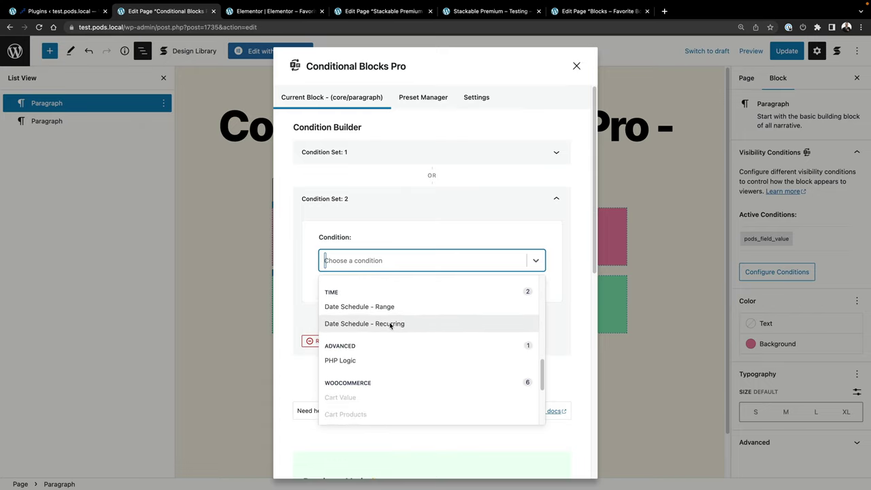
{"action": "scroll", "coordinate": [368, 357], "scroll_direction": "down", "scroll_amount": 5}
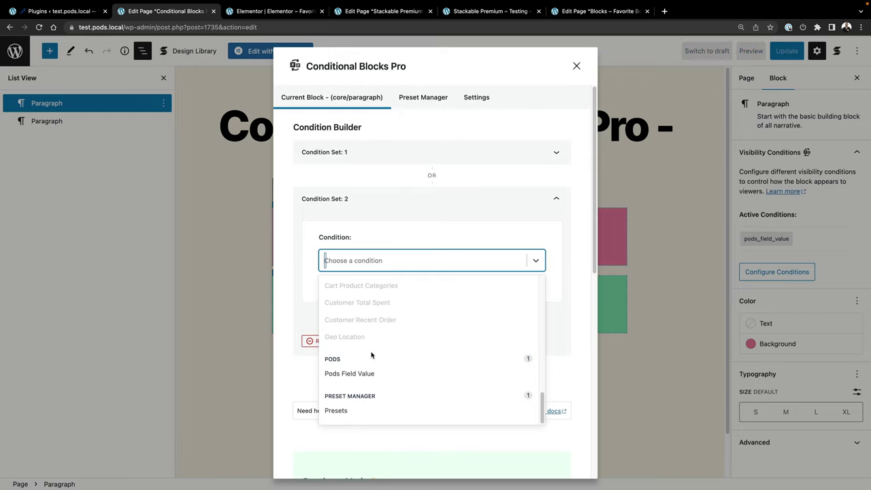
{"action": "scroll", "coordinate": [369, 343], "scroll_direction": "up", "scroll_amount": 3}
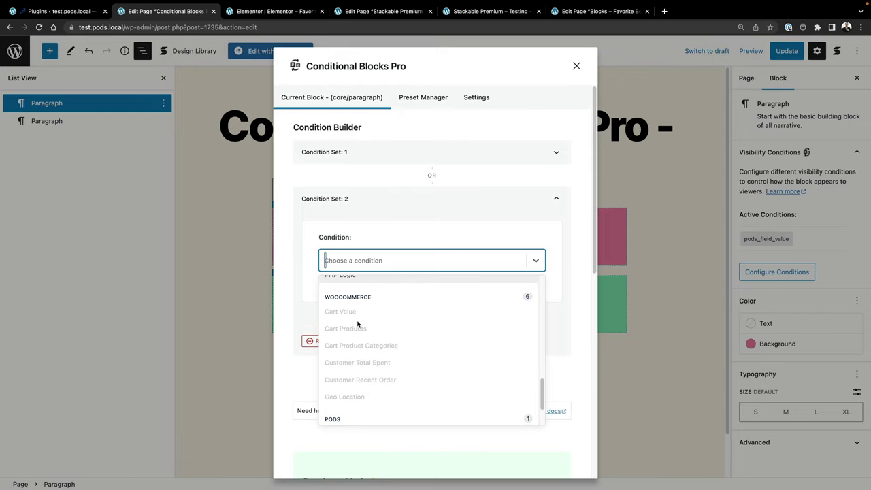
{"action": "scroll", "coordinate": [355, 318], "scroll_direction": "down", "scroll_amount": 2}
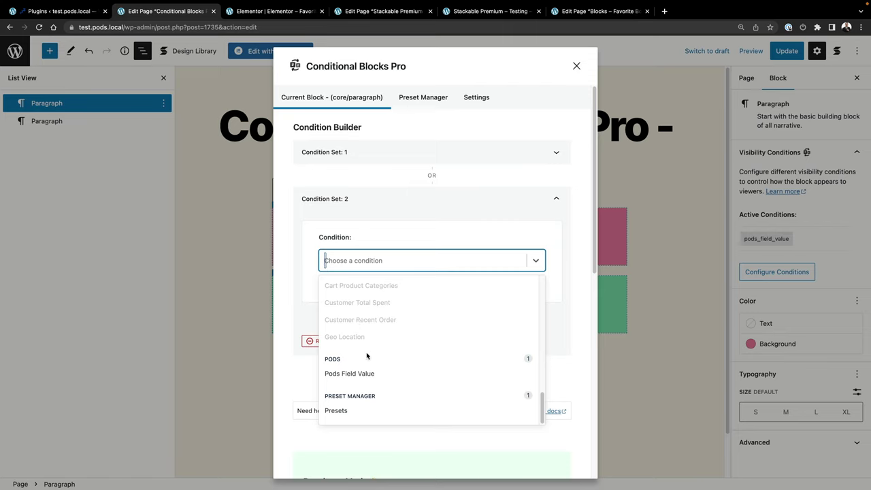
Make Condition Set 2 a Pods Field Value condition on pod book_pods, item ID 38, with field name genre.
{"action": "left_click", "coordinate": [368, 374]}
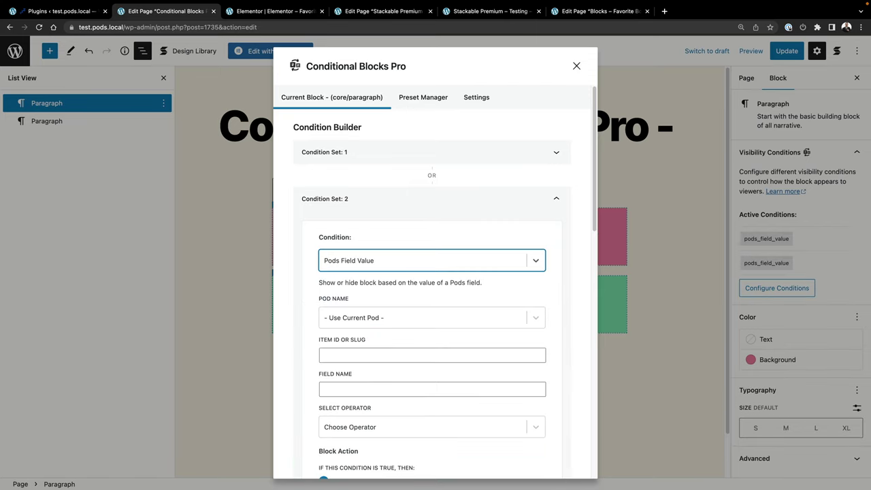
{"action": "left_click", "coordinate": [364, 316]}
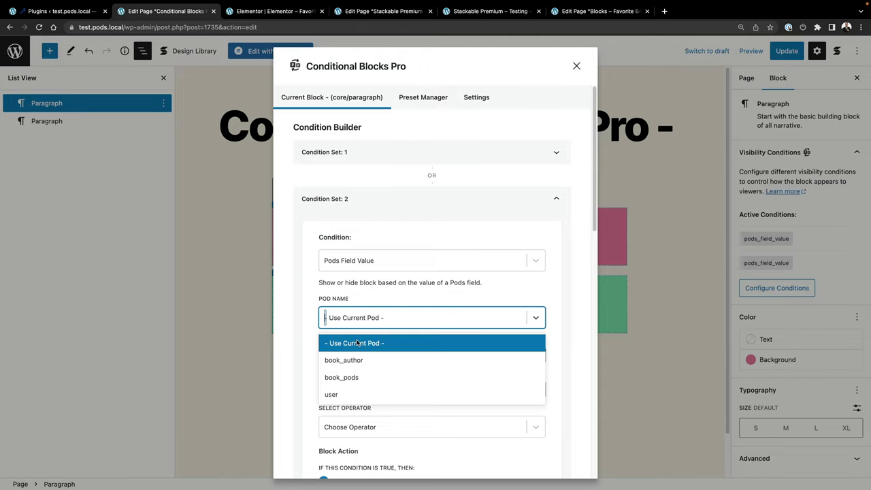
{"action": "left_click", "coordinate": [371, 377]}
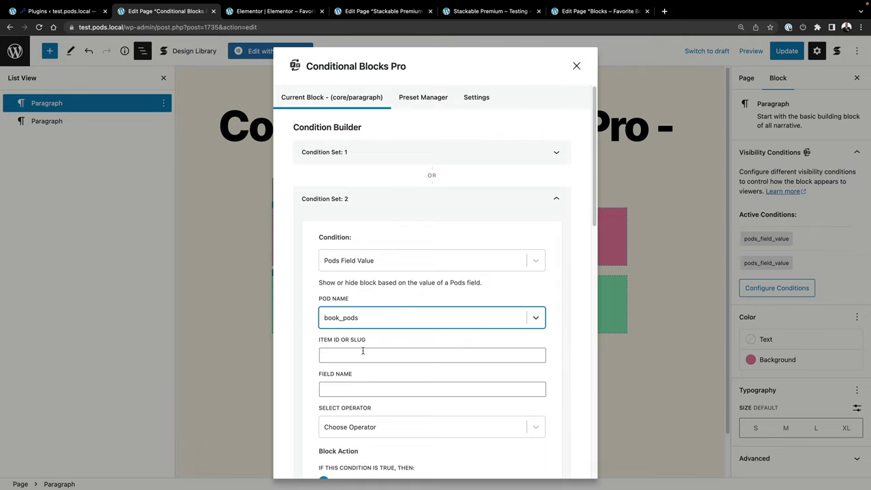
{"action": "left_click", "coordinate": [363, 354]}
{"action": "type", "text": "38"}
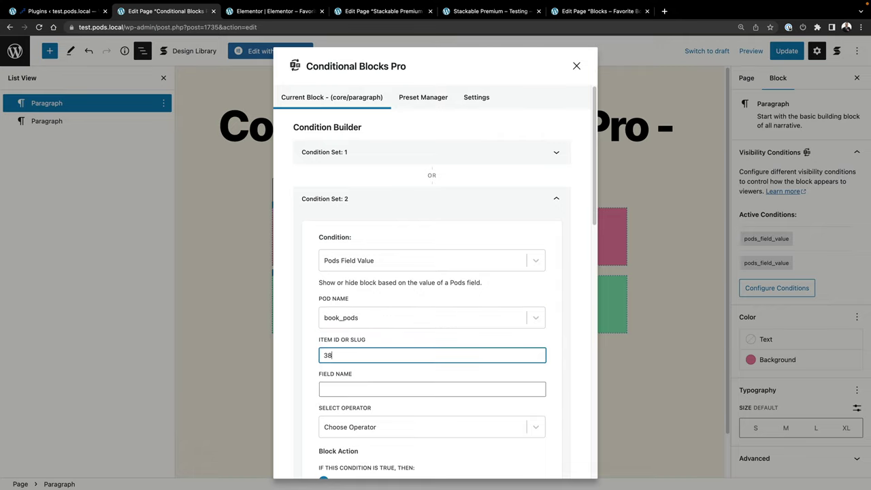
{"action": "left_click", "coordinate": [408, 383]}
{"action": "scroll", "coordinate": [408, 383], "scroll_direction": "down", "scroll_amount": 1}
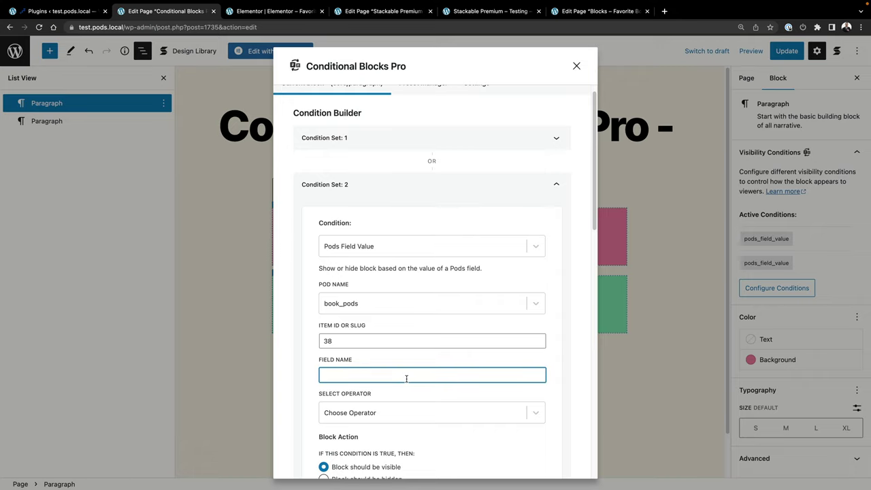
{"action": "type", "text": "genre"}
Set the genre condition's operator to If Contains with field value Science, and review its settings and block action.
{"action": "left_click", "coordinate": [349, 422]}
{"action": "scroll", "coordinate": [372, 446], "scroll_direction": "down", "scroll_amount": 1}
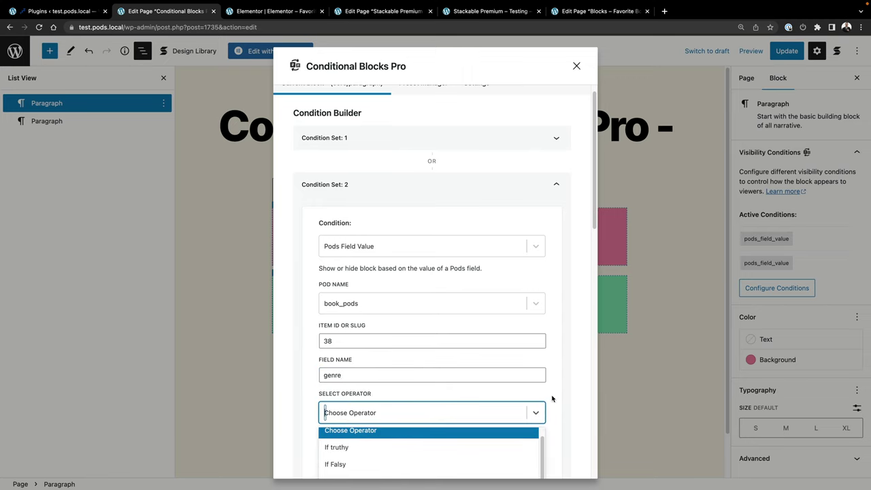
{"action": "scroll", "coordinate": [551, 399], "scroll_direction": "down", "scroll_amount": 5}
{"action": "left_click", "coordinate": [367, 366]}
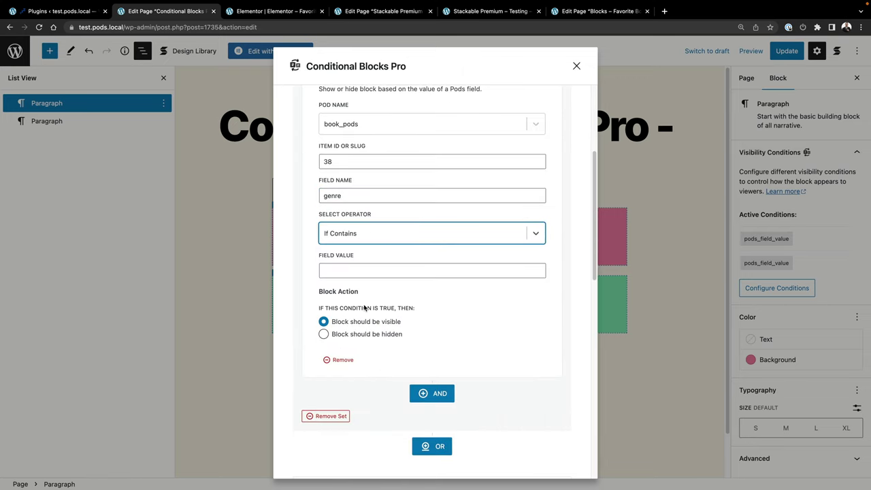
{"action": "left_click", "coordinate": [343, 272]}
{"action": "type", "text": "Sc"}
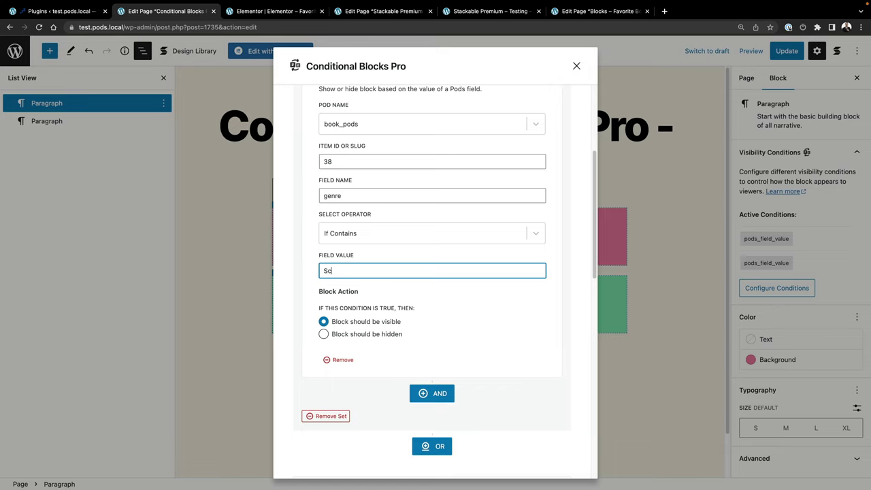
{"action": "type", "text": "ience"}
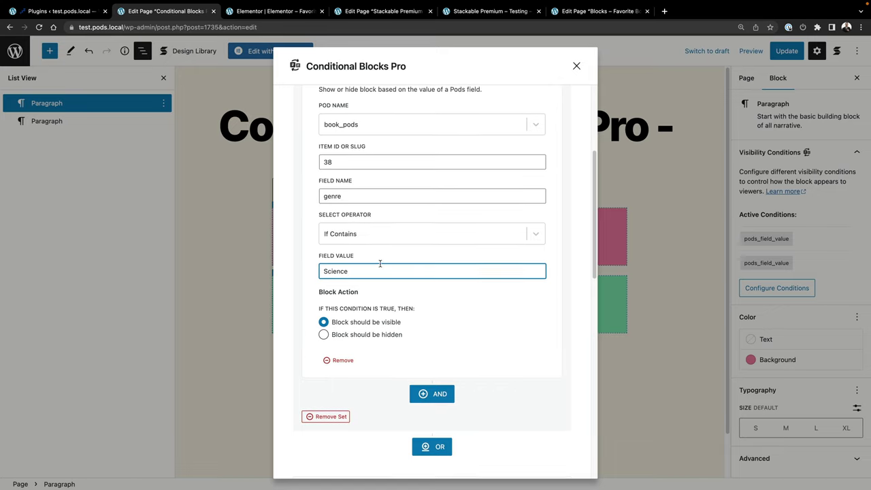
{"action": "scroll", "coordinate": [381, 265], "scroll_direction": "up", "scroll_amount": 3}
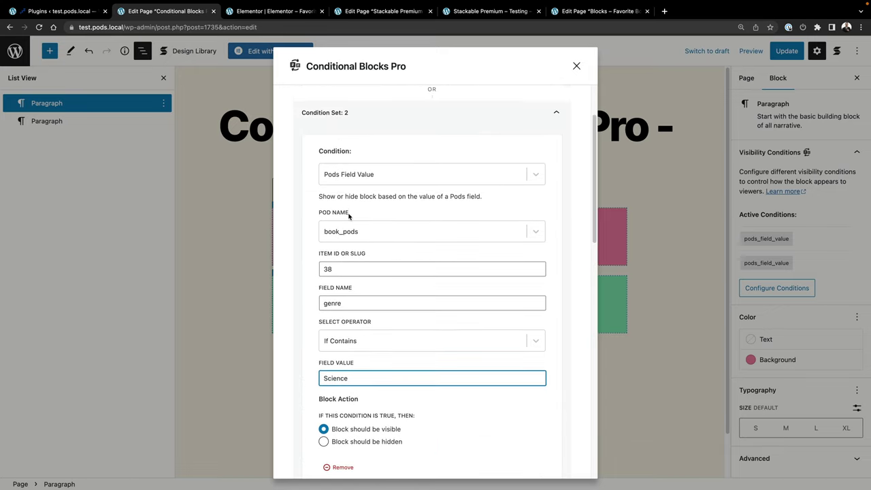
{"action": "scroll", "coordinate": [558, 127], "scroll_direction": "up", "scroll_amount": 1}
{"action": "scroll", "coordinate": [537, 143], "scroll_direction": "down", "scroll_amount": 3}
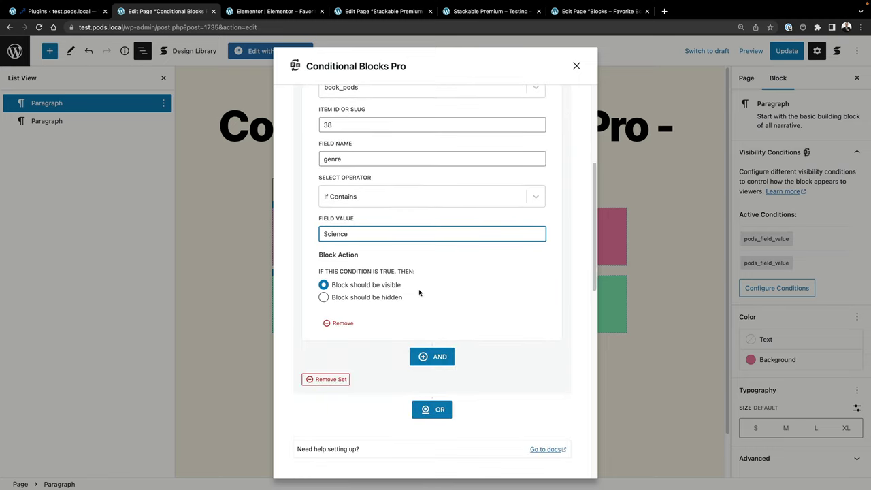
Delete the Pods Field Value condition from Condition Set 2 and close the condition configuration.
{"action": "left_click", "coordinate": [343, 324]}
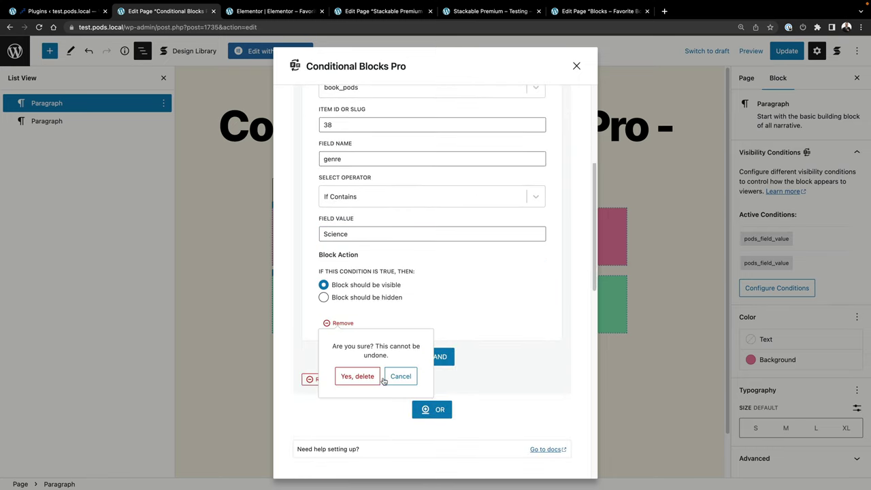
{"action": "left_click", "coordinate": [359, 376]}
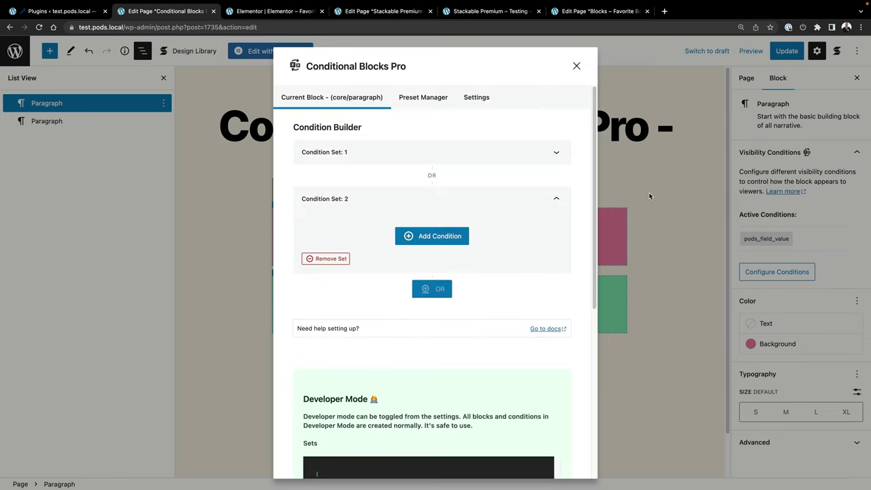
{"action": "left_click", "coordinate": [576, 66]}
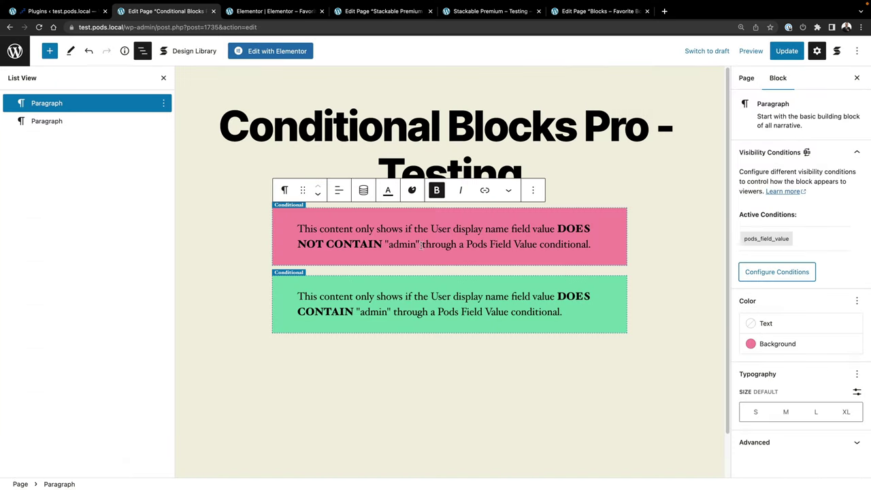
Reopen the pink paragraph's conditions, inspect Condition Set 1's pod, item ID, field name, field value and block action, and close them unchanged.
{"action": "left_click", "coordinate": [776, 271]}
{"action": "scroll", "coordinate": [366, 217], "scroll_direction": "down", "scroll_amount": 1}
{"action": "left_click", "coordinate": [340, 265]}
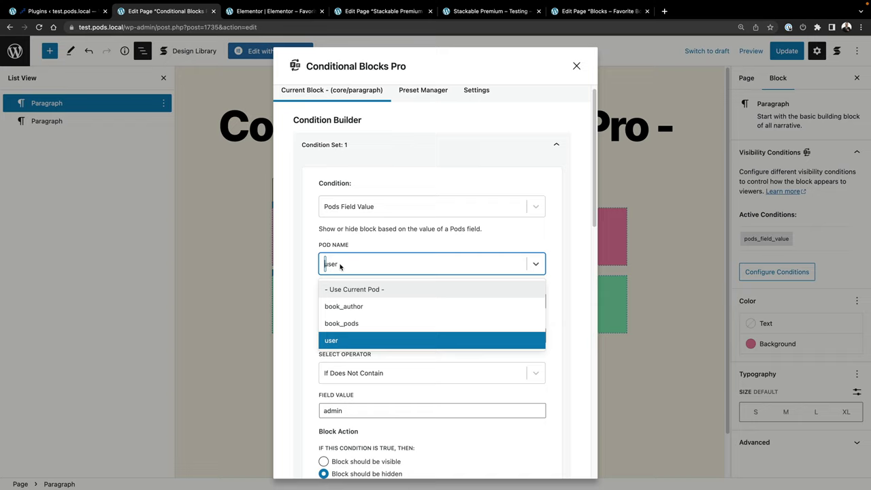
{"action": "left_click", "coordinate": [299, 306]}
{"action": "double_click", "coordinate": [344, 302]}
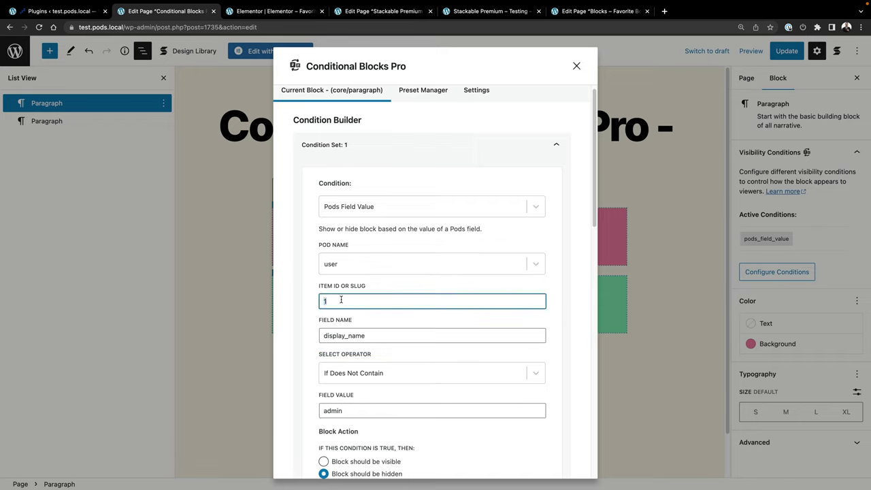
{"action": "scroll", "coordinate": [350, 320], "scroll_direction": "down", "scroll_amount": 1}
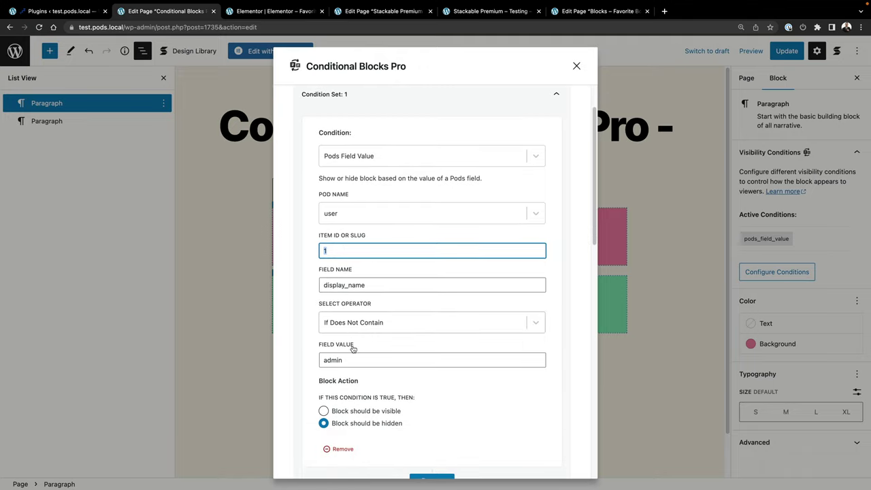
{"action": "double_click", "coordinate": [355, 359]}
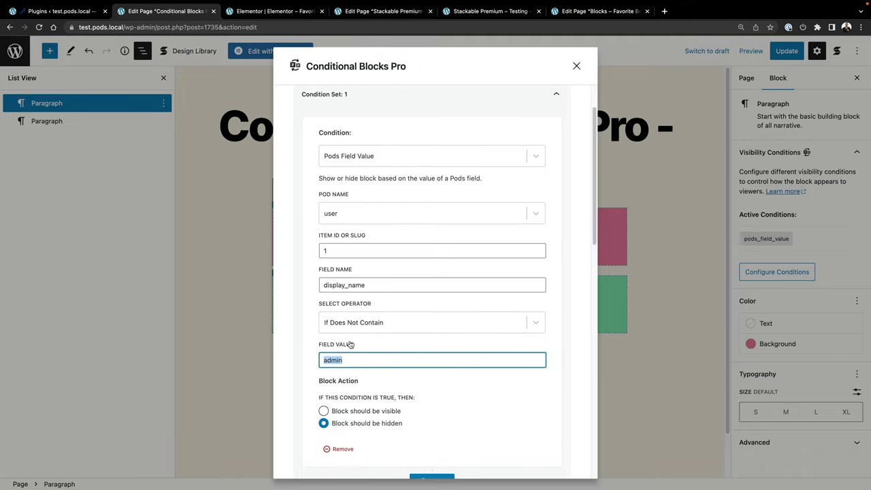
{"action": "scroll", "coordinate": [350, 347], "scroll_direction": "down", "scroll_amount": 1}
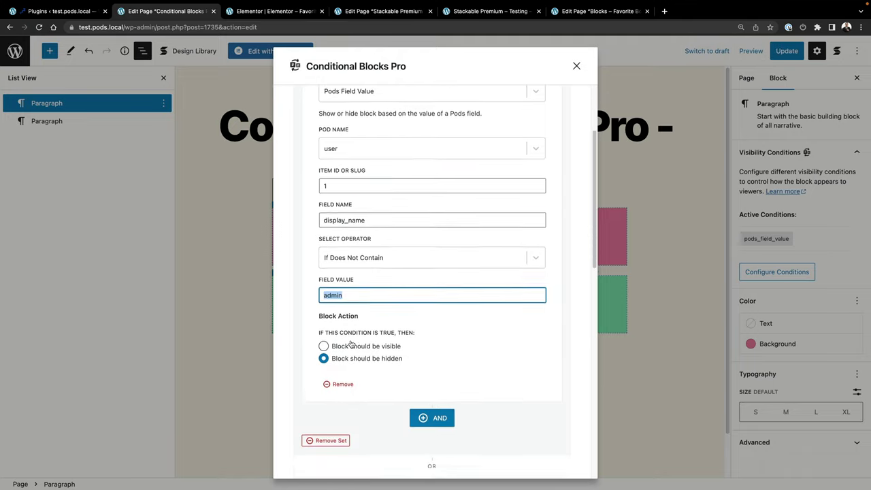
{"action": "double_click", "coordinate": [342, 207]}
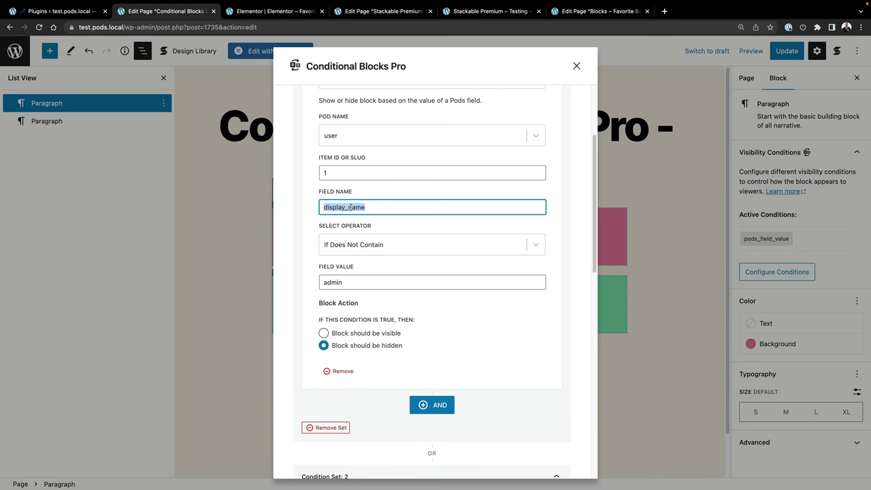
{"action": "left_click", "coordinate": [253, 186]}
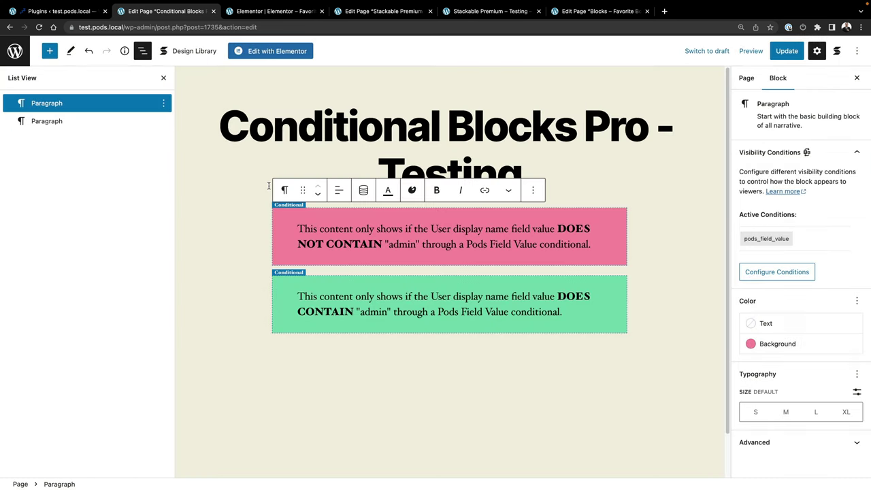
Open the published "Conditional Blocks Pro – Testing" page from its permalink and check which conditional paragraph is displayed.
{"action": "left_click", "coordinate": [746, 78]}
{"action": "left_click", "coordinate": [803, 178]}
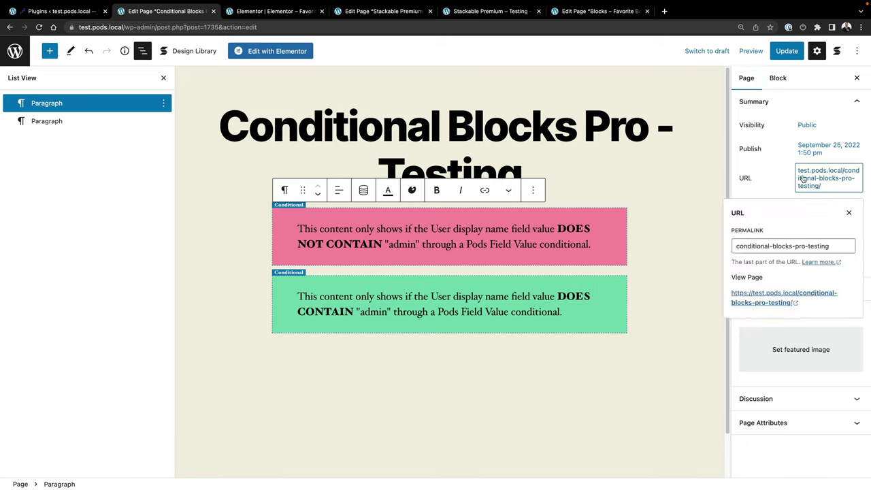
{"action": "left_click", "coordinate": [766, 297]}
{"action": "left_click", "coordinate": [681, 12]}
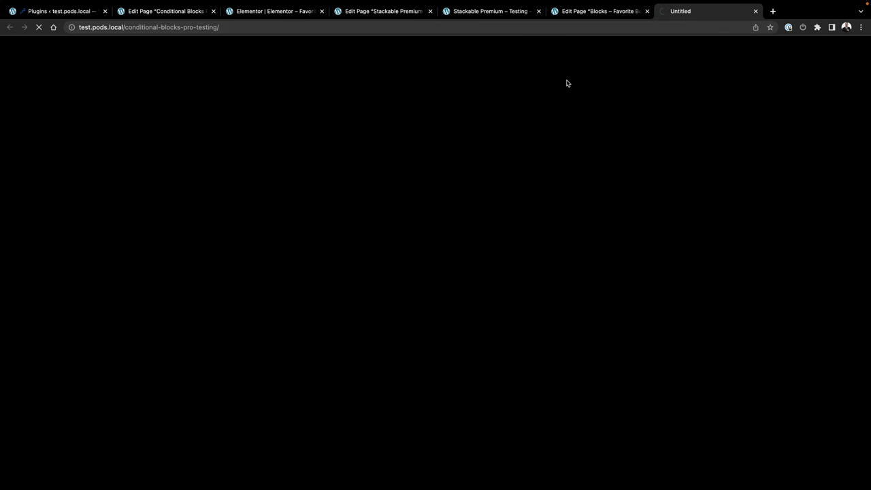
{"action": "scroll", "coordinate": [510, 191], "scroll_direction": "down", "scroll_amount": 1}
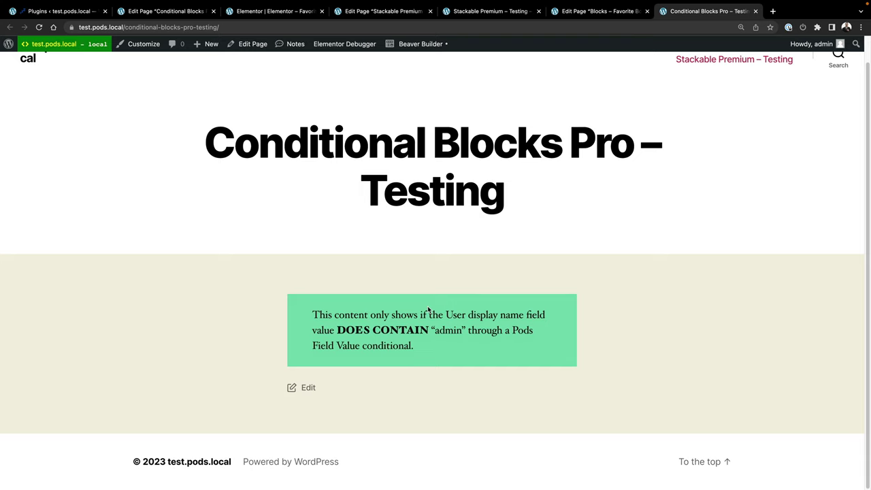
Compare the quoted word "admin" in the green paragraph with the display name in the logged-in account's menu.
{"action": "double_click", "coordinate": [450, 331]}
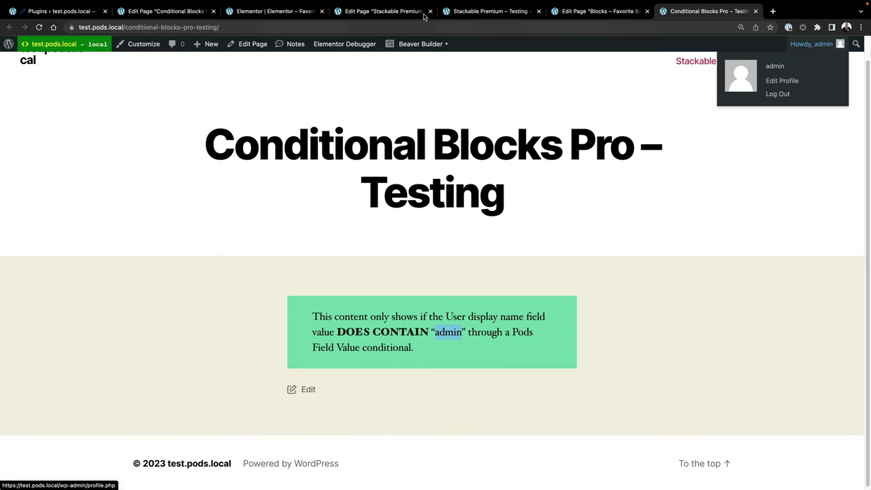
{"action": "mouse_move", "coordinate": [817, 44]}
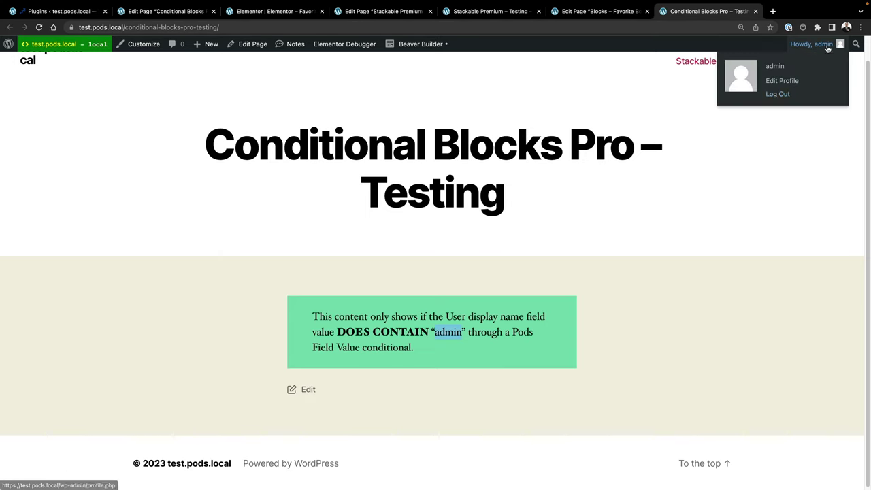
{"action": "left_click", "coordinate": [778, 93]}
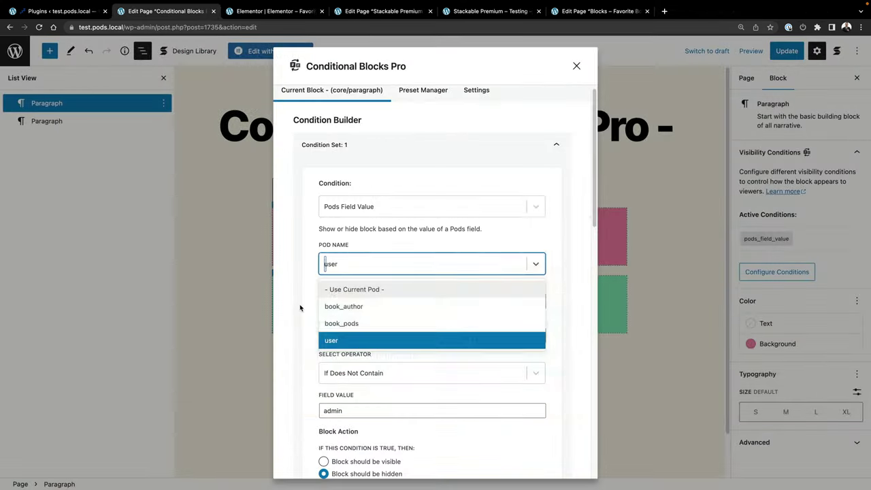
Keep the user pod in the pink paragraph's Condition Set 1 and review its item ID, field name, field value and block action.
{"action": "key", "text": "Return"}
{"action": "double_click", "coordinate": [342, 301]}
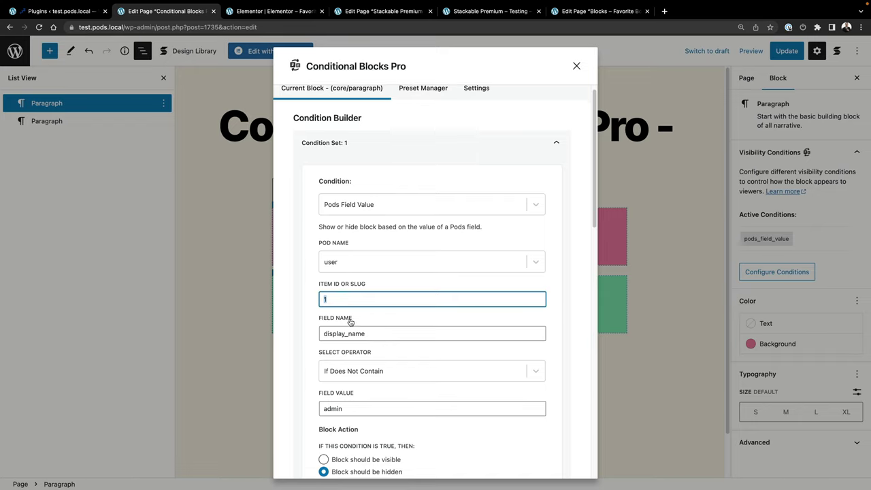
{"action": "scroll", "coordinate": [347, 319], "scroll_direction": "down", "scroll_amount": 2}
{"action": "left_click", "coordinate": [354, 359]}
{"action": "double_click", "coordinate": [354, 359]}
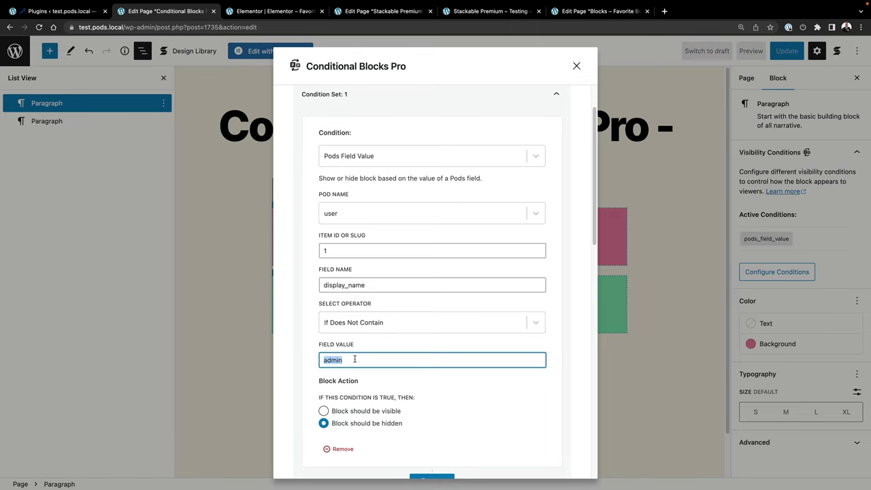
{"action": "scroll", "coordinate": [351, 345], "scroll_direction": "down", "scroll_amount": 3}
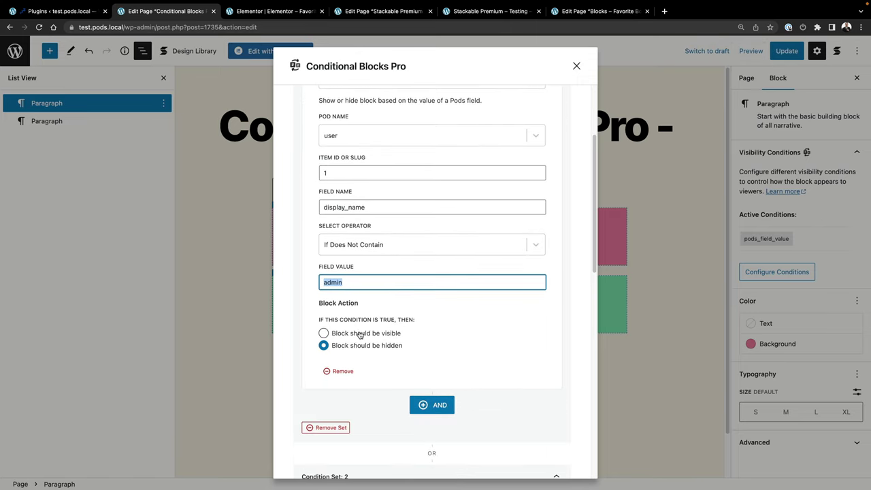
{"action": "double_click", "coordinate": [343, 206]}
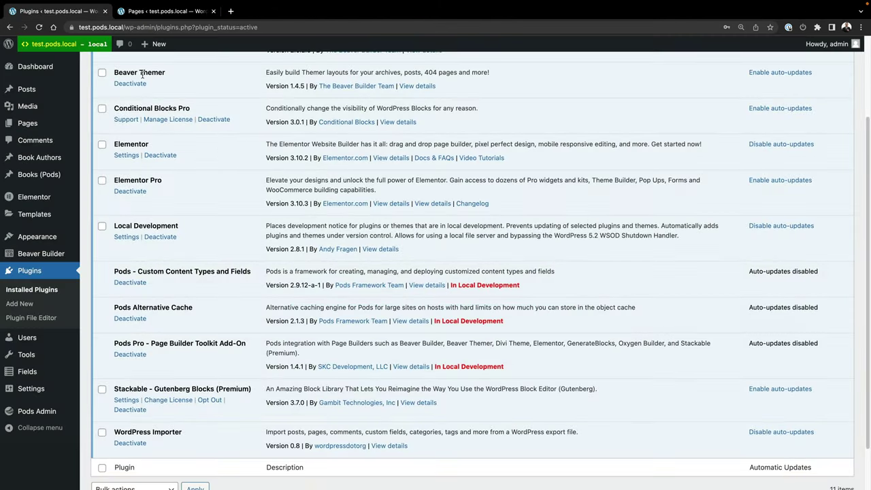
Look through the list of active plugins, checking the page builder, block and Pods plugins from end to end.
{"action": "scroll", "coordinate": [136, 85], "scroll_direction": "up", "scroll_amount": 3}
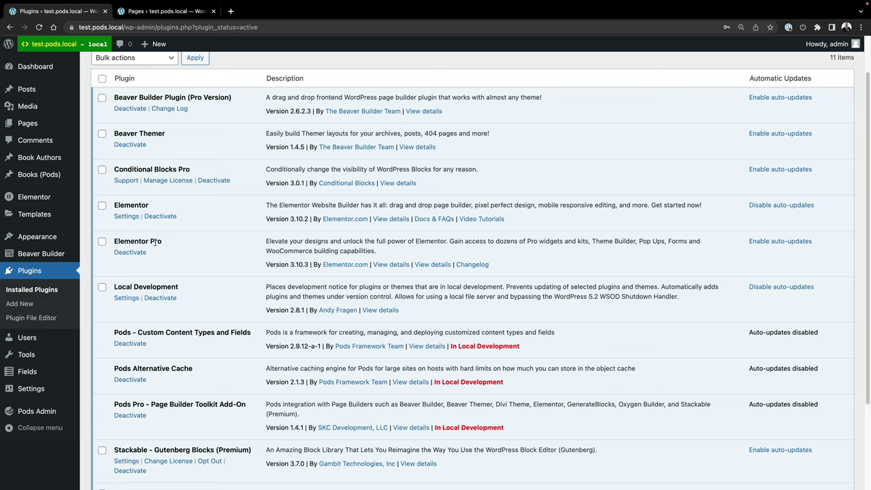
{"action": "scroll", "coordinate": [167, 244], "scroll_direction": "down", "scroll_amount": 3}
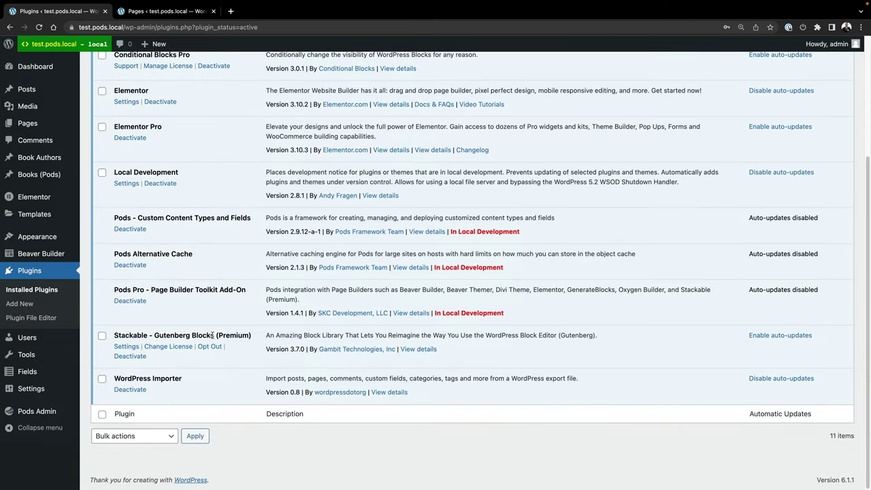
{"action": "scroll", "coordinate": [218, 286], "scroll_direction": "up", "scroll_amount": 1}
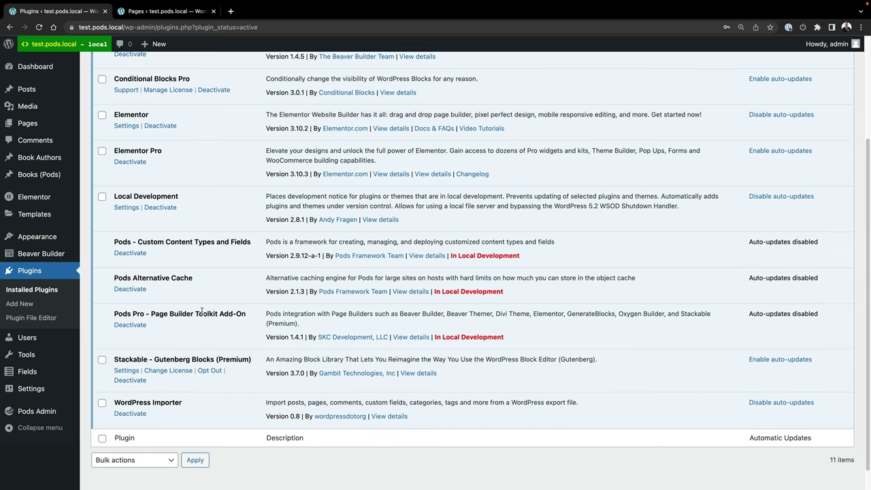
{"action": "scroll", "coordinate": [201, 311], "scroll_direction": "up", "scroll_amount": 5}
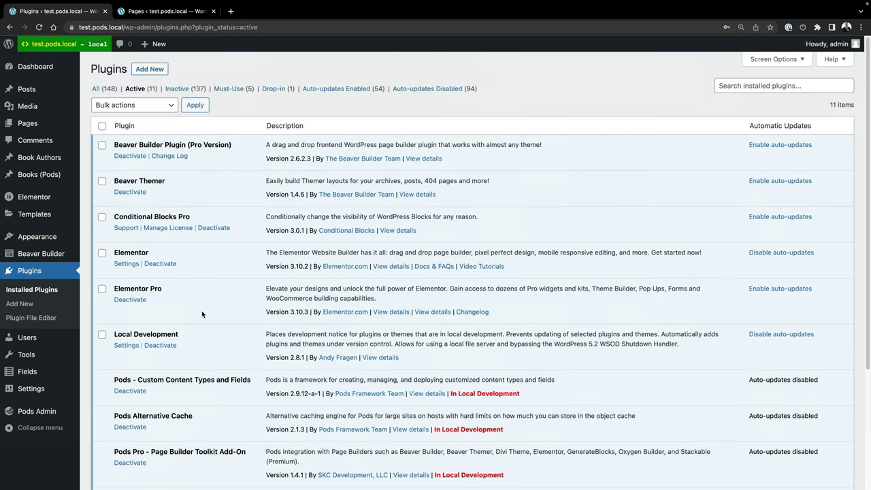